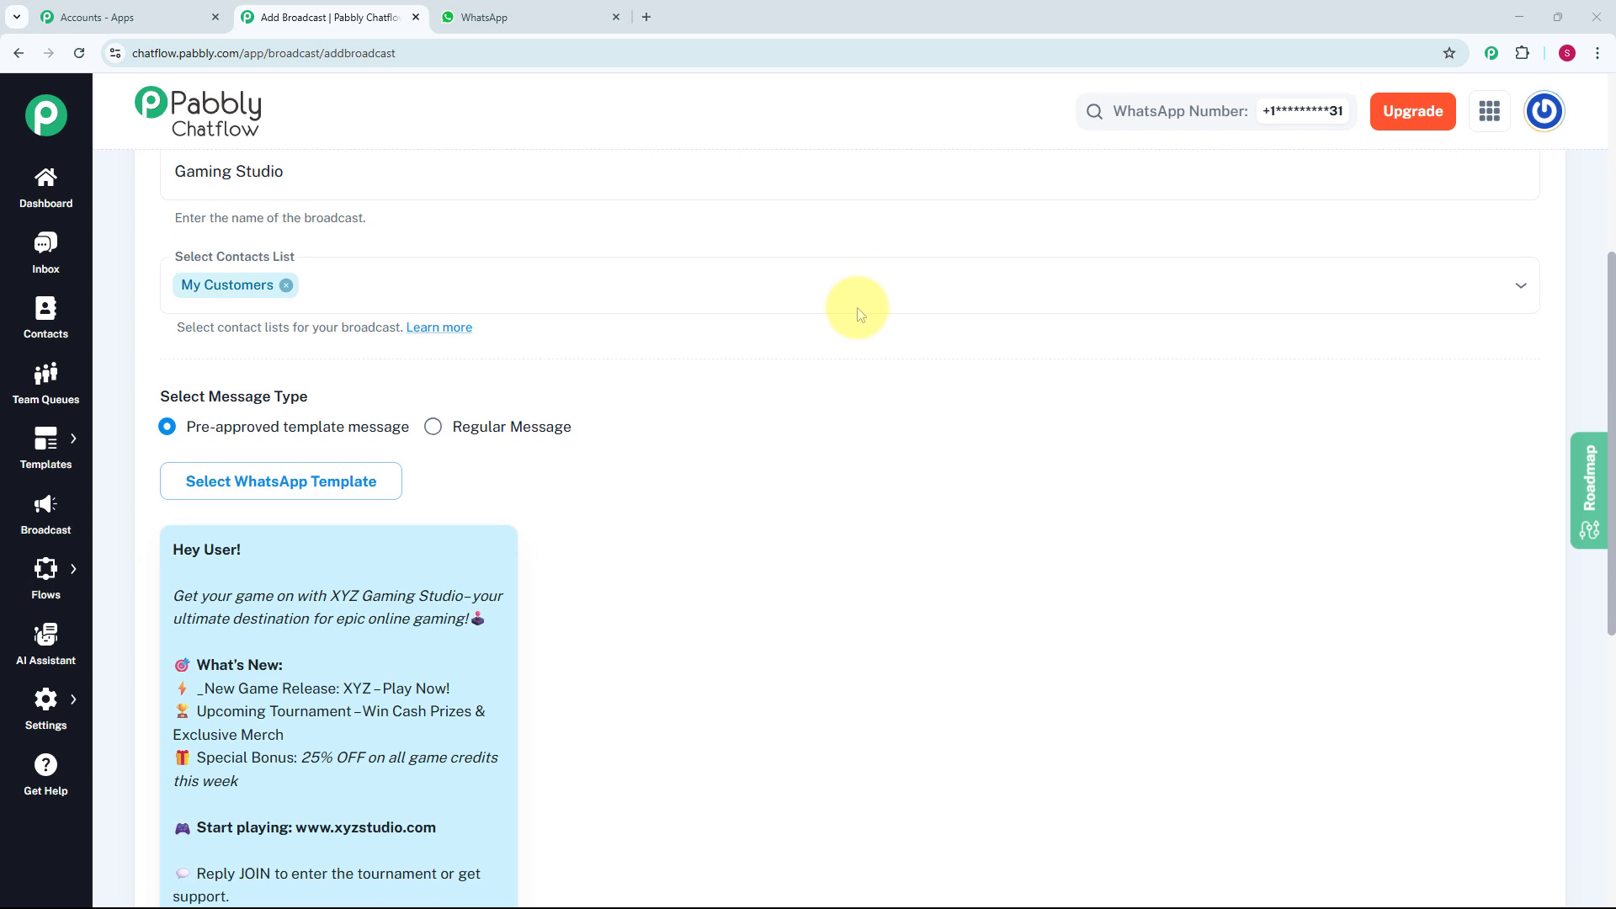
- Enter the recipient's username and phone number, send a test message of the Gaming Studio broadcast, and switch to WhatsApp
scroll(858, 314, down, 1)
scroll(858, 314, down, 1)
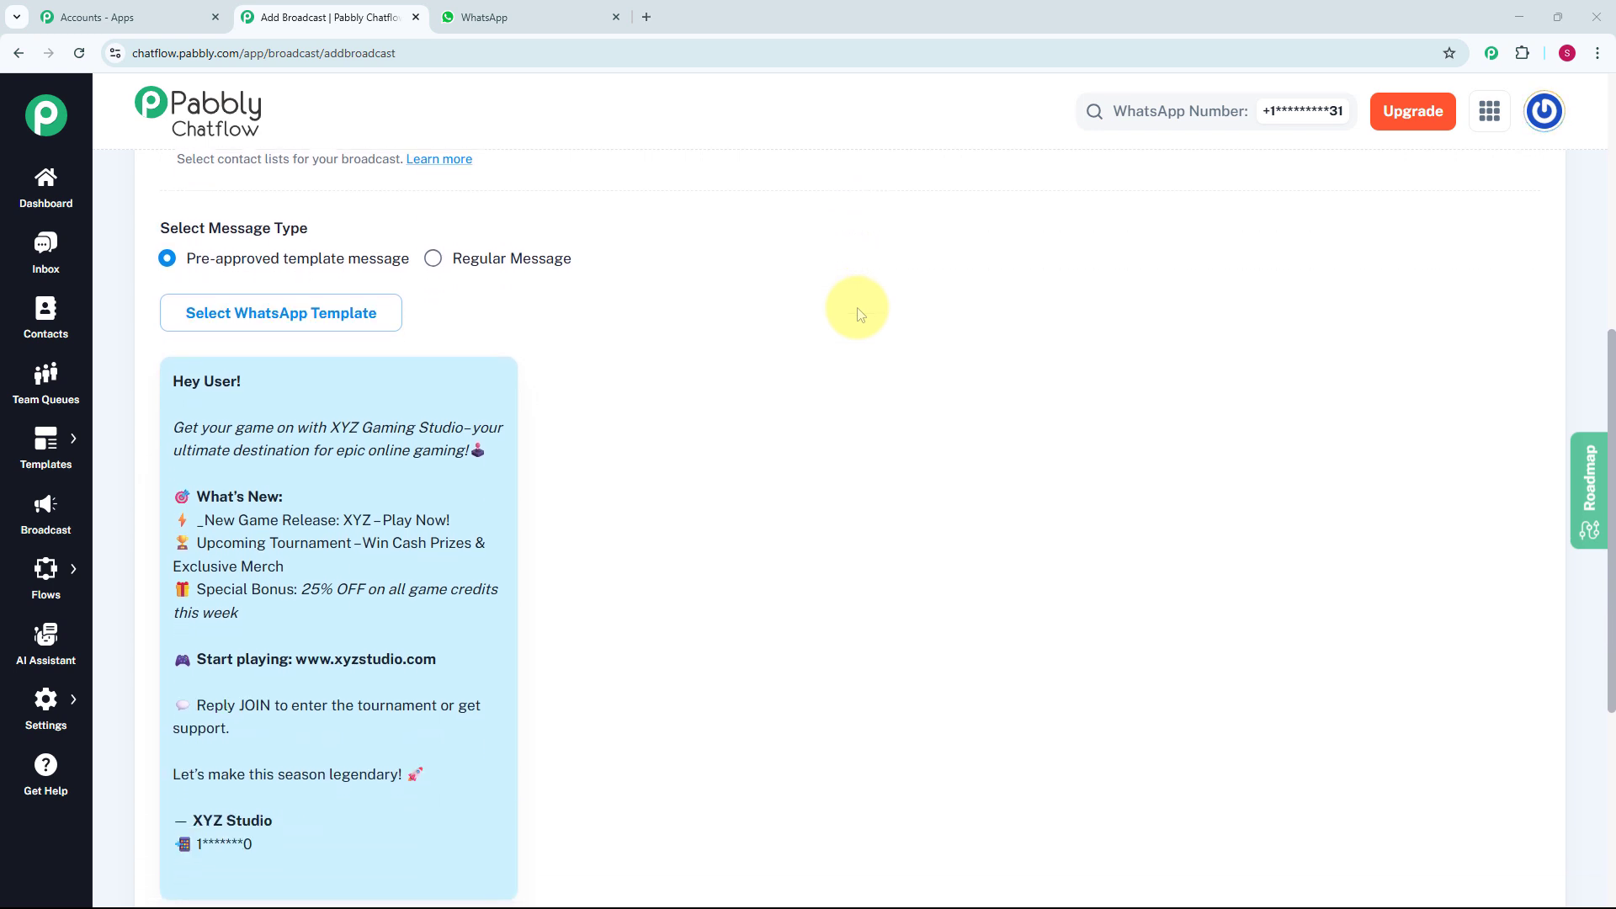
scroll(859, 314, down, 3)
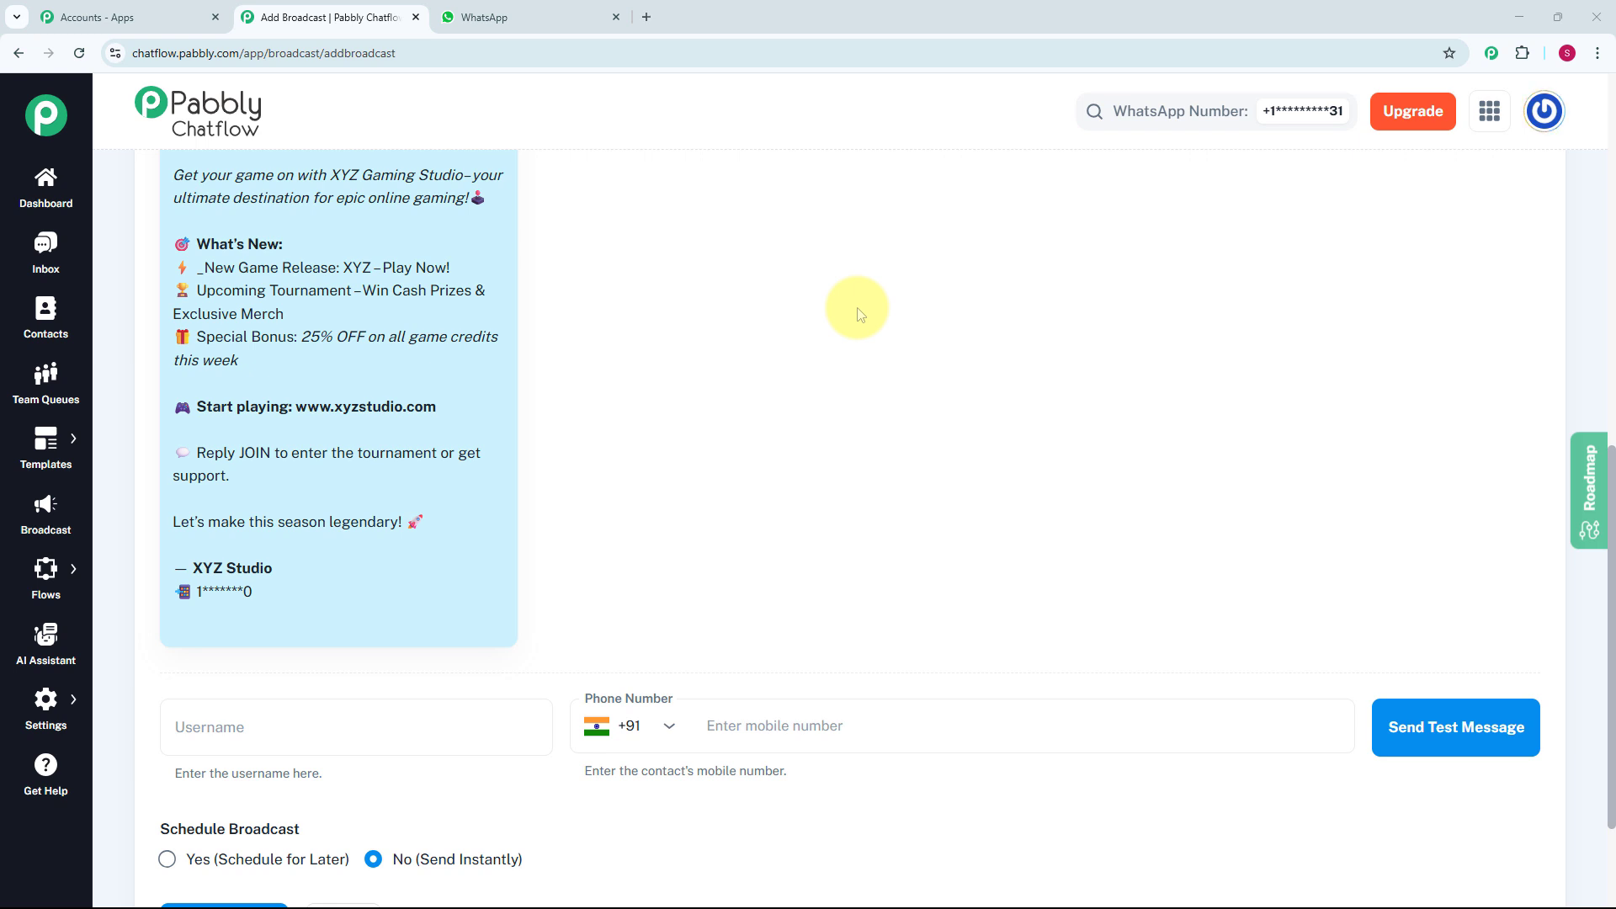
scroll(856, 313, down, 3)
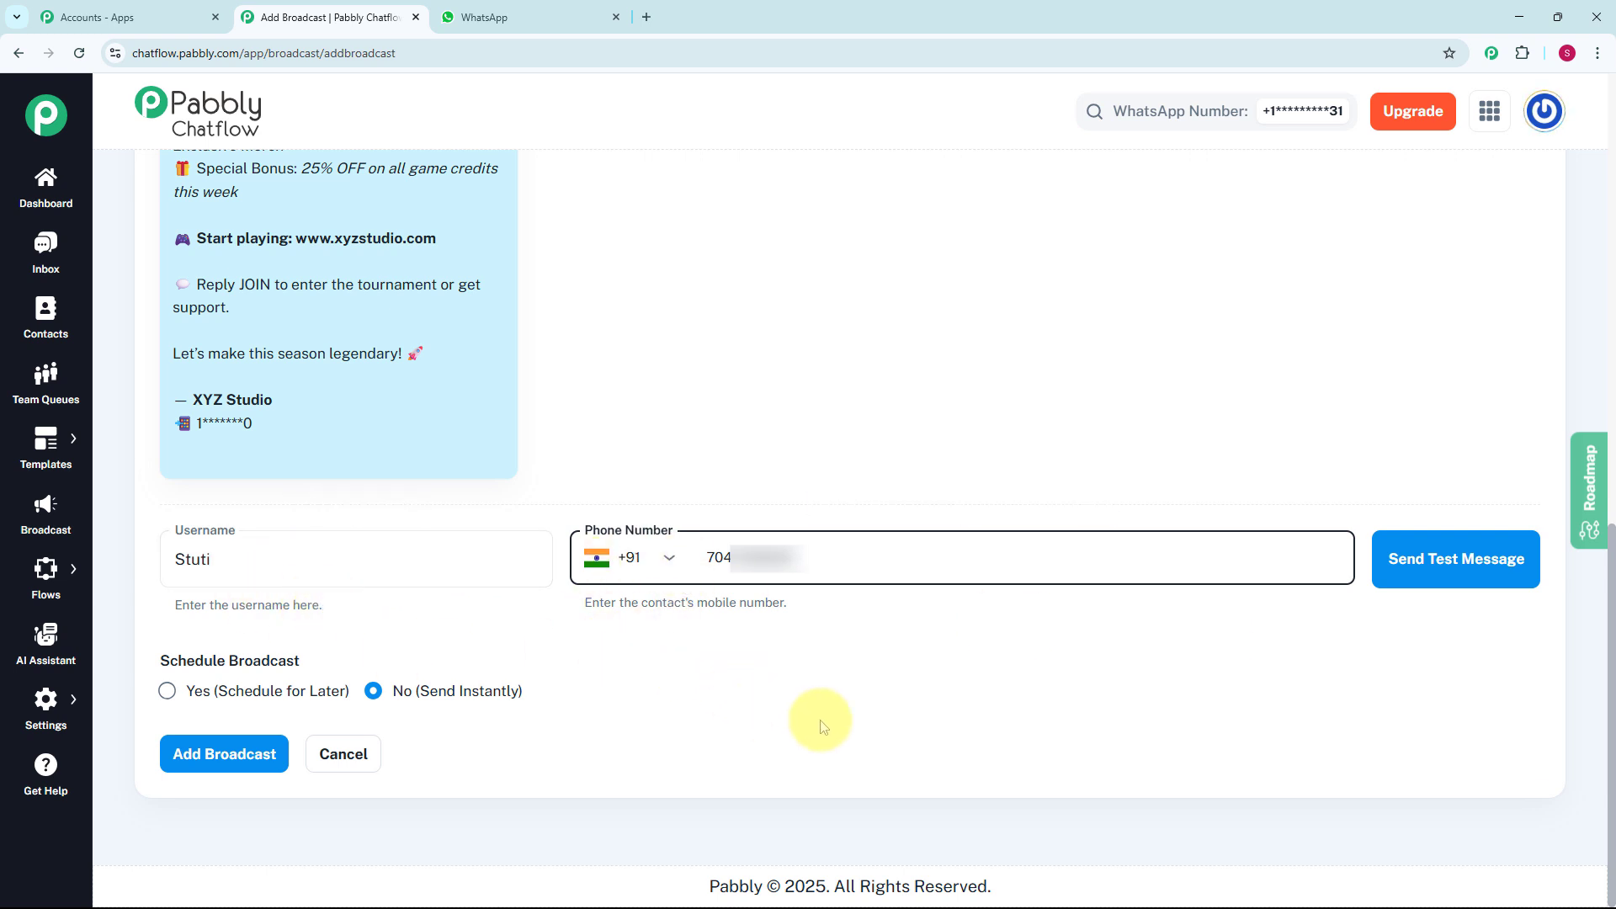
click(1397, 566)
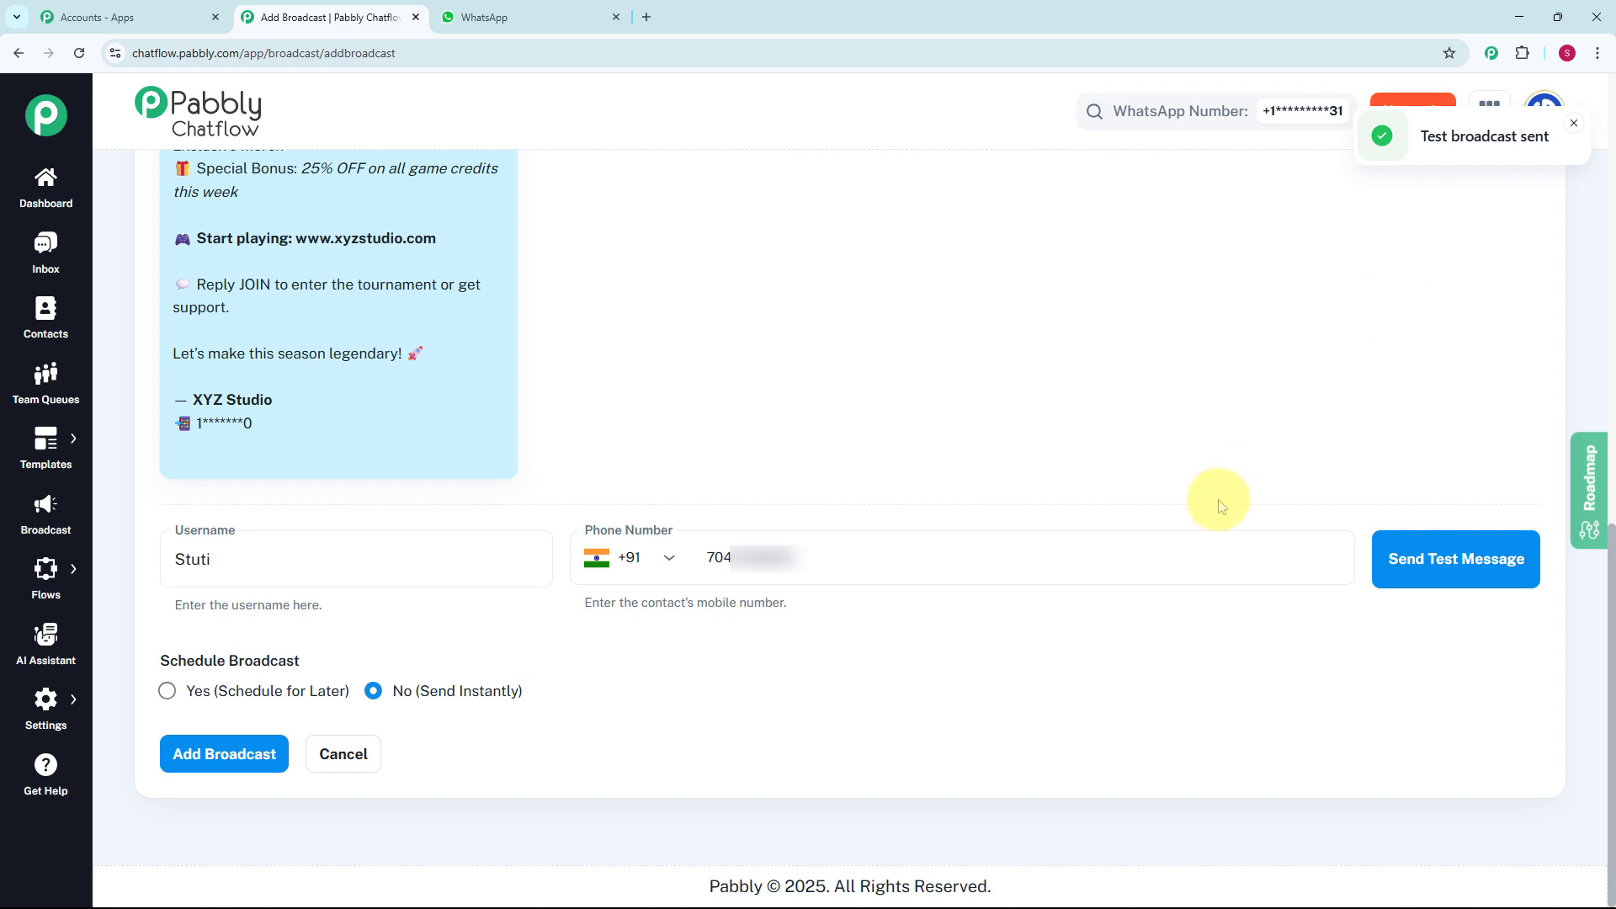
key(ctrl+Tab)
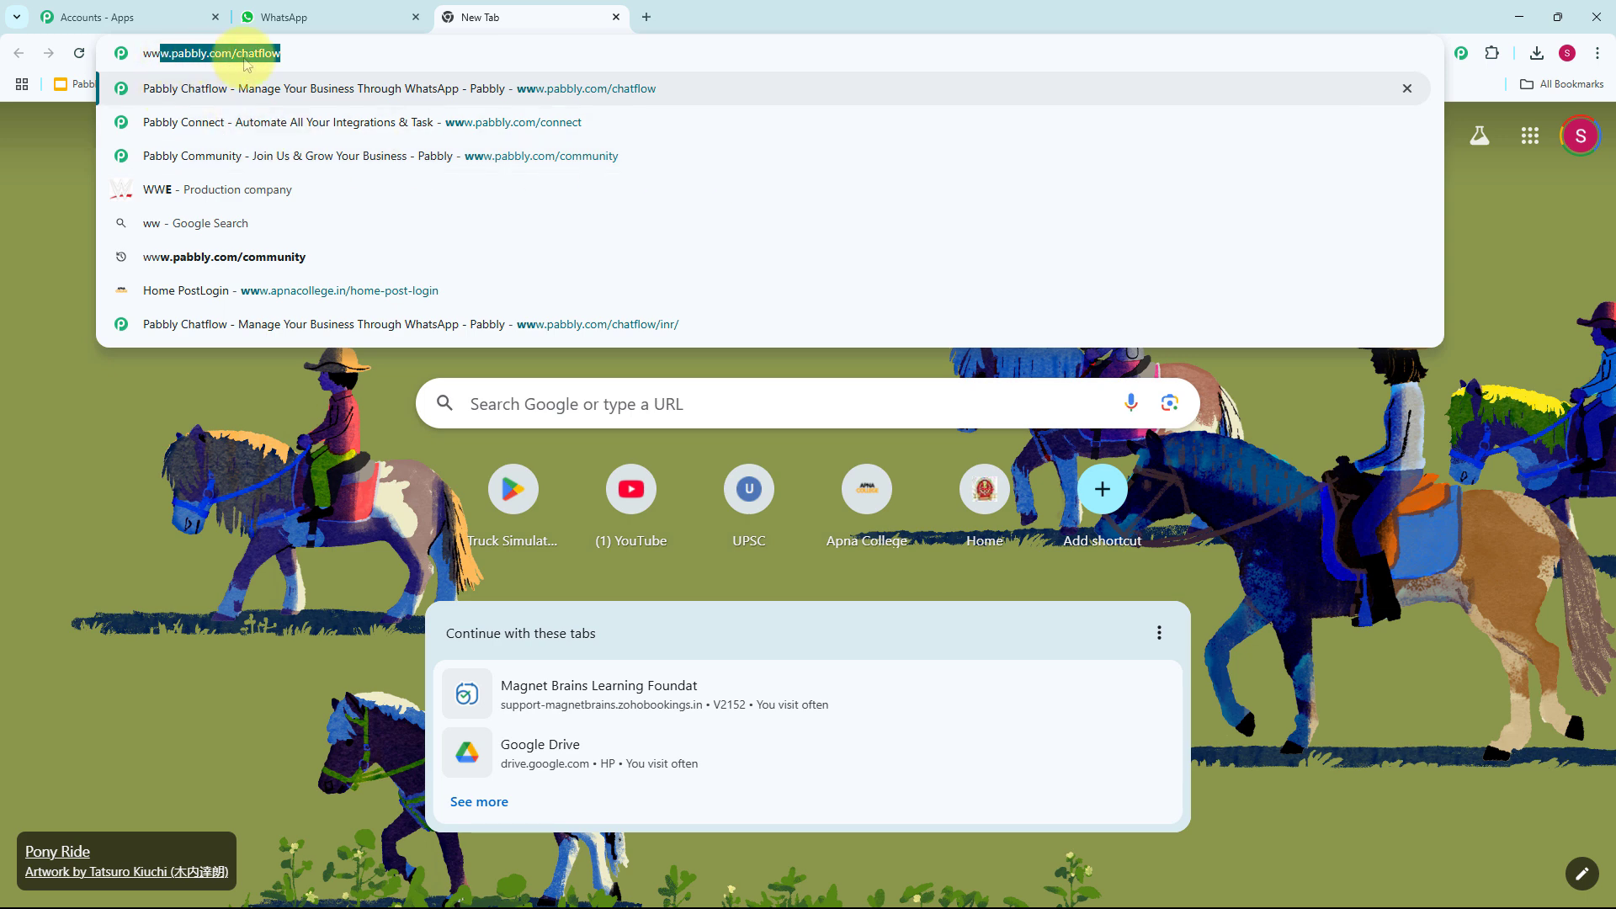
key(Return)
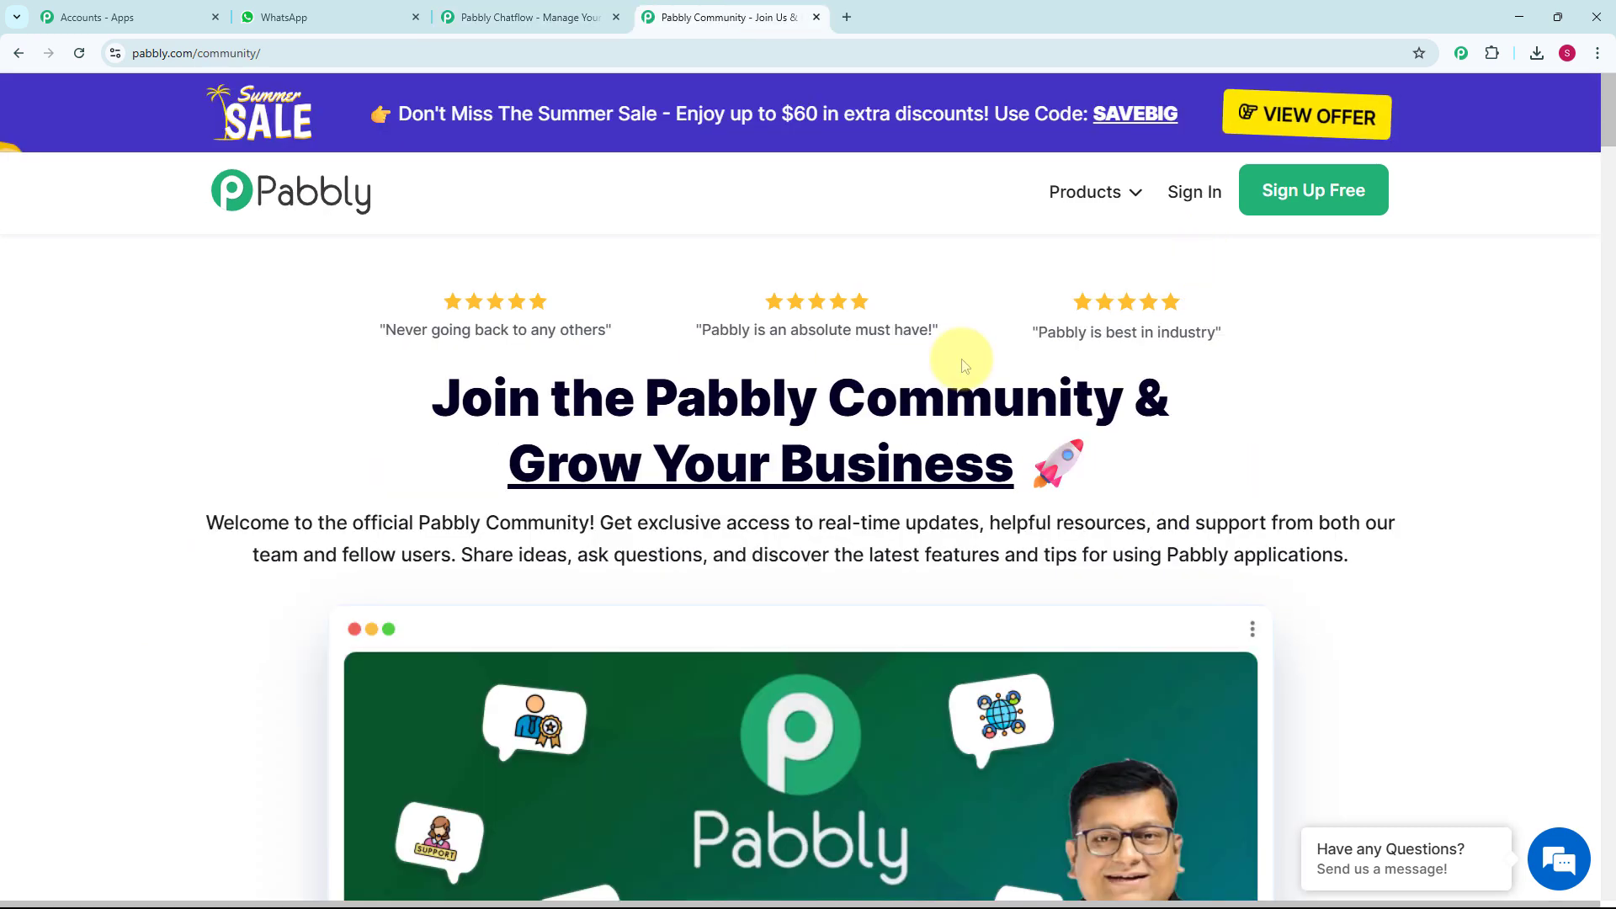
- Examine the Pabbly Community page, including its member benefits, join option, testimonial and trusted businesses
scroll(964, 364, down, 1)
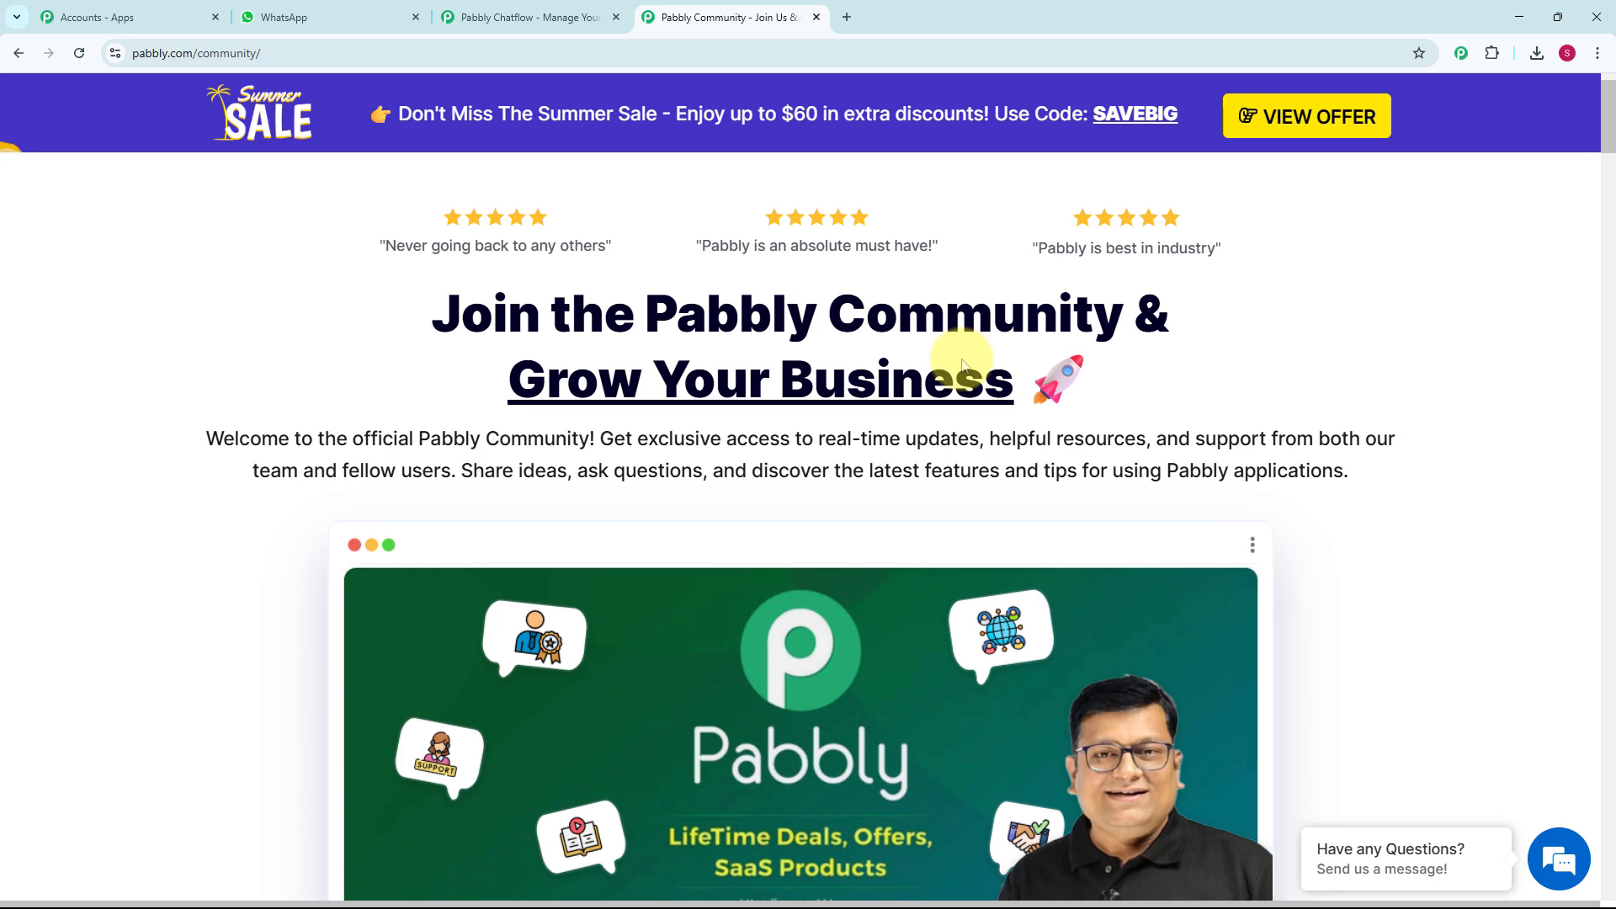
scroll(963, 364, down, 2)
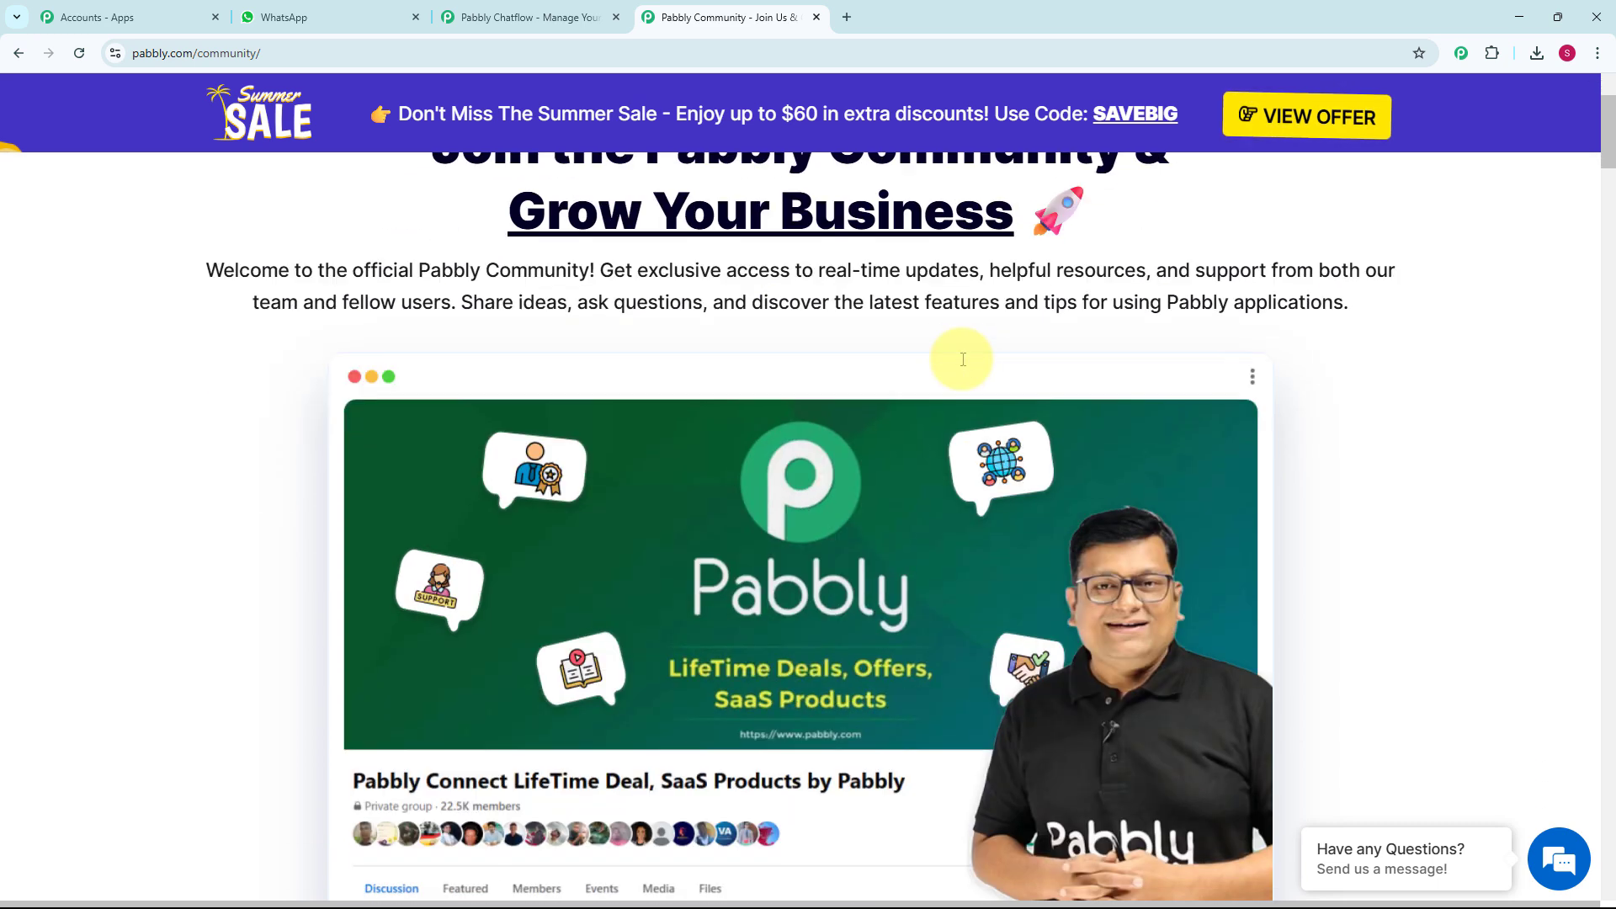
scroll(964, 364, down, 1)
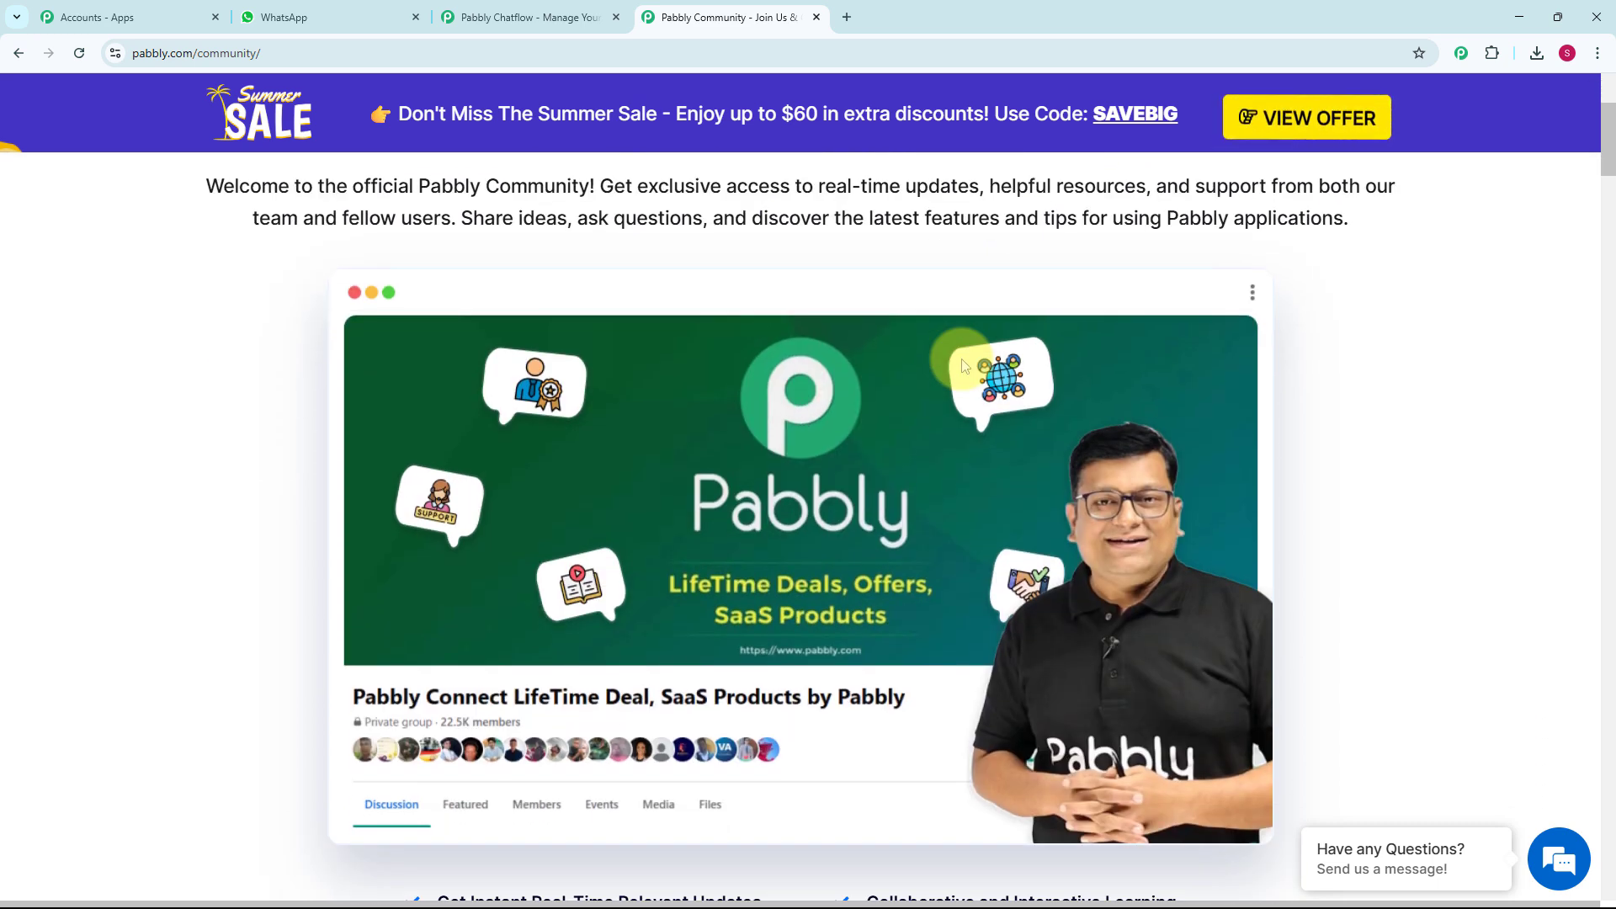
scroll(964, 363, down, 1)
scroll(964, 363, down, 1)
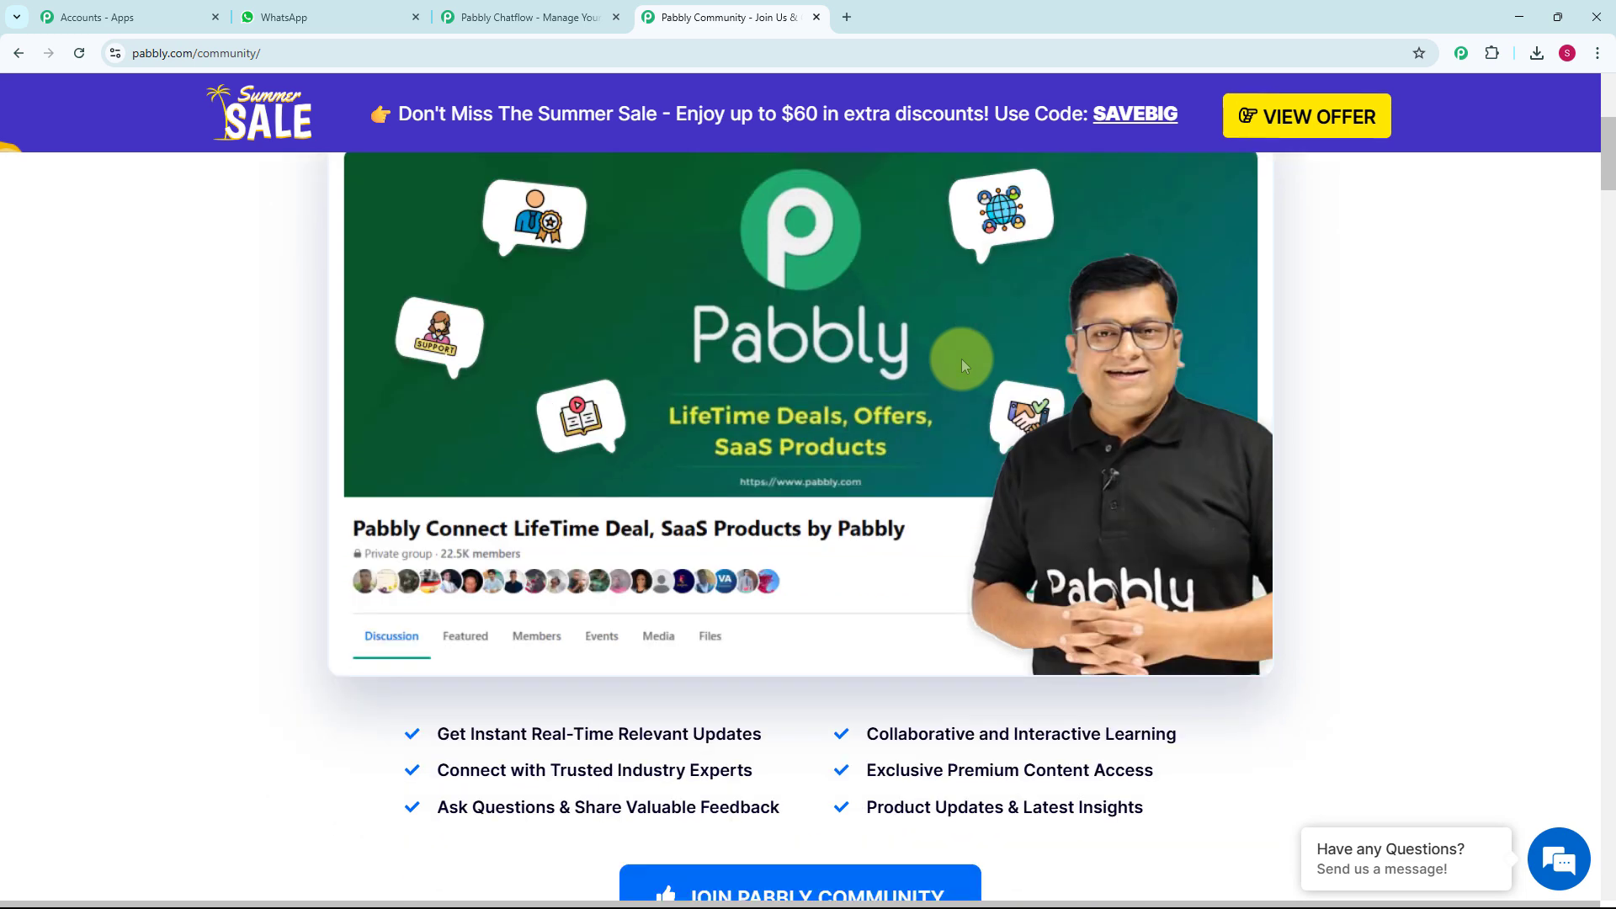
scroll(961, 358, up, 1)
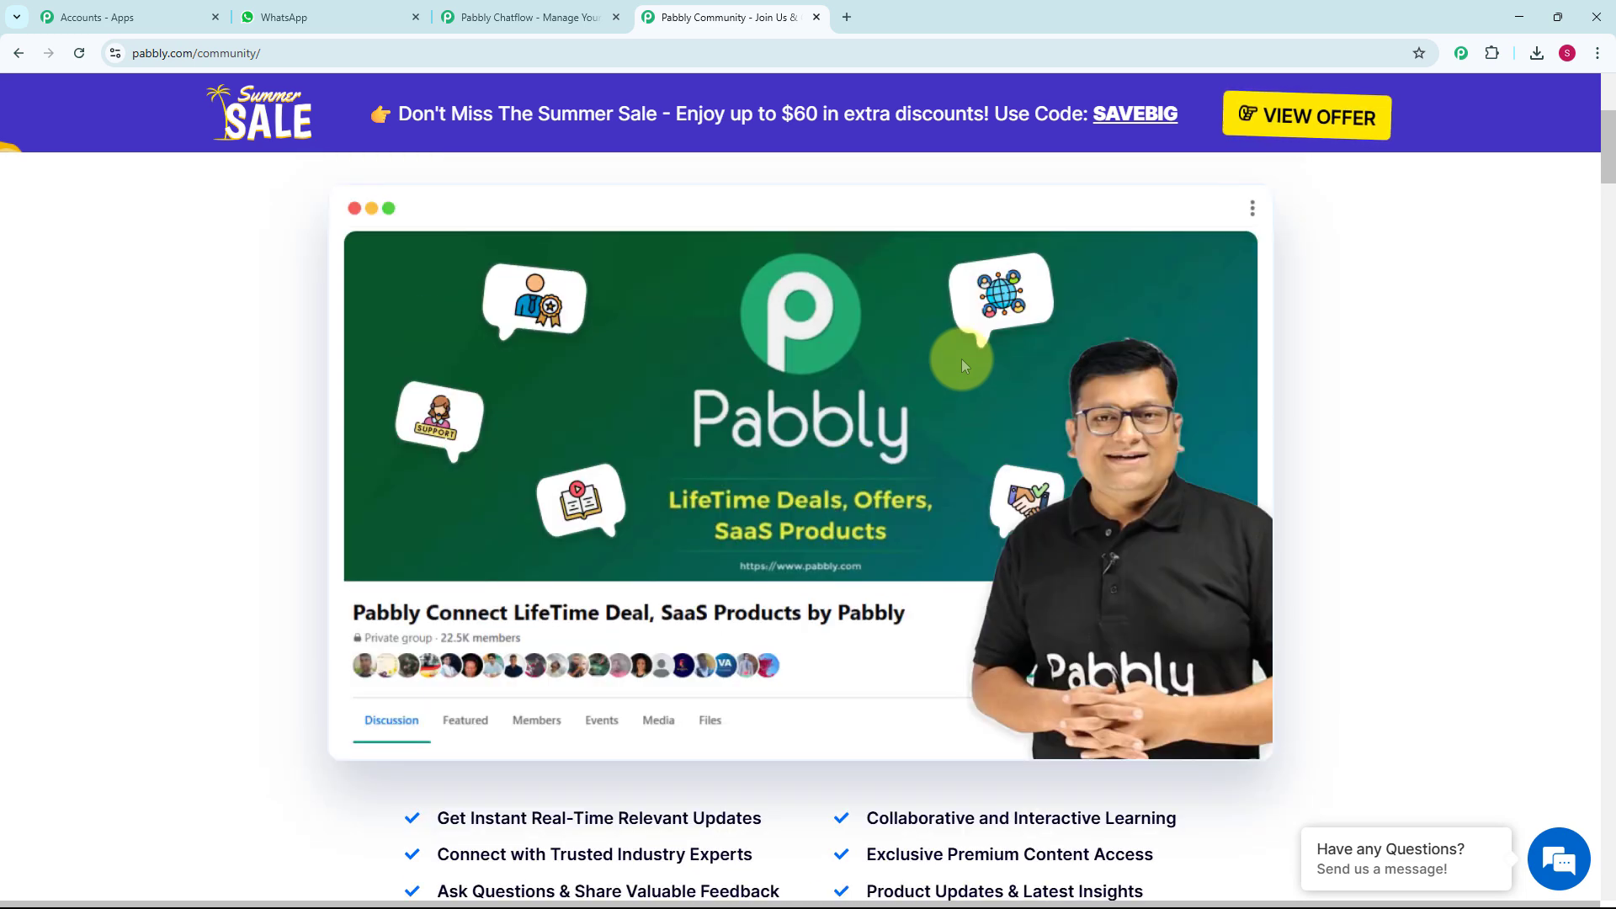
scroll(961, 358, down, 1)
scroll(962, 360, down, 1)
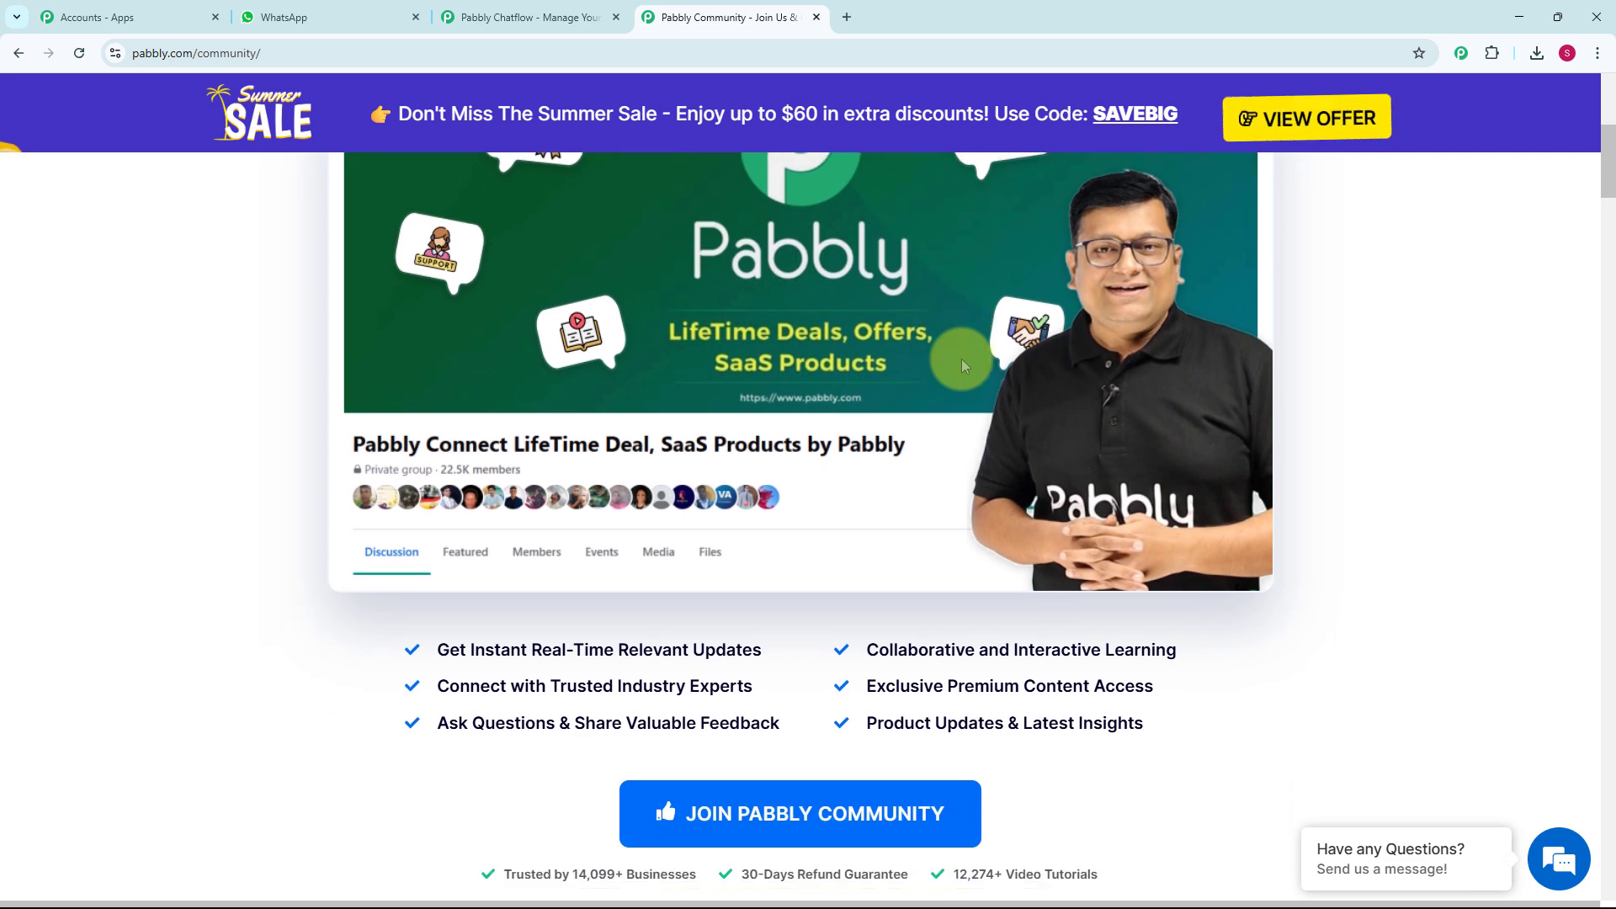
scroll(962, 360, down, 1)
scroll(962, 365, down, 2)
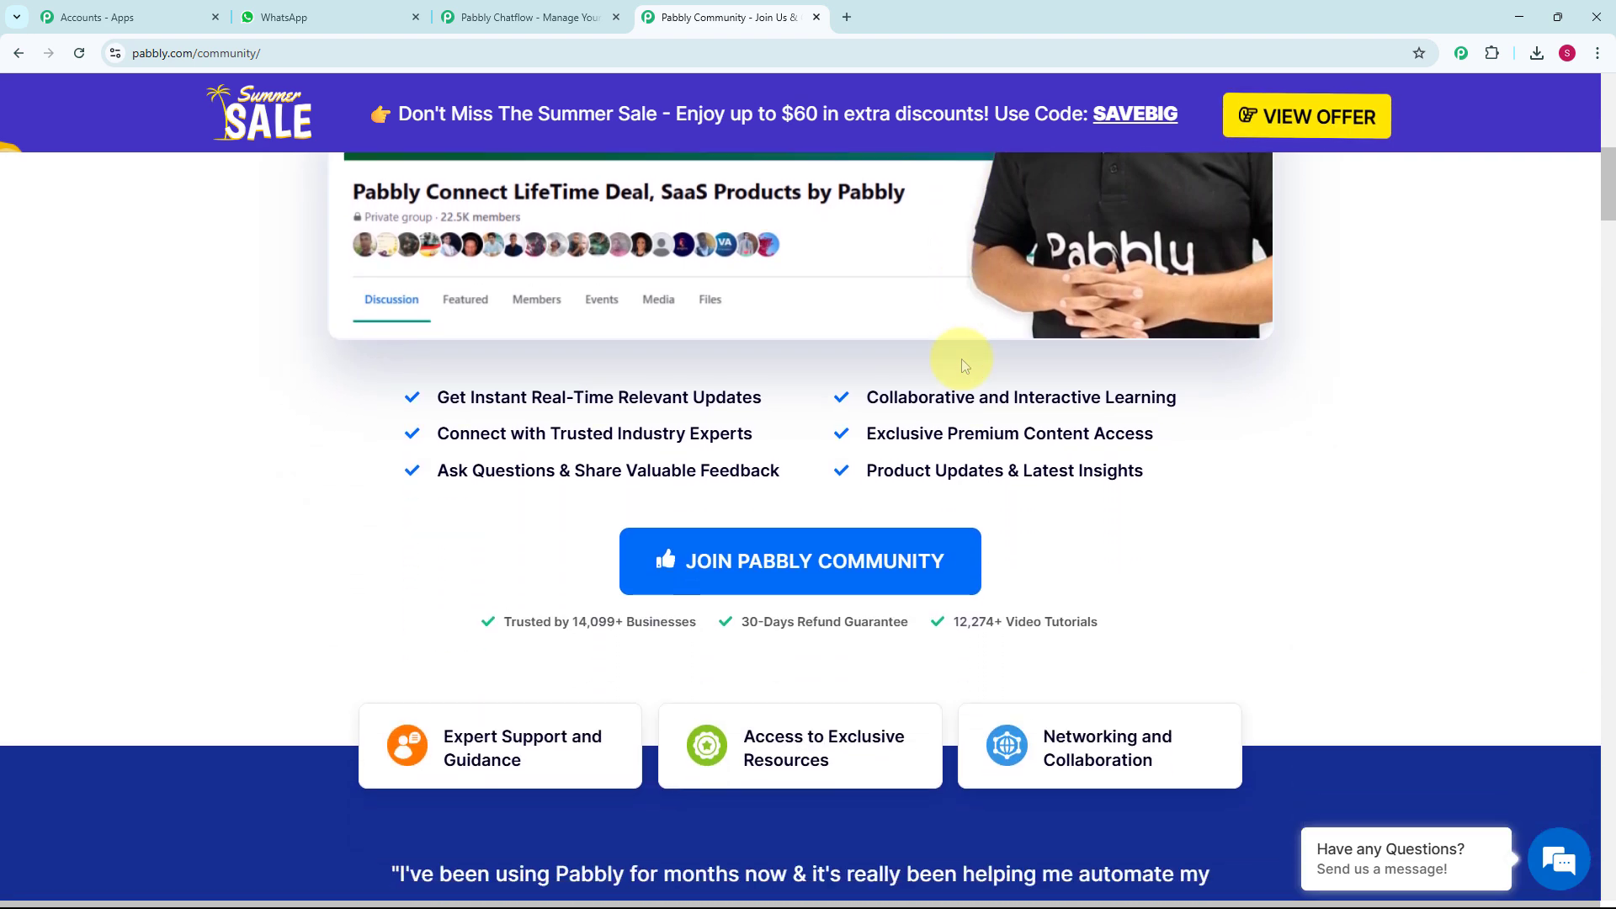
scroll(962, 366, down, 3)
scroll(962, 365, down, 6)
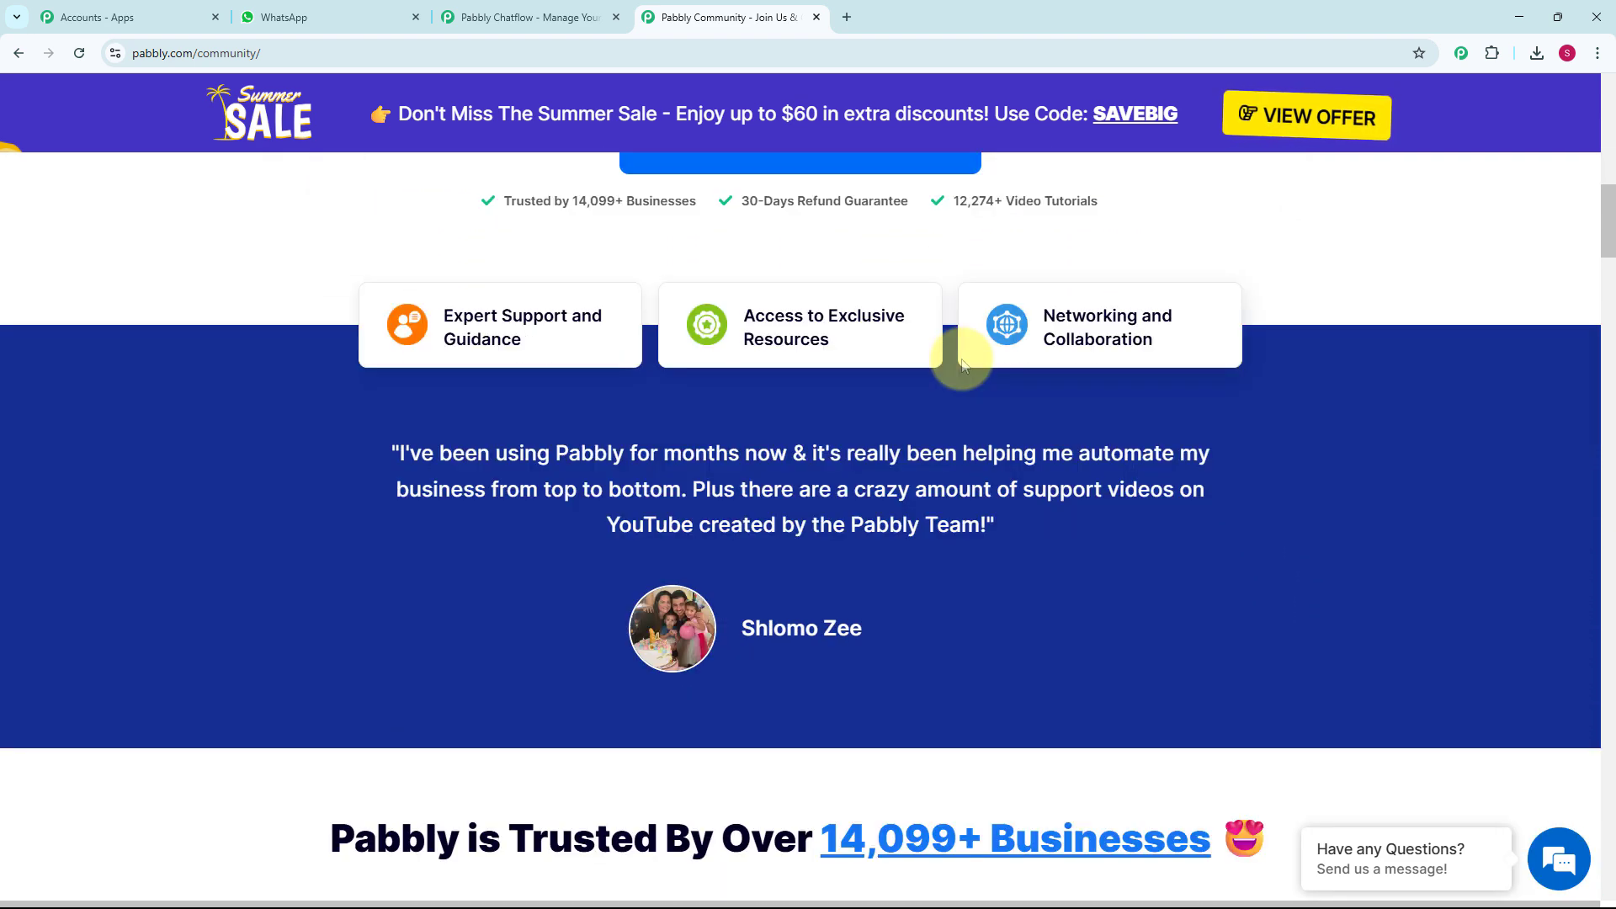
scroll(959, 367, down, 2)
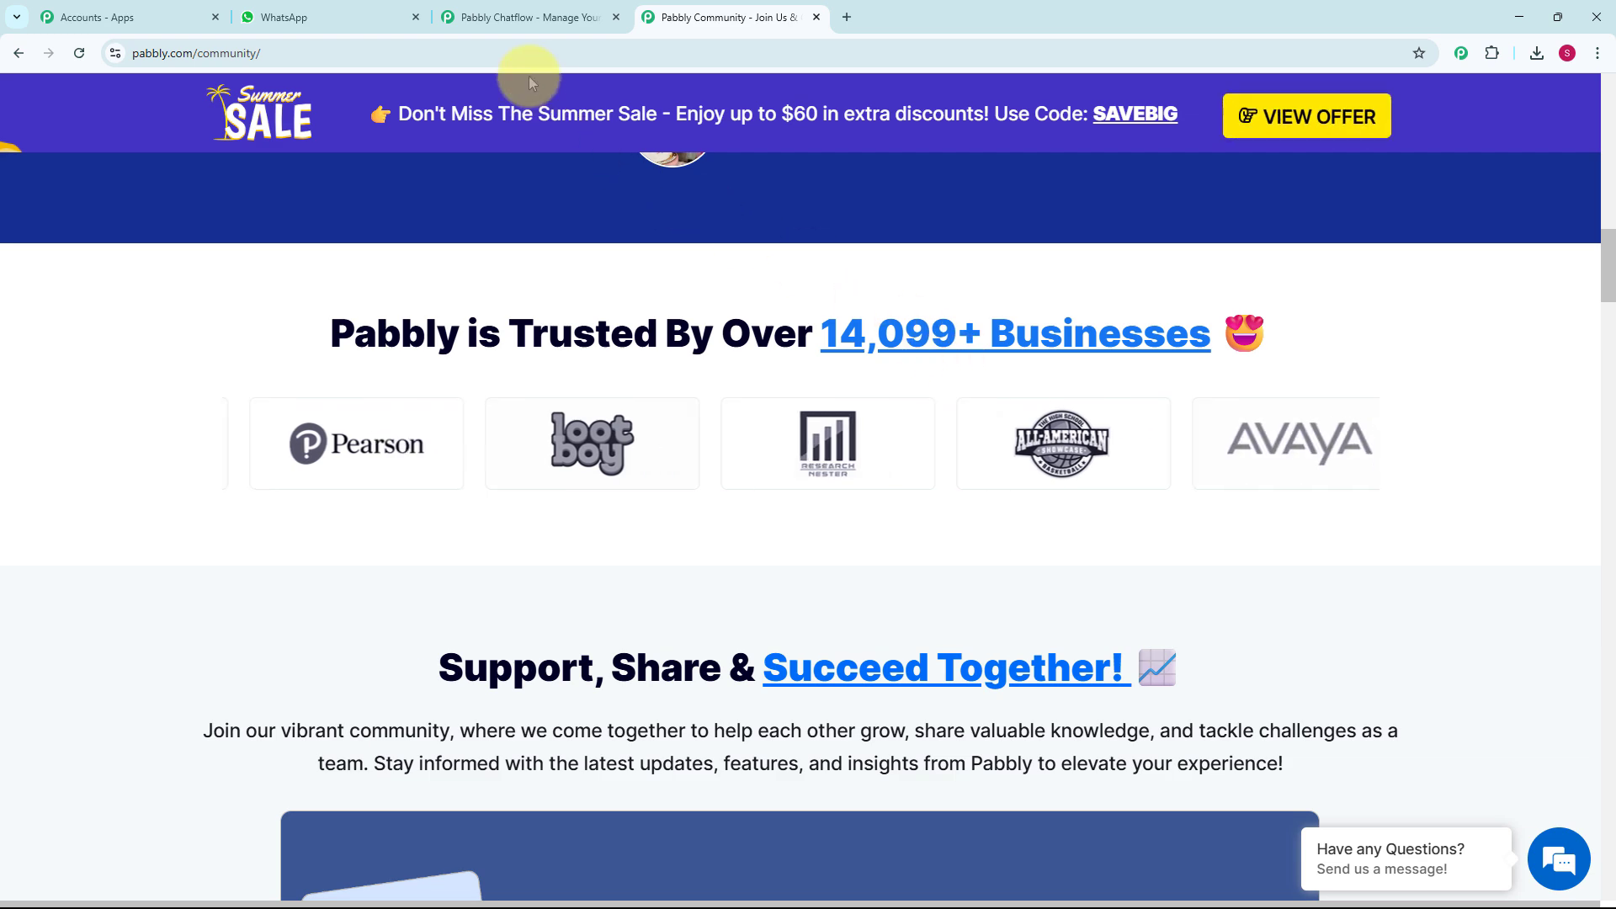
- Return to the Pabbly Chatflow website, sign in, and access the Pabbly Chatflow application
click(520, 17)
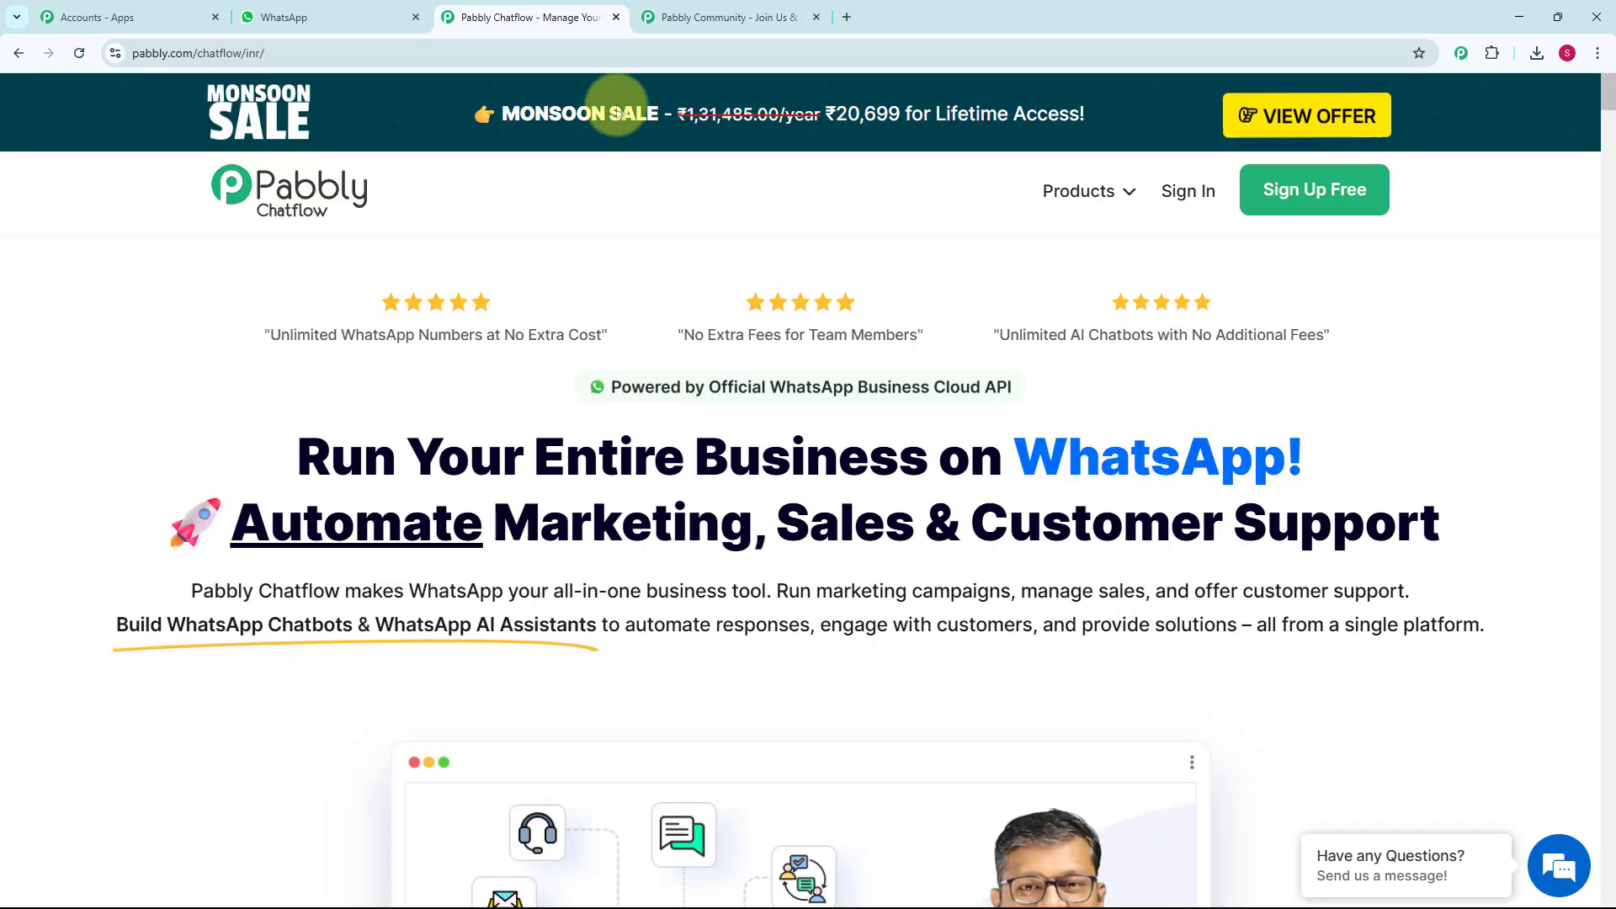
click(1189, 195)
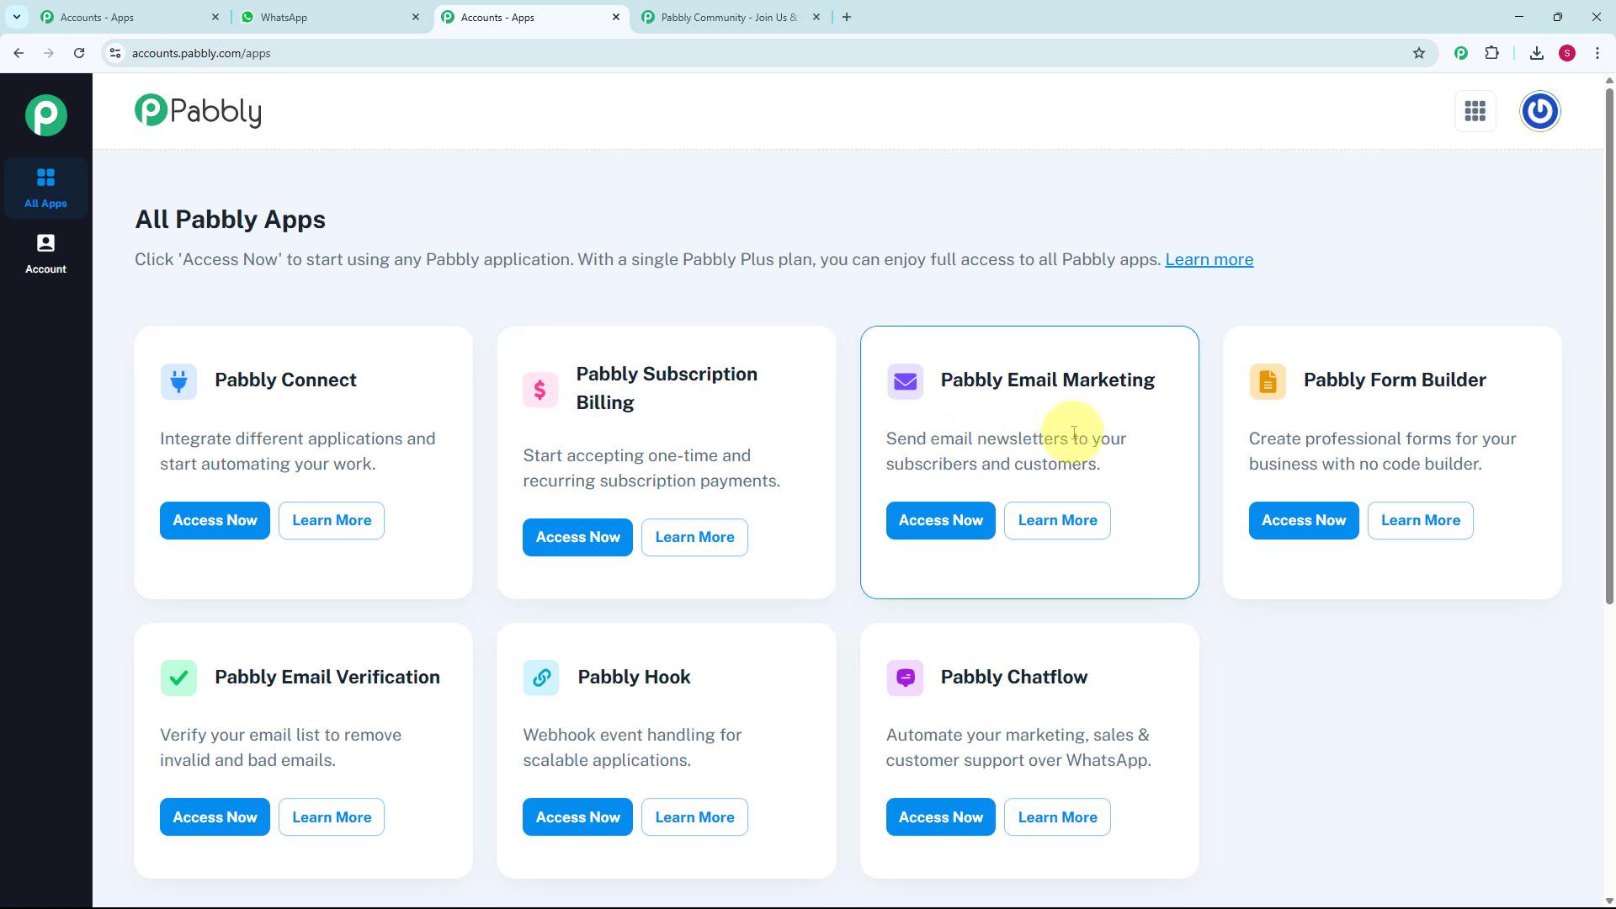
scroll(1073, 432, down, 2)
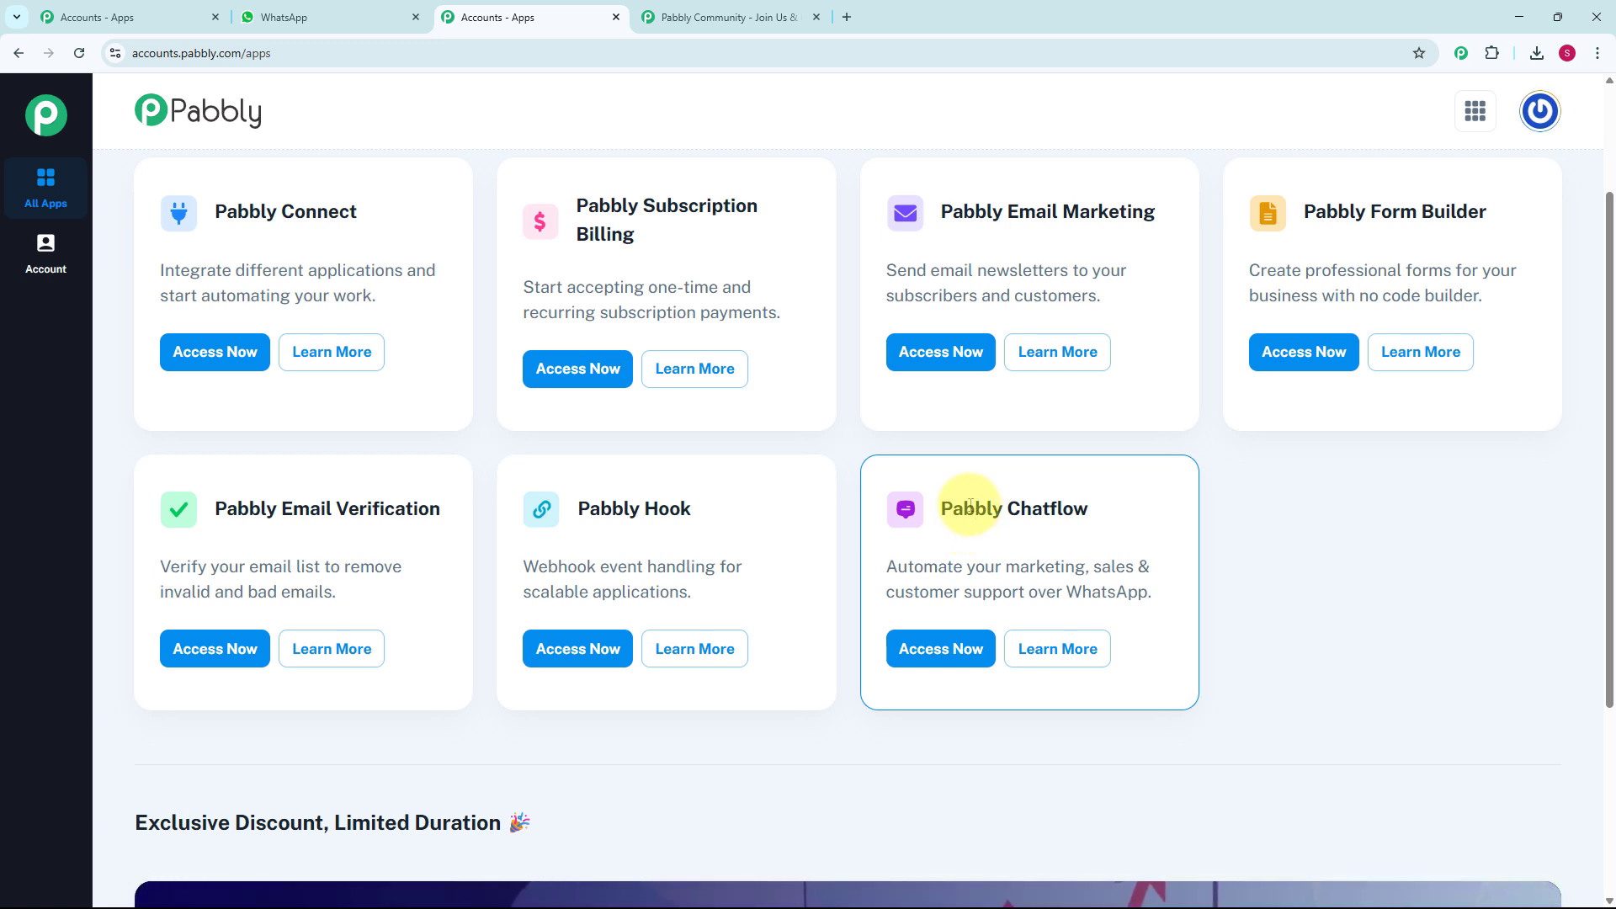
click(934, 649)
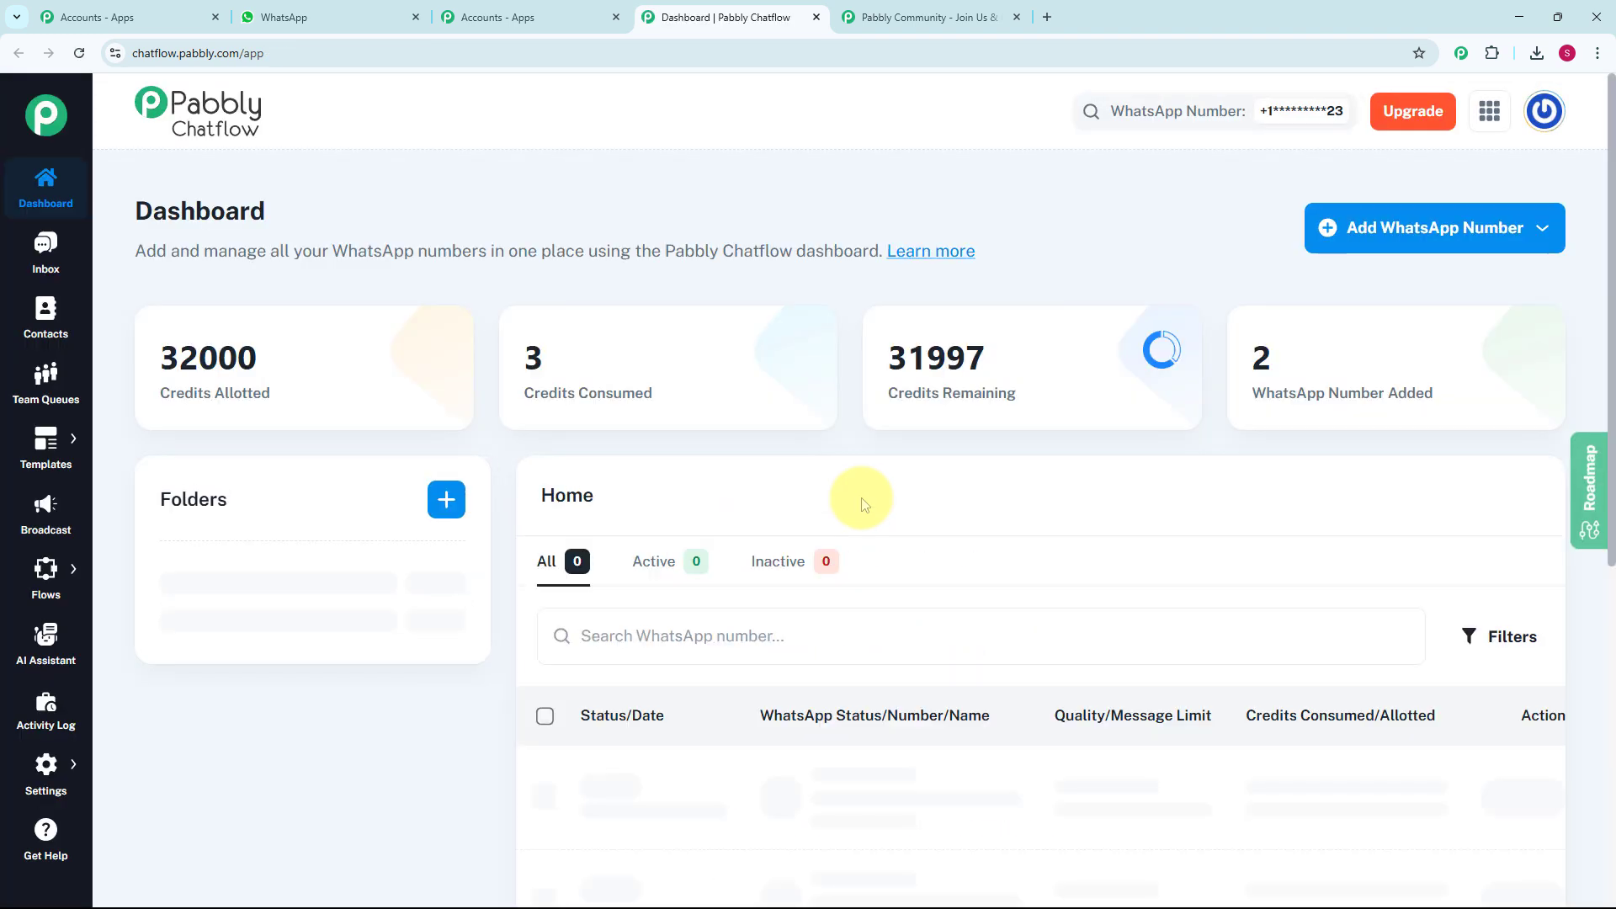
- Review the WhatsApp numbers on the dashboard and the connection options for adding a new number
scroll(942, 519, down, 4)
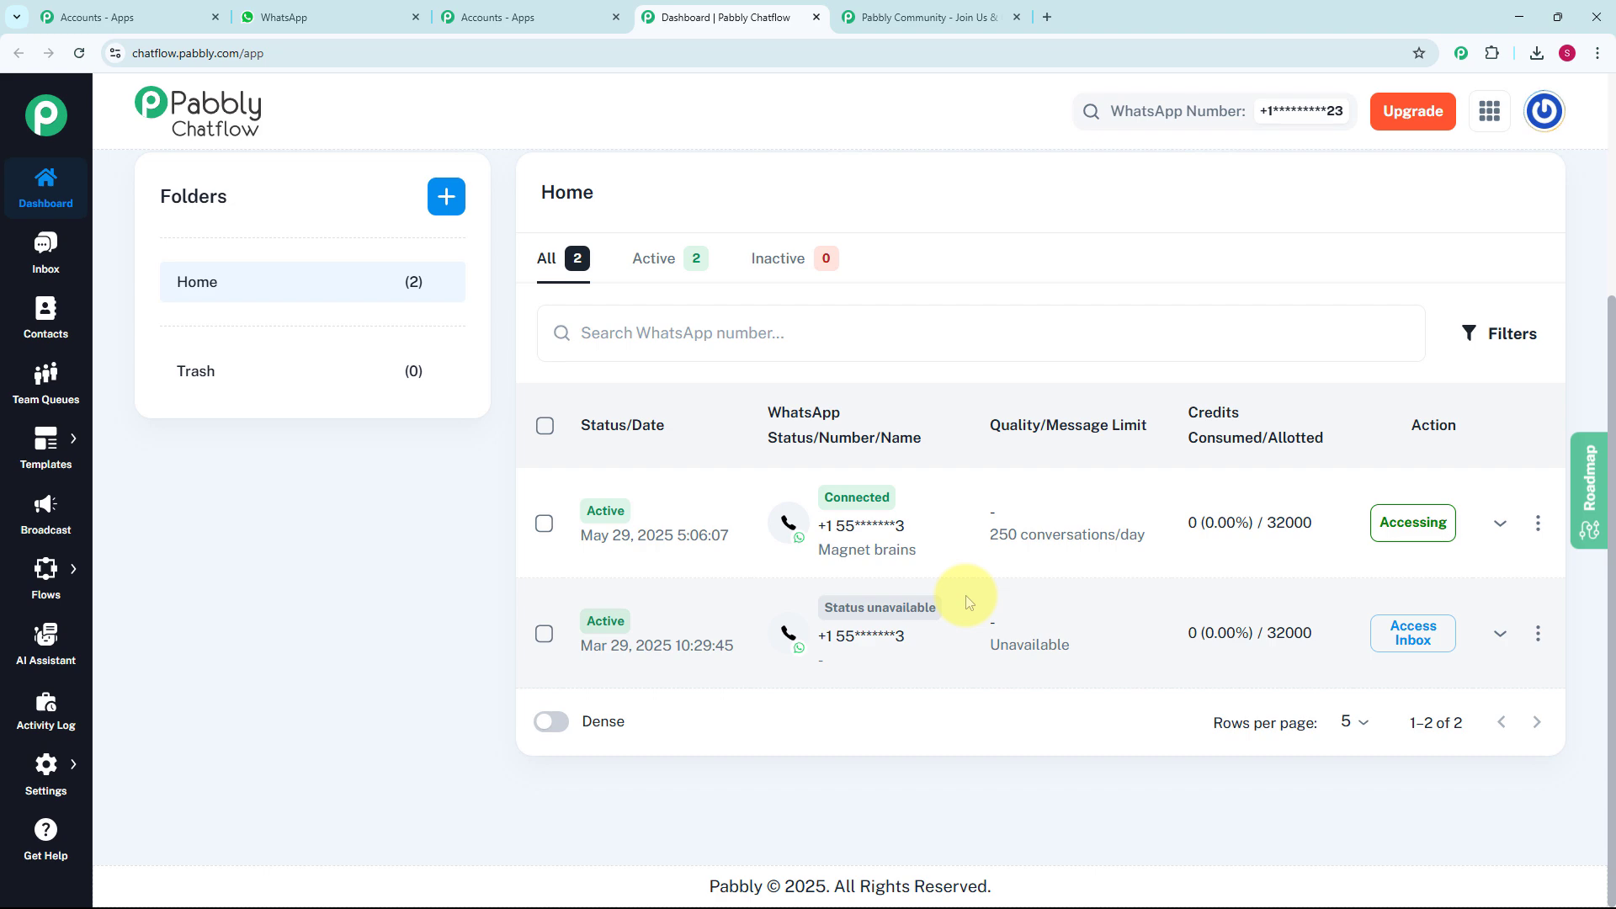
scroll(966, 596, up, 4)
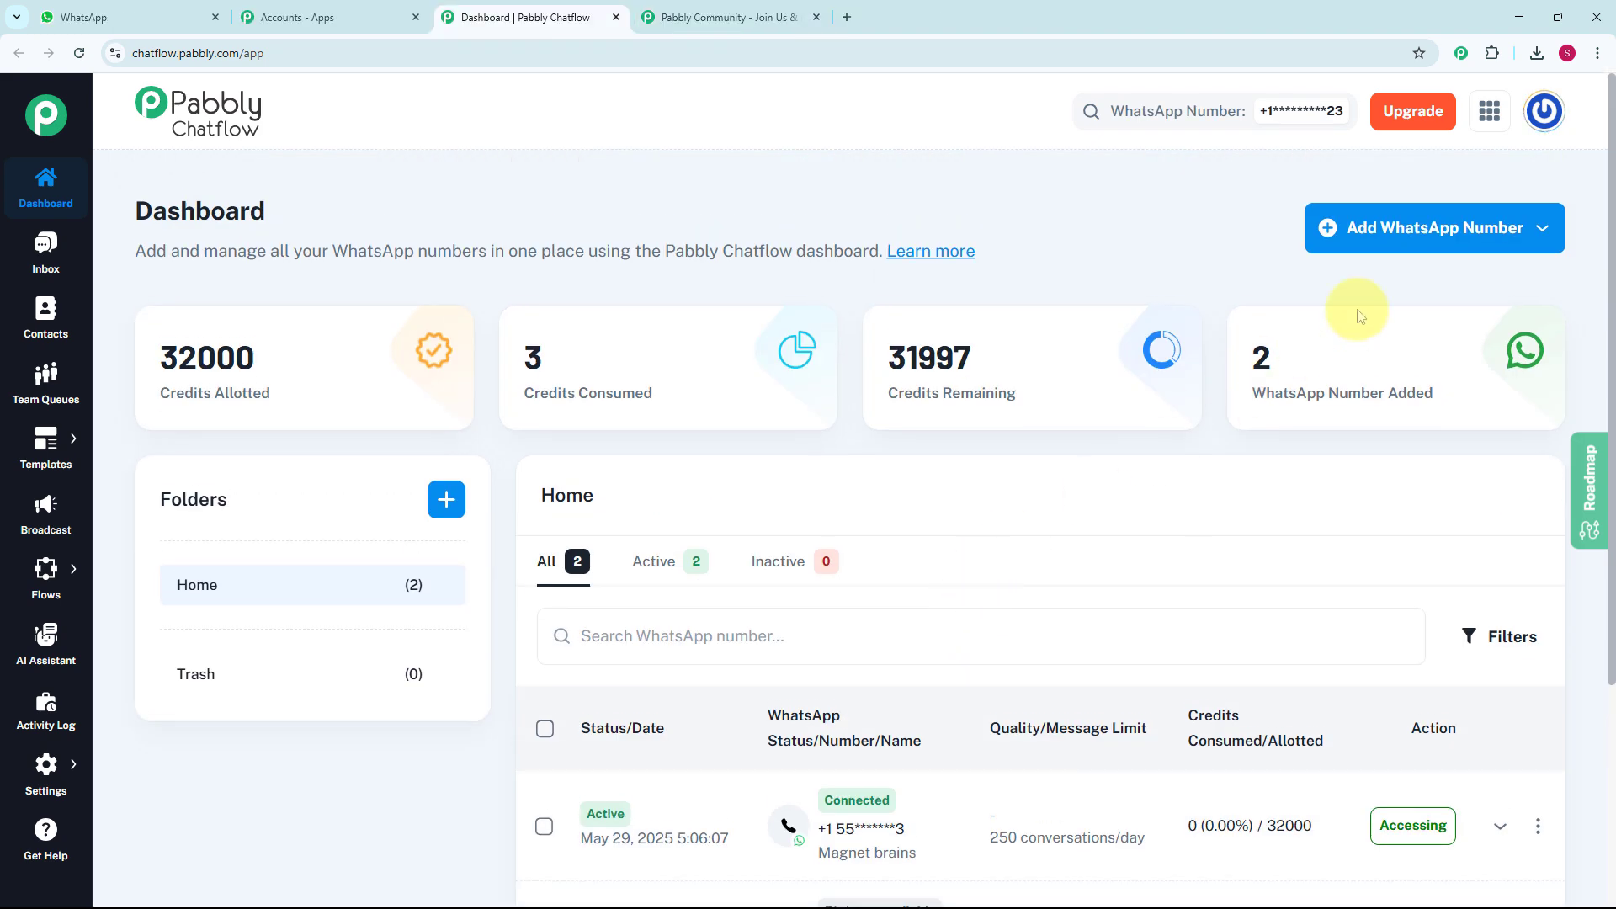
click(1495, 246)
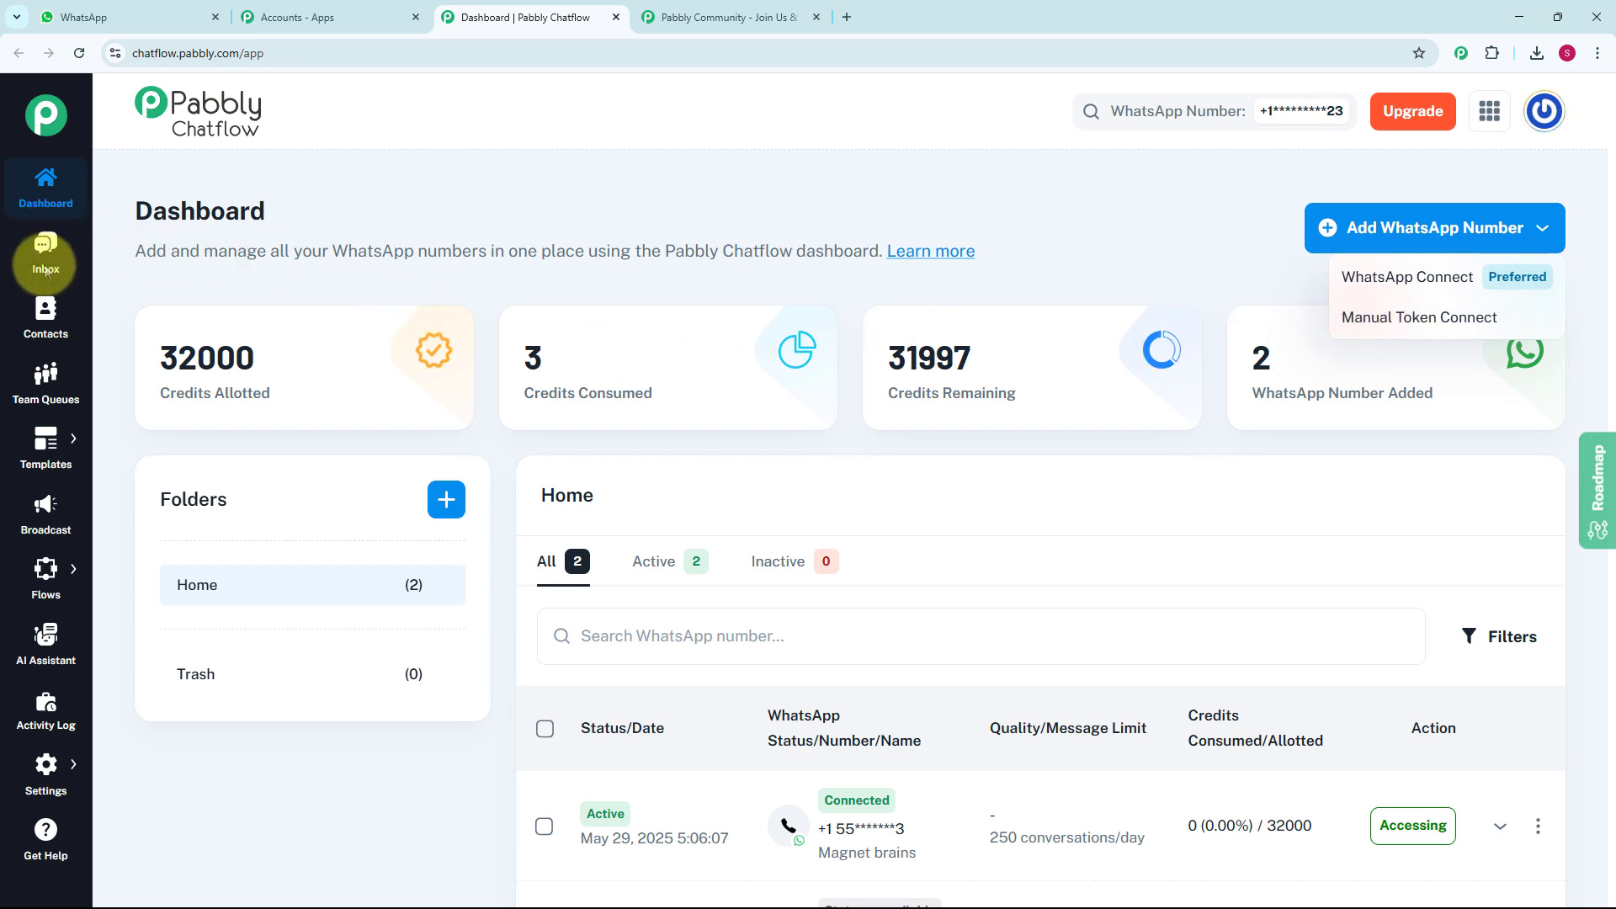
click(325, 193)
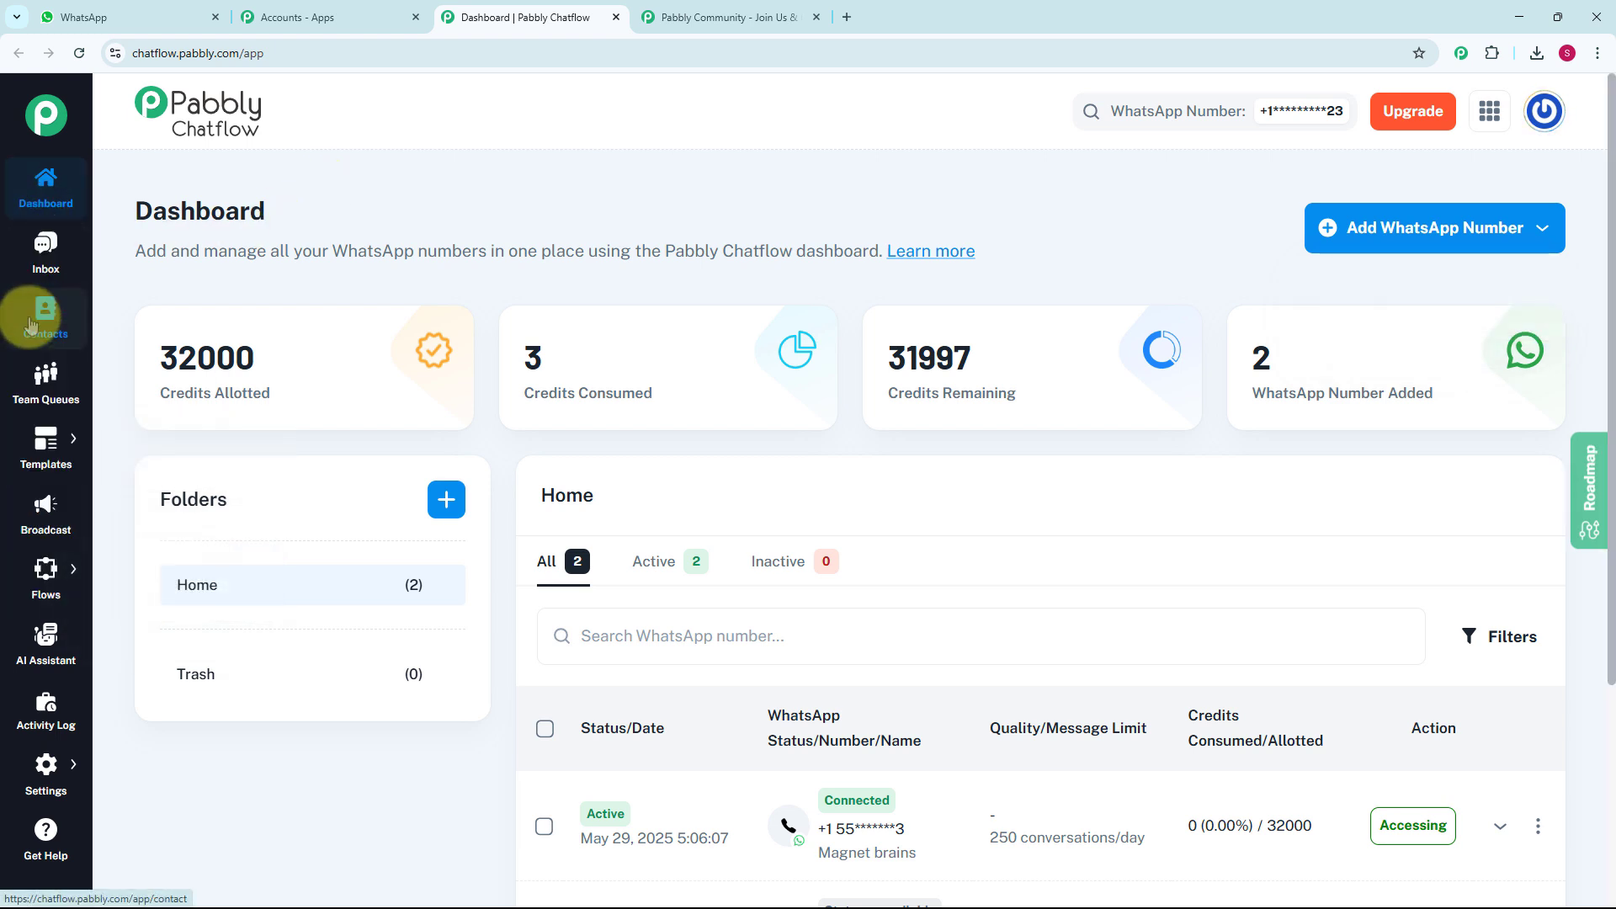
- Open the Broadcast section and start adding a new broadcast
mouse_move(39, 455)
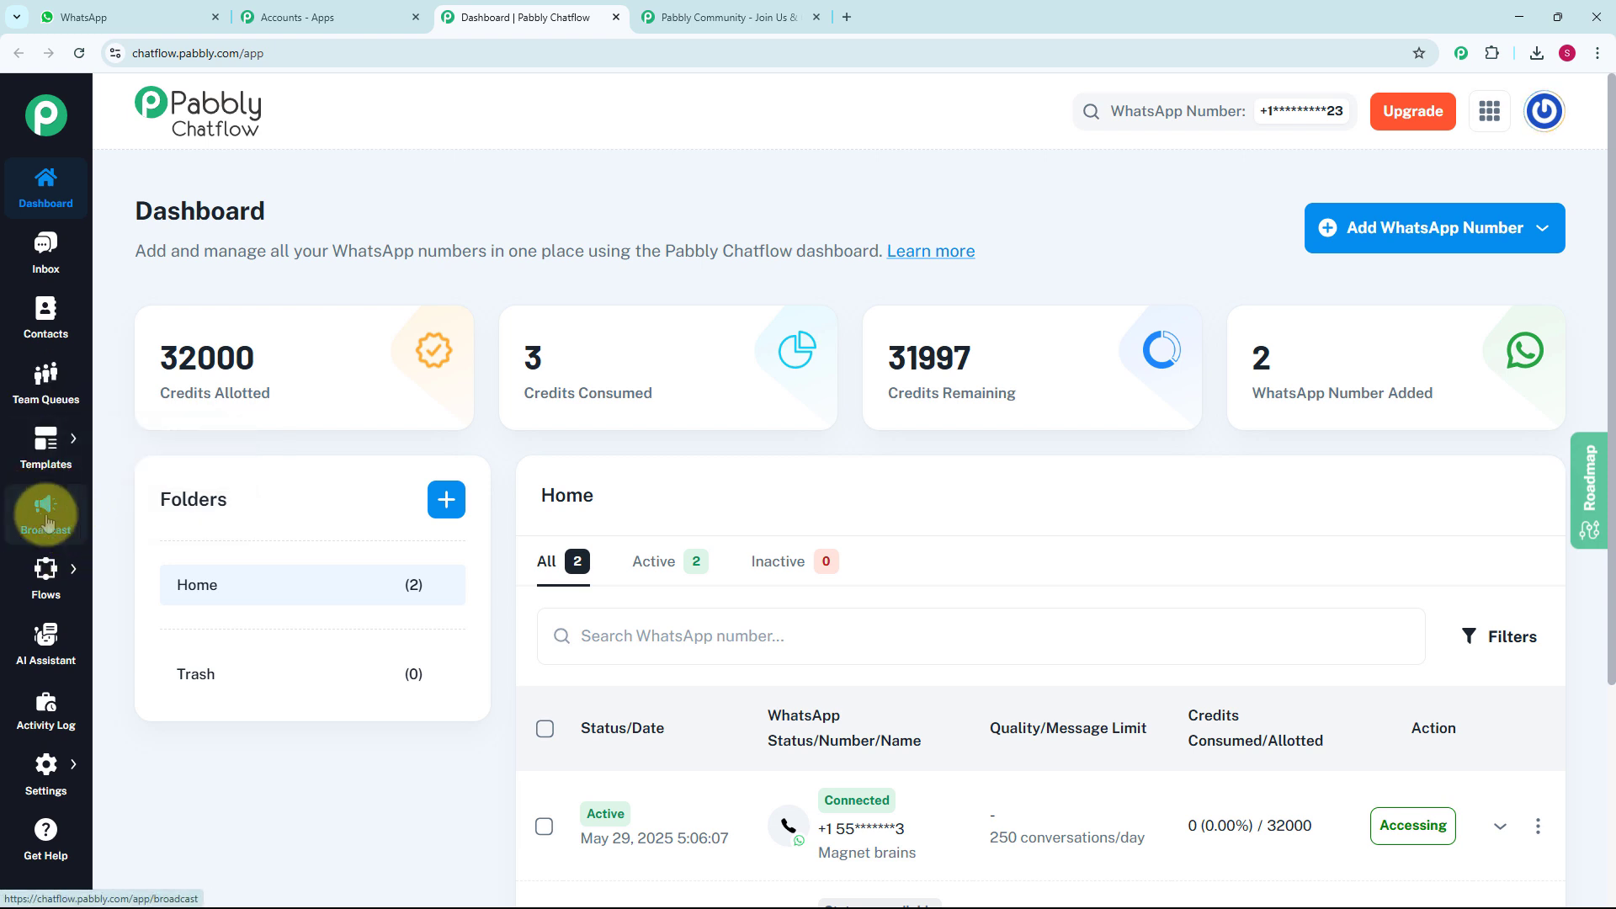
mouse_move(28, 596)
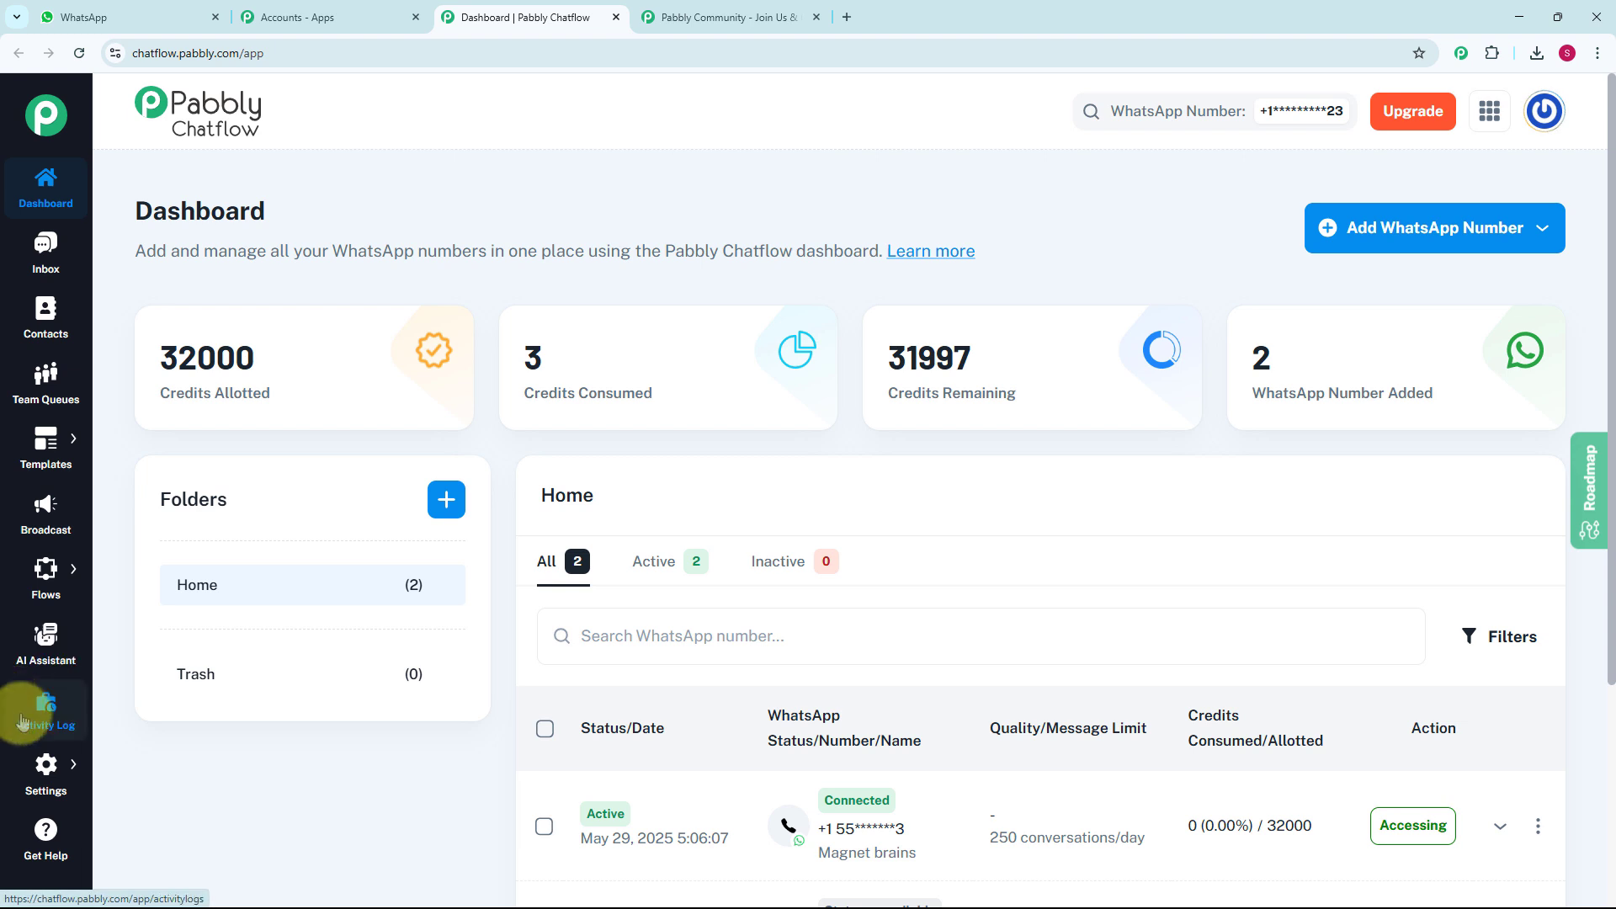
mouse_move(46, 791)
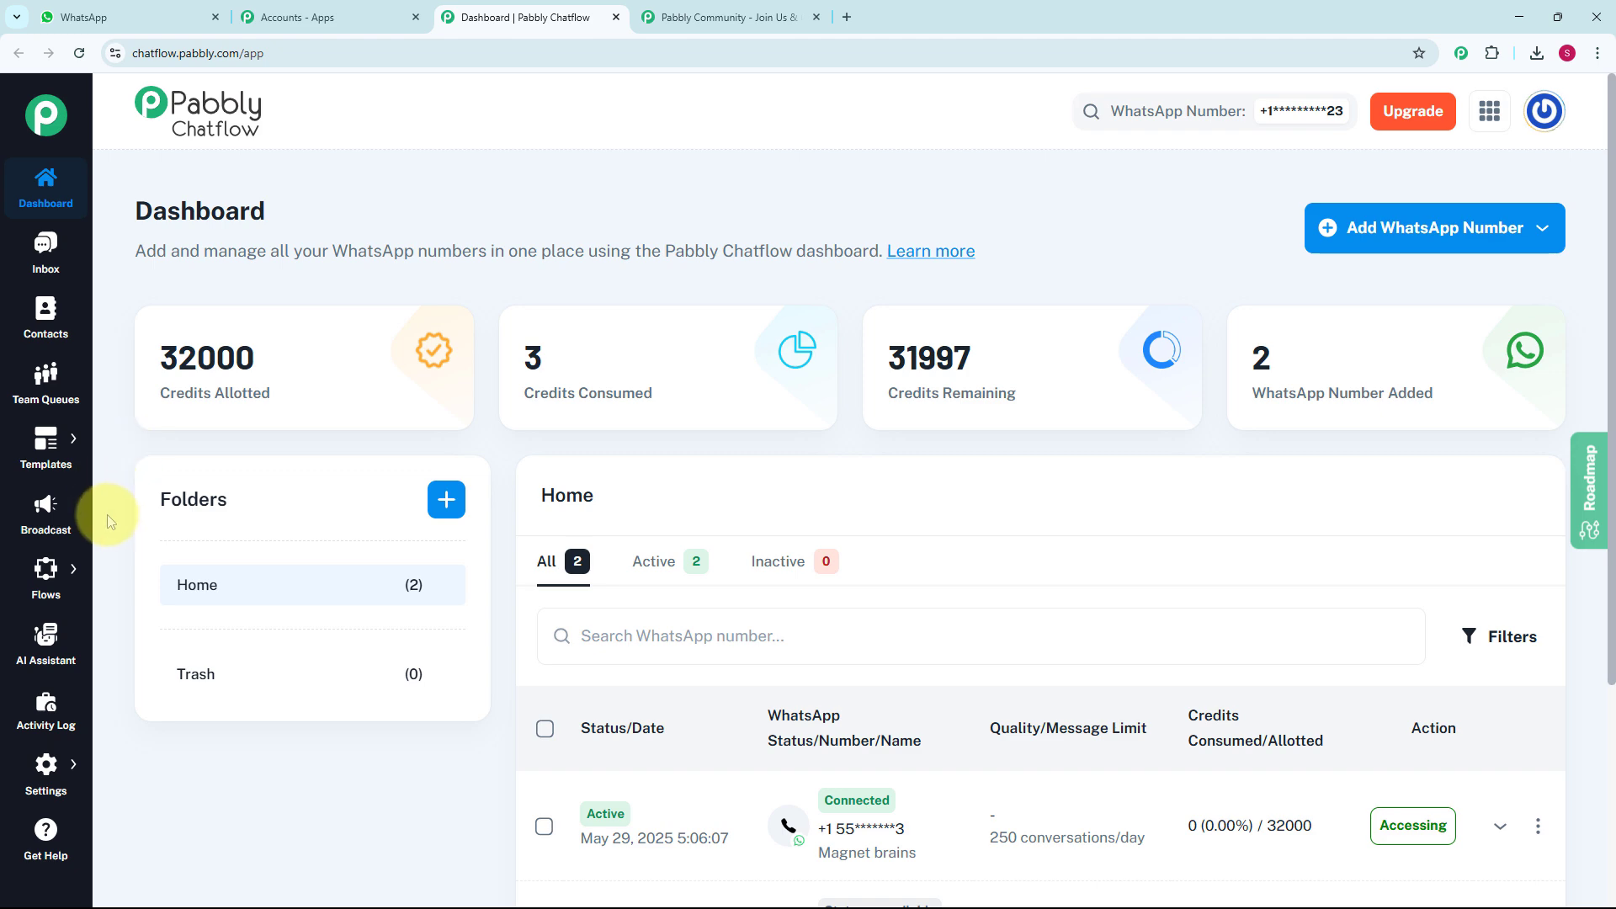
click(49, 515)
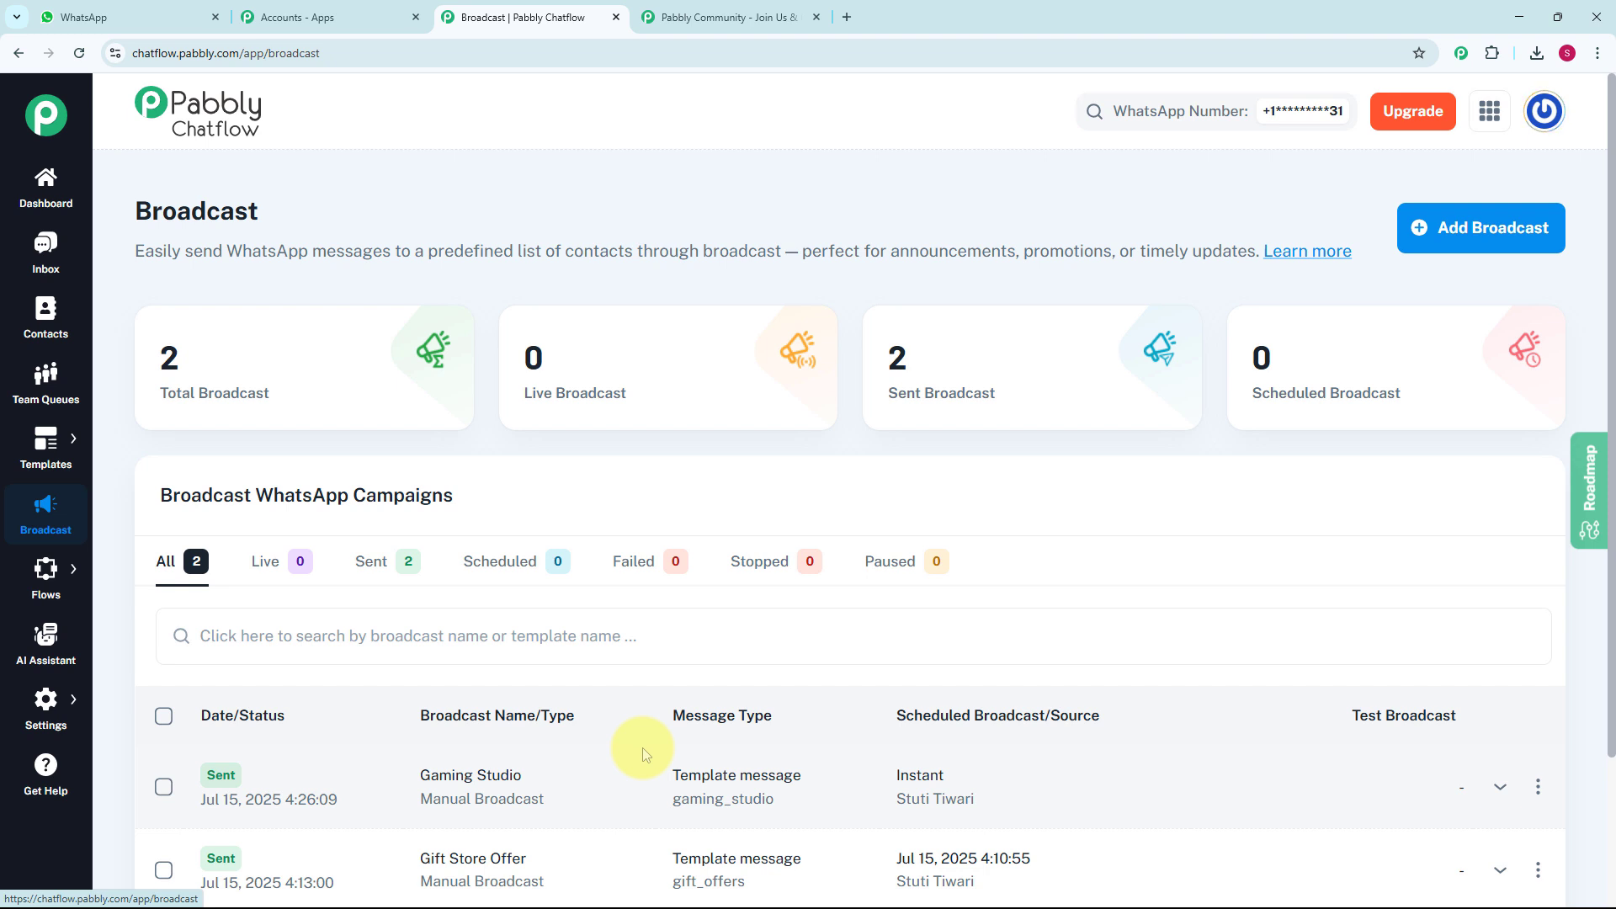
click(1530, 227)
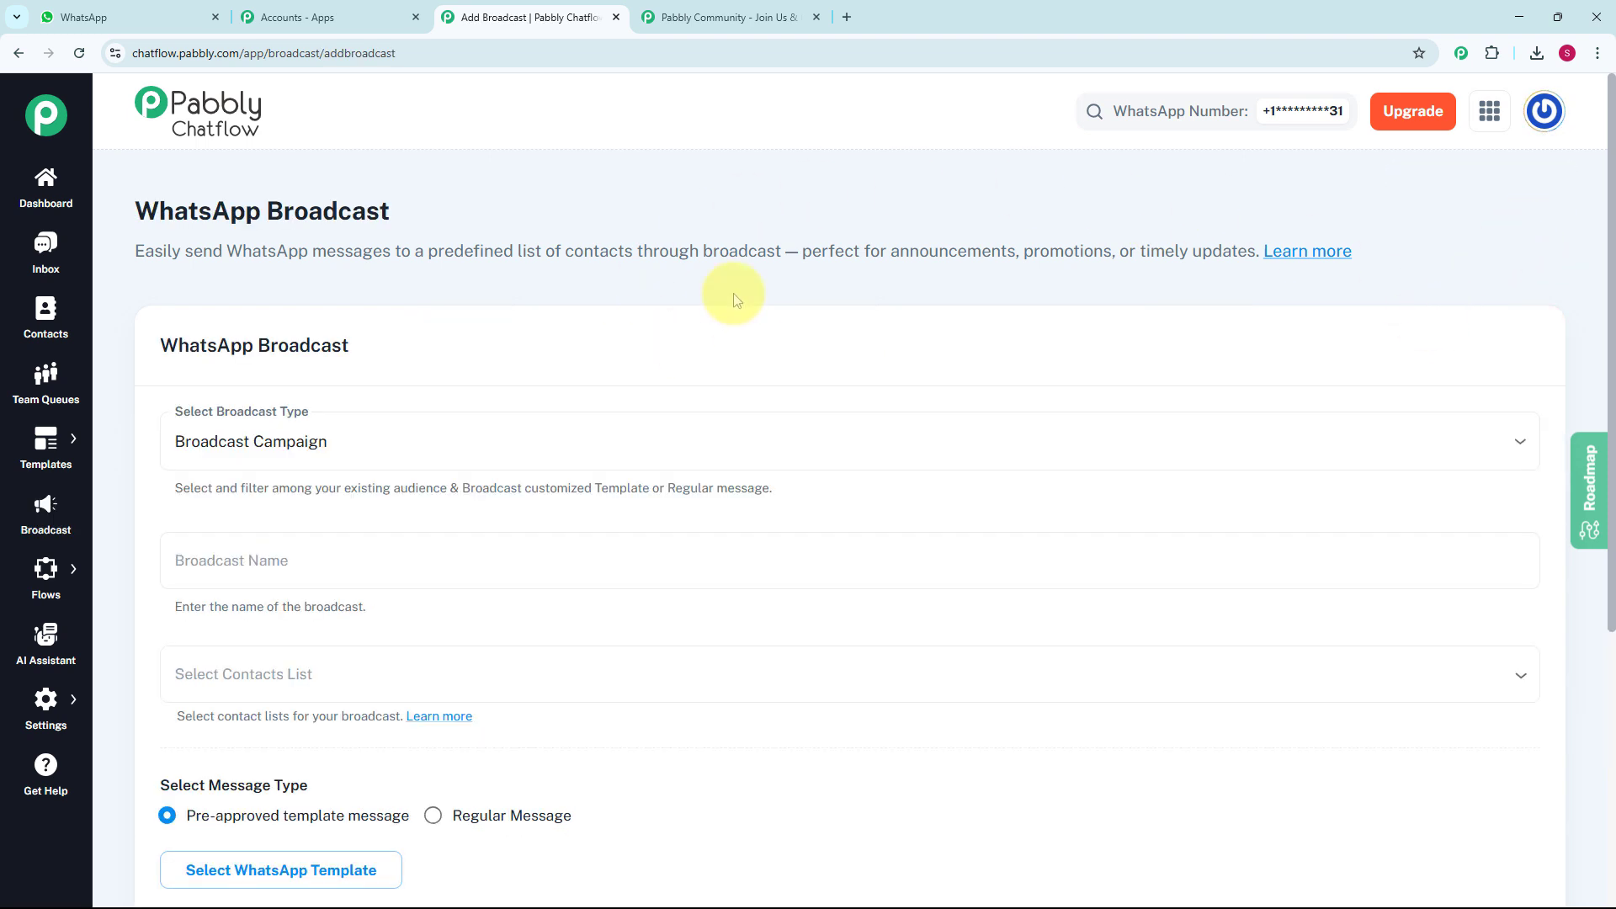
- Keep Broadcast Campaign as the broadcast type and name the broadcast Online Gaming Studio
scroll(737, 300, down, 1)
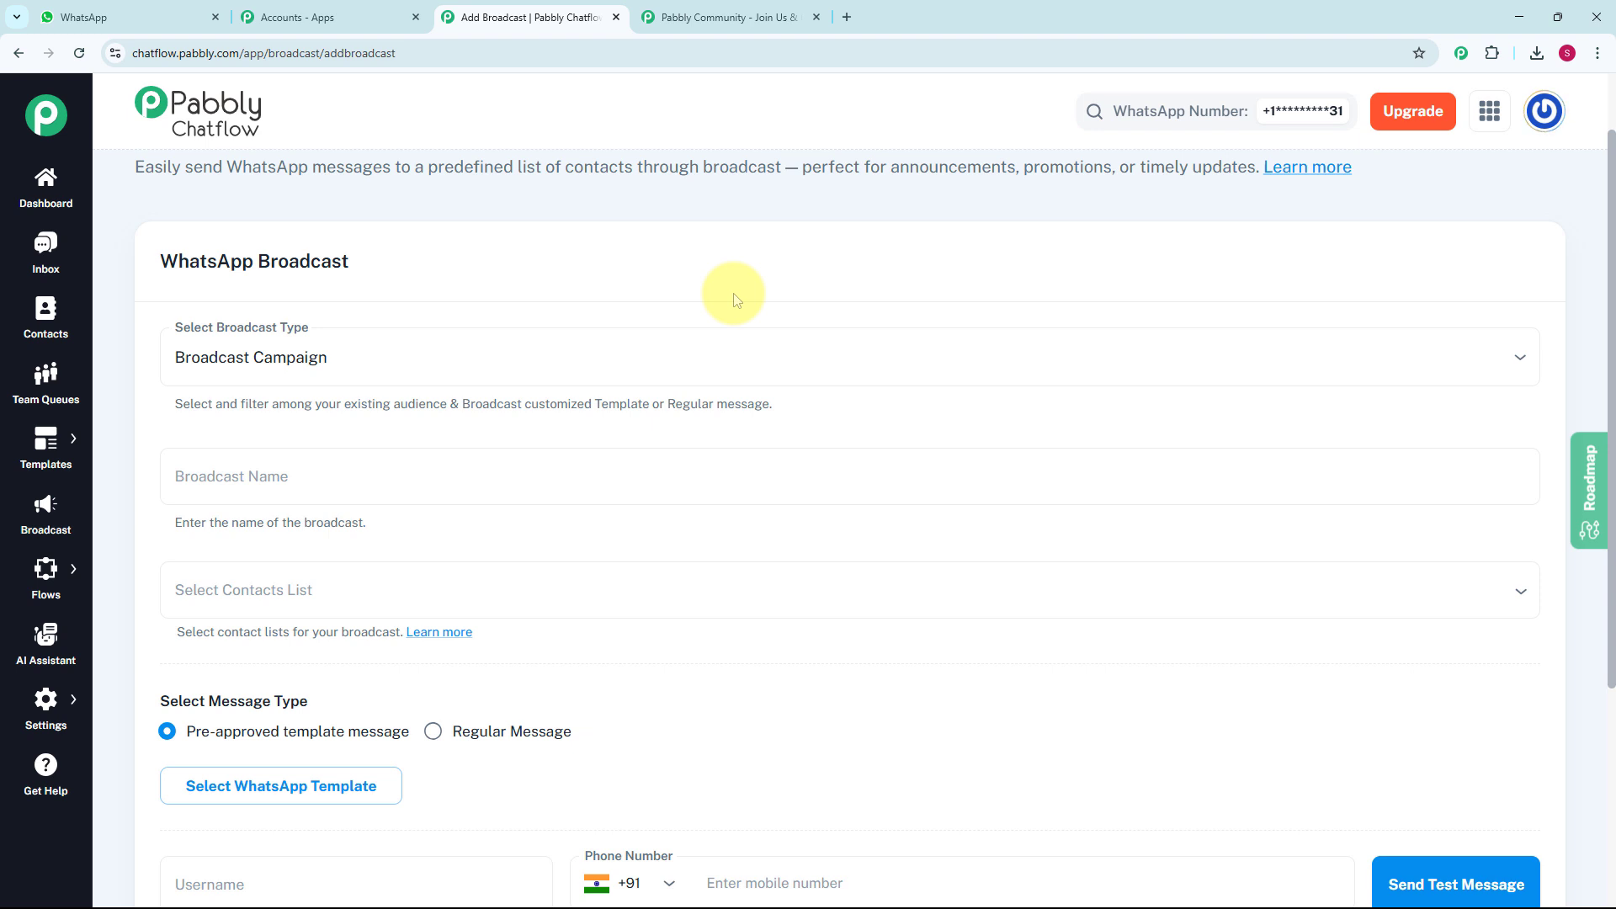
scroll(735, 299, down, 1)
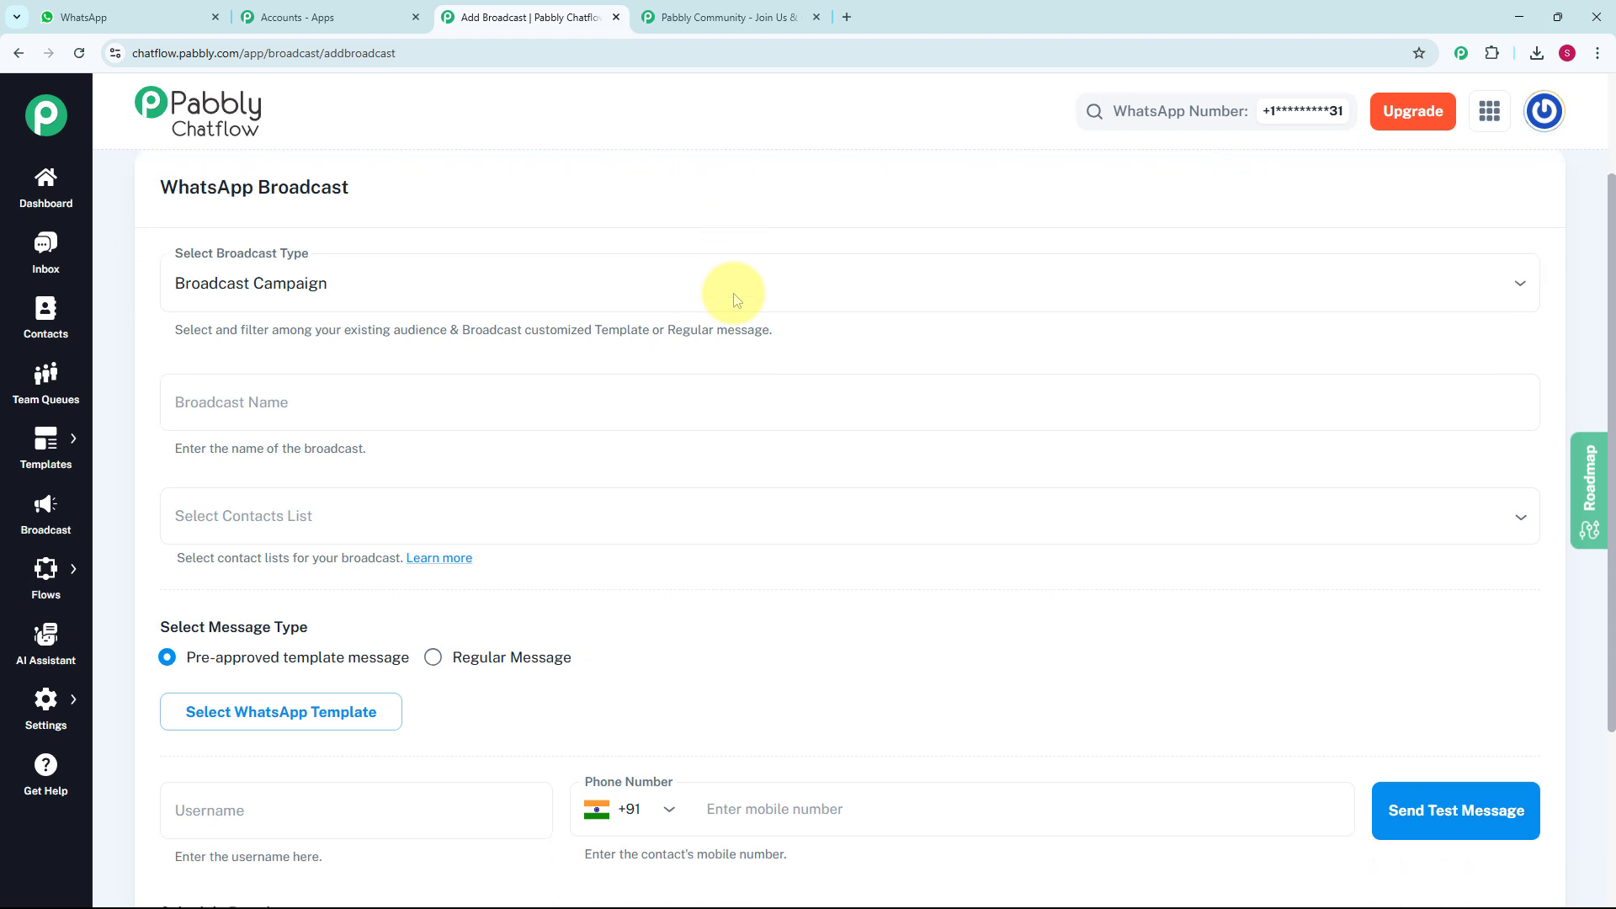
click(425, 278)
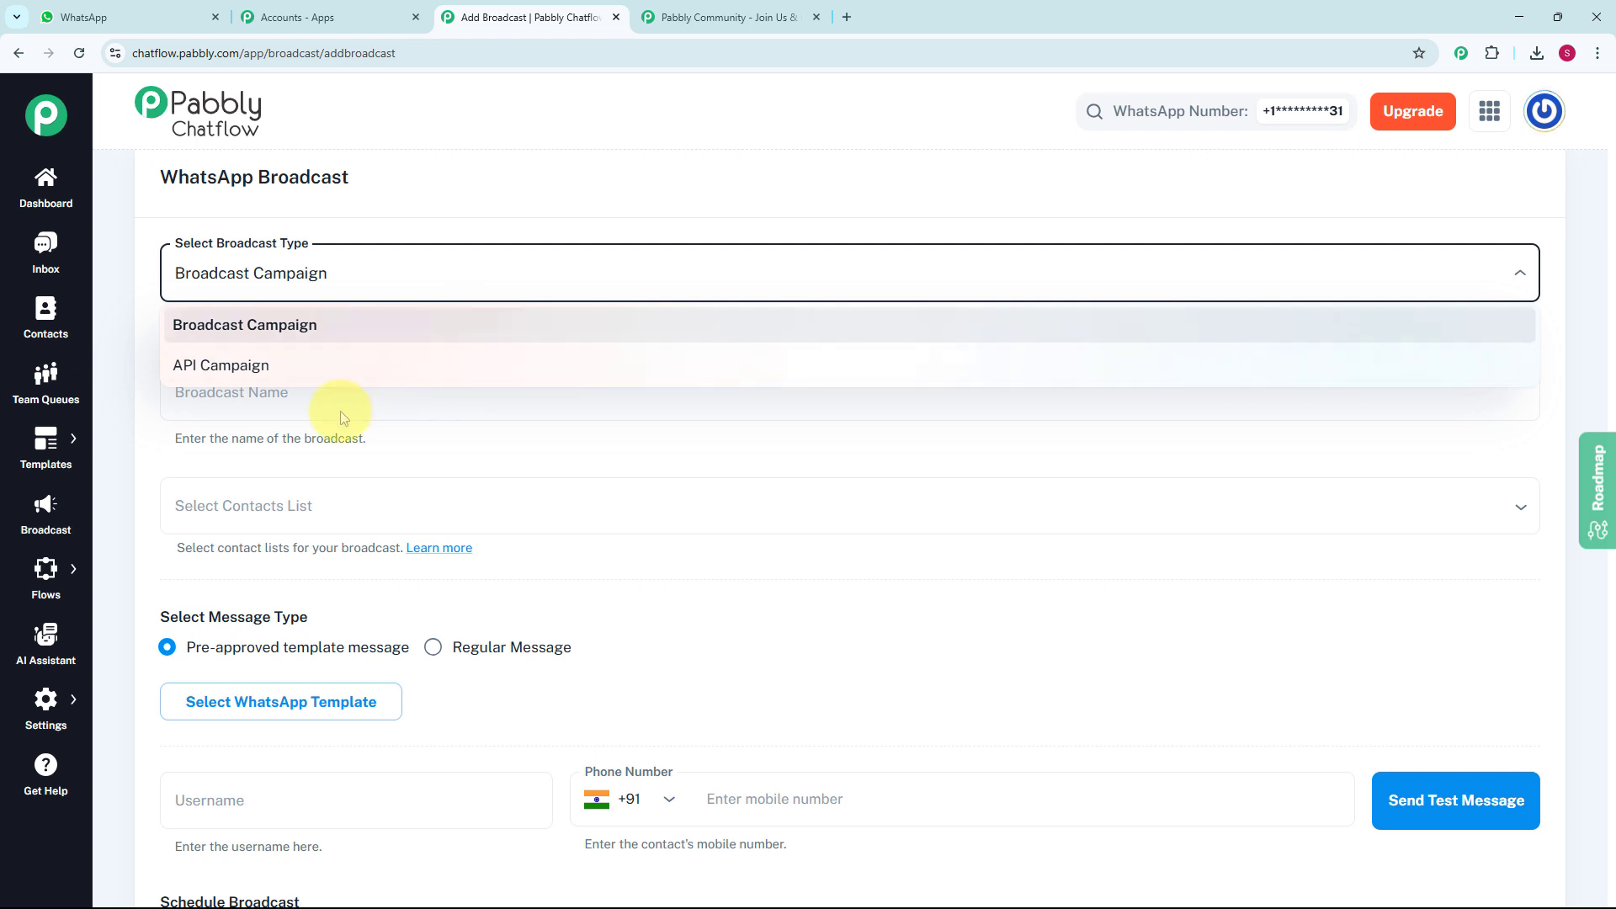
click(128, 416)
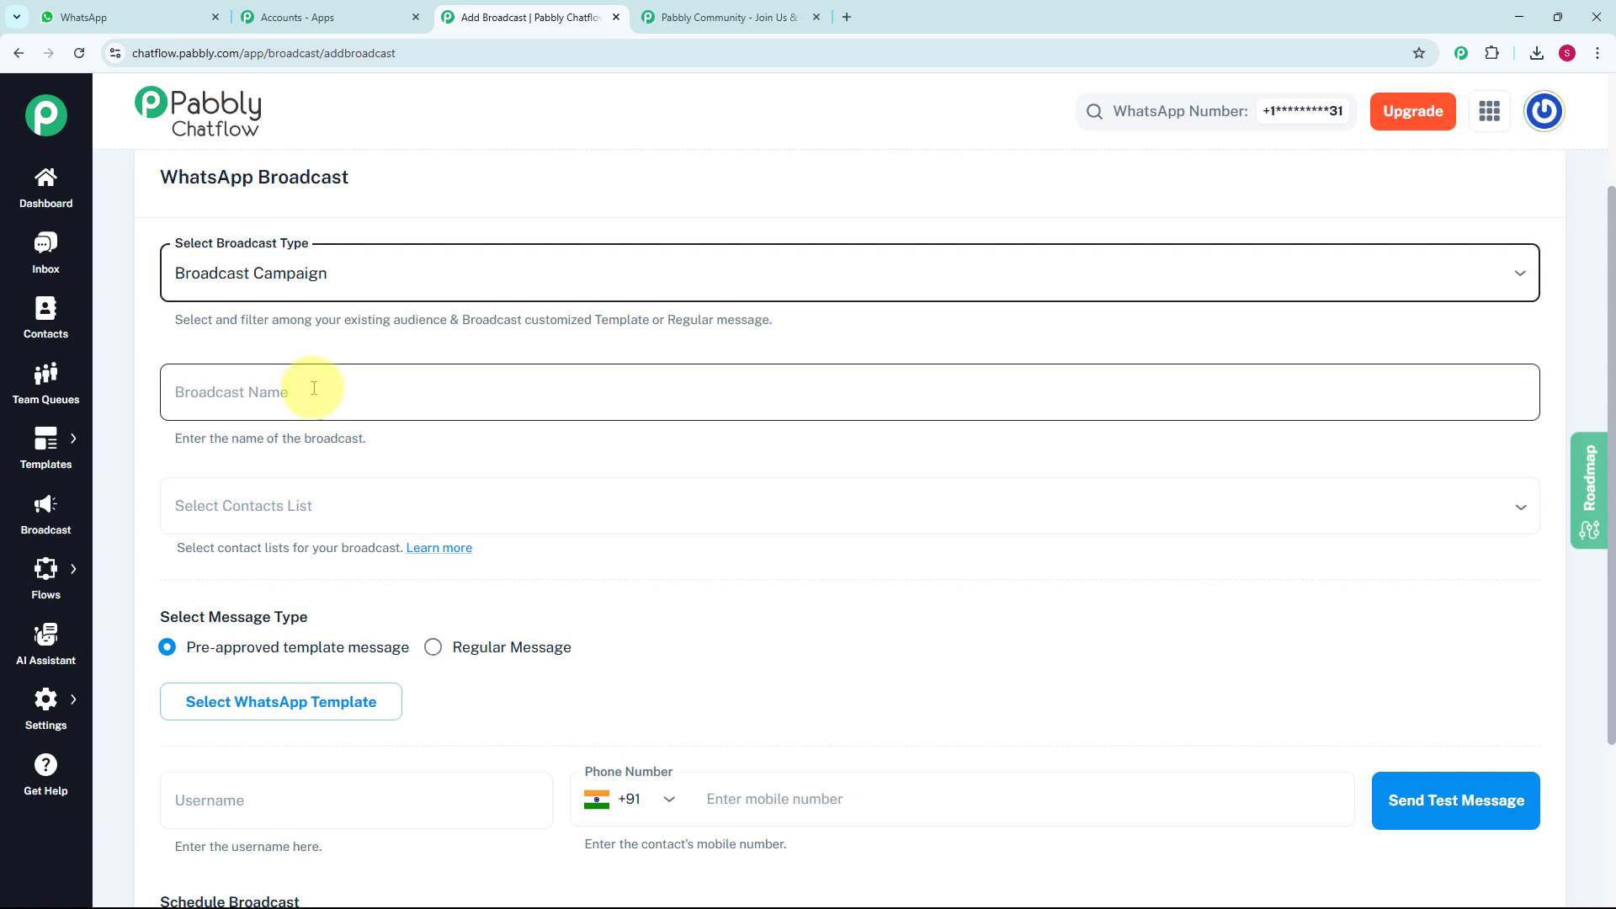
click(314, 388)
text(Online Gaming Studio)
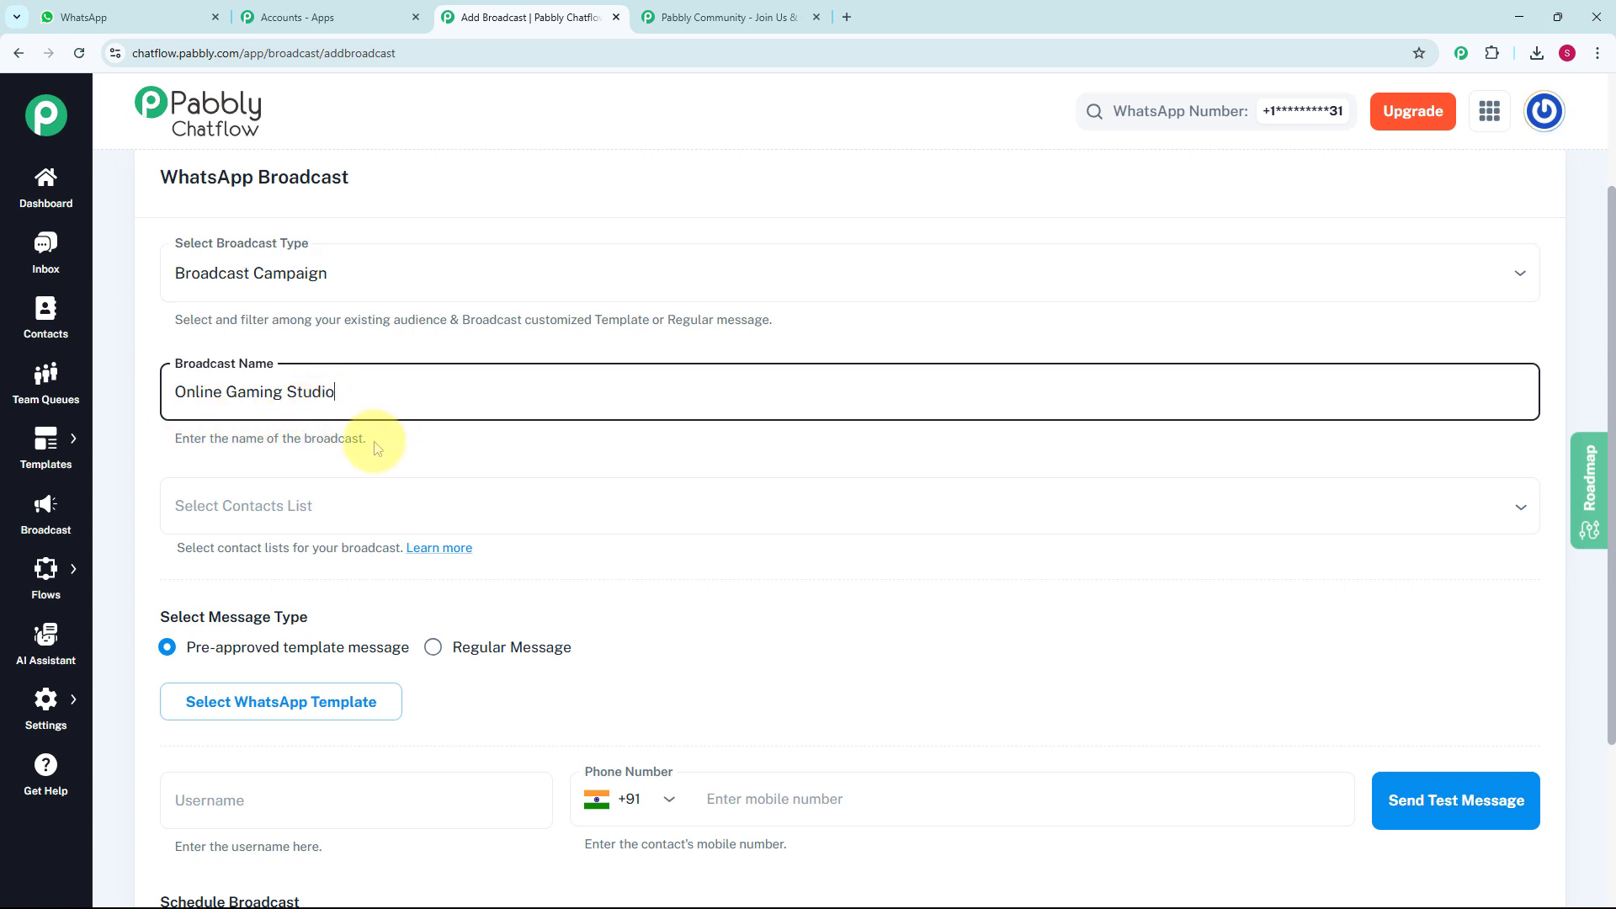
- View the contact lists available for the broadcast without choosing one
scroll(377, 438, down, 2)
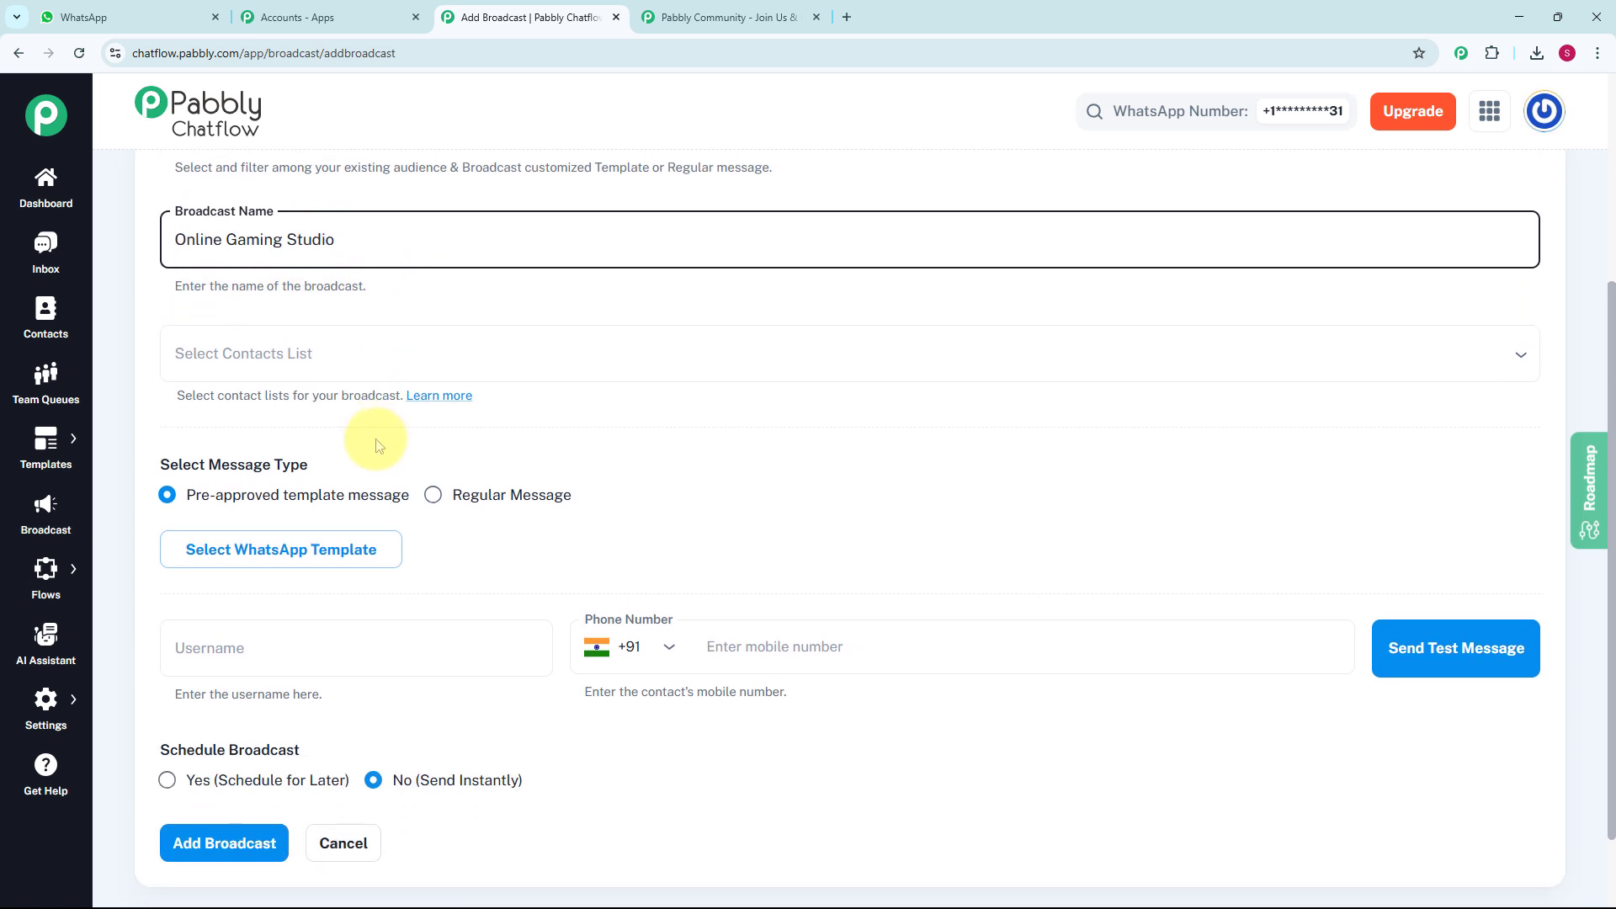
click(312, 355)
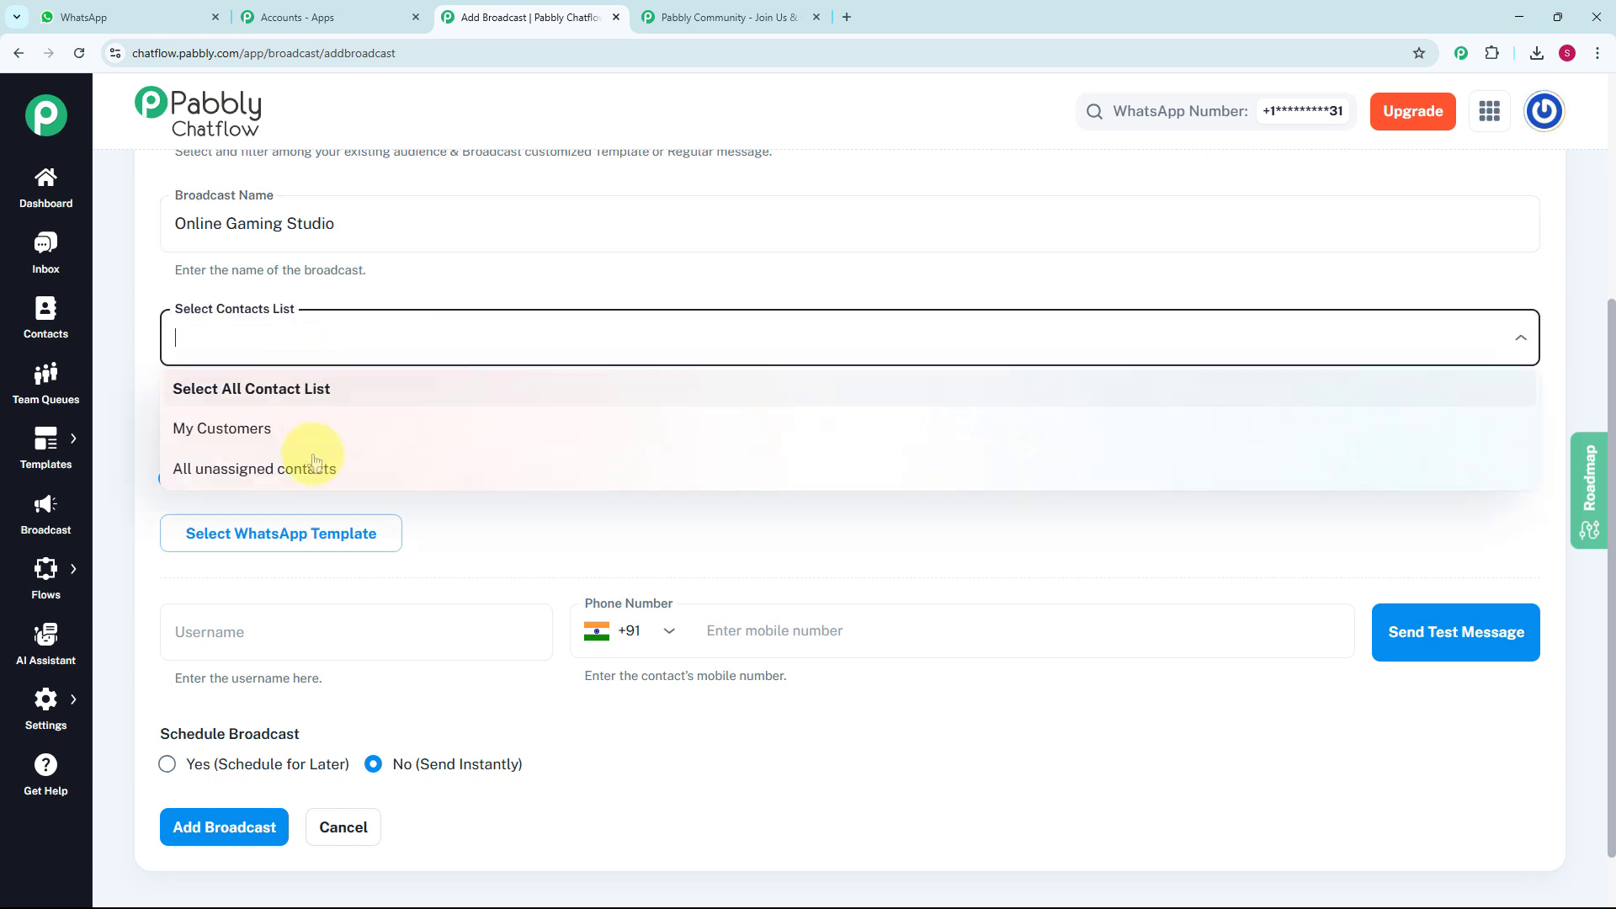
click(329, 331)
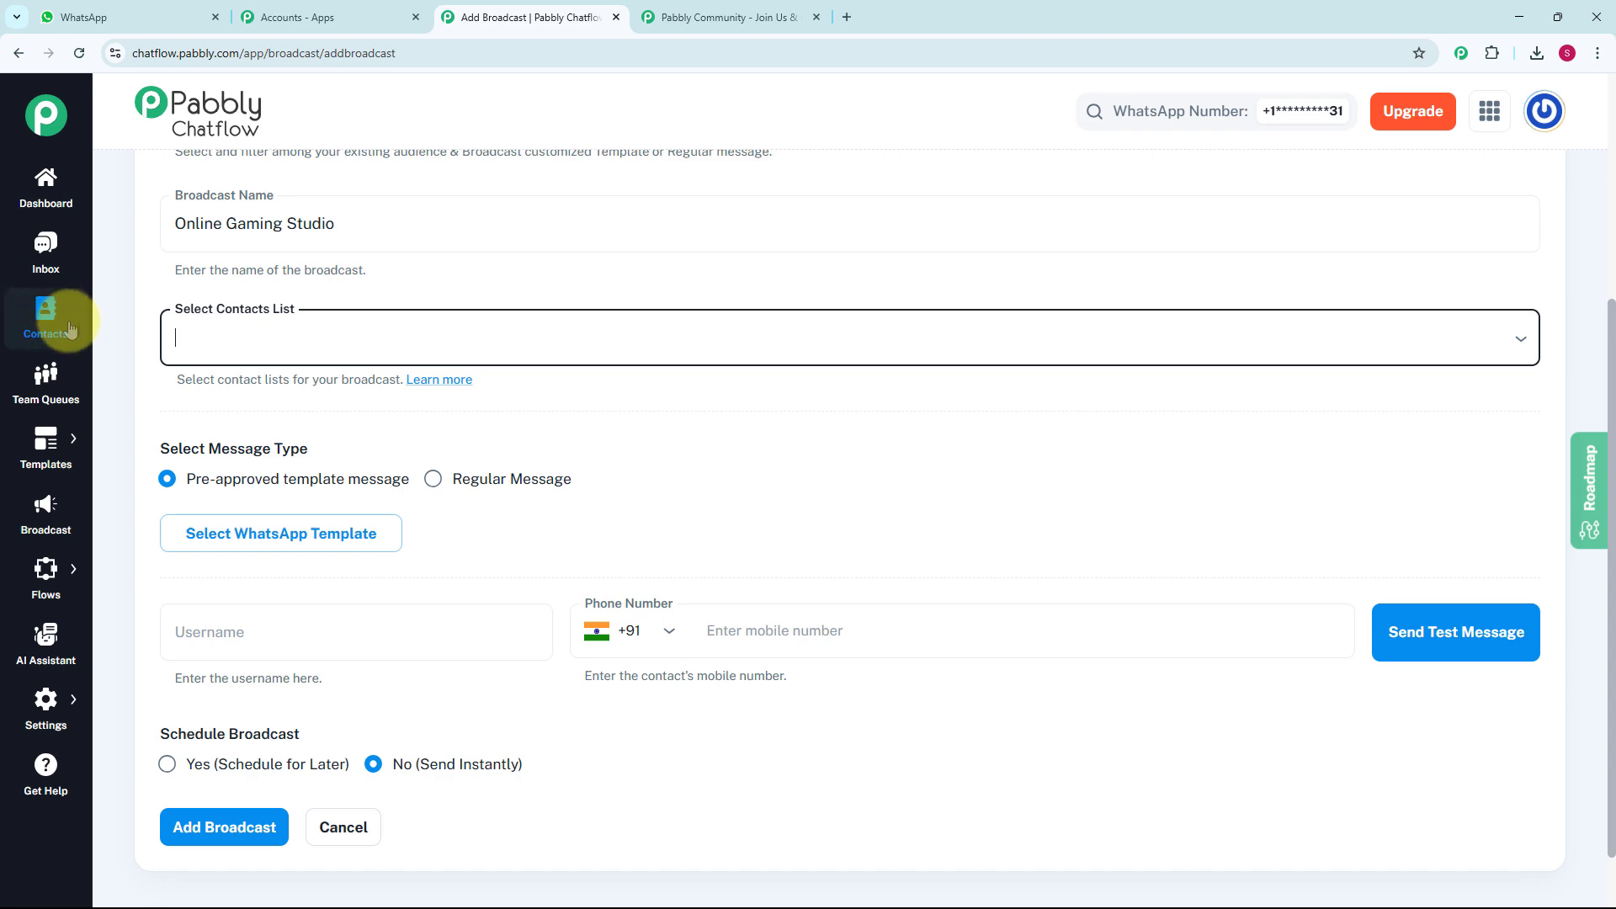
- Open the Contacts page in a separate browser tab and review the existing contacts and contact lists
click(119, 328)
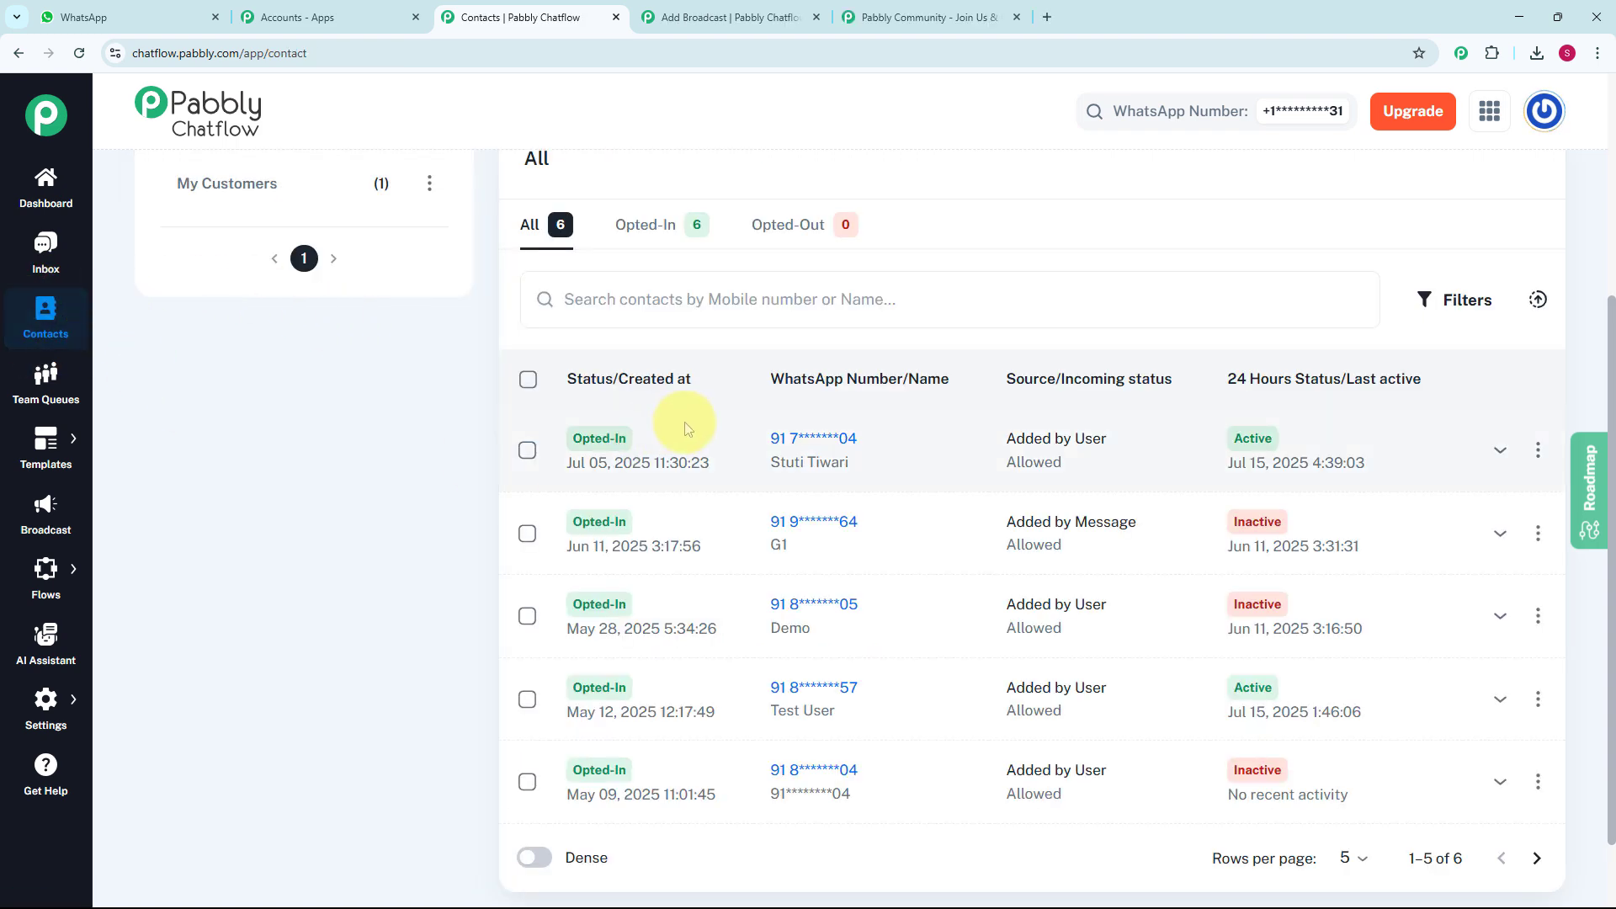
scroll(773, 444, up, 1)
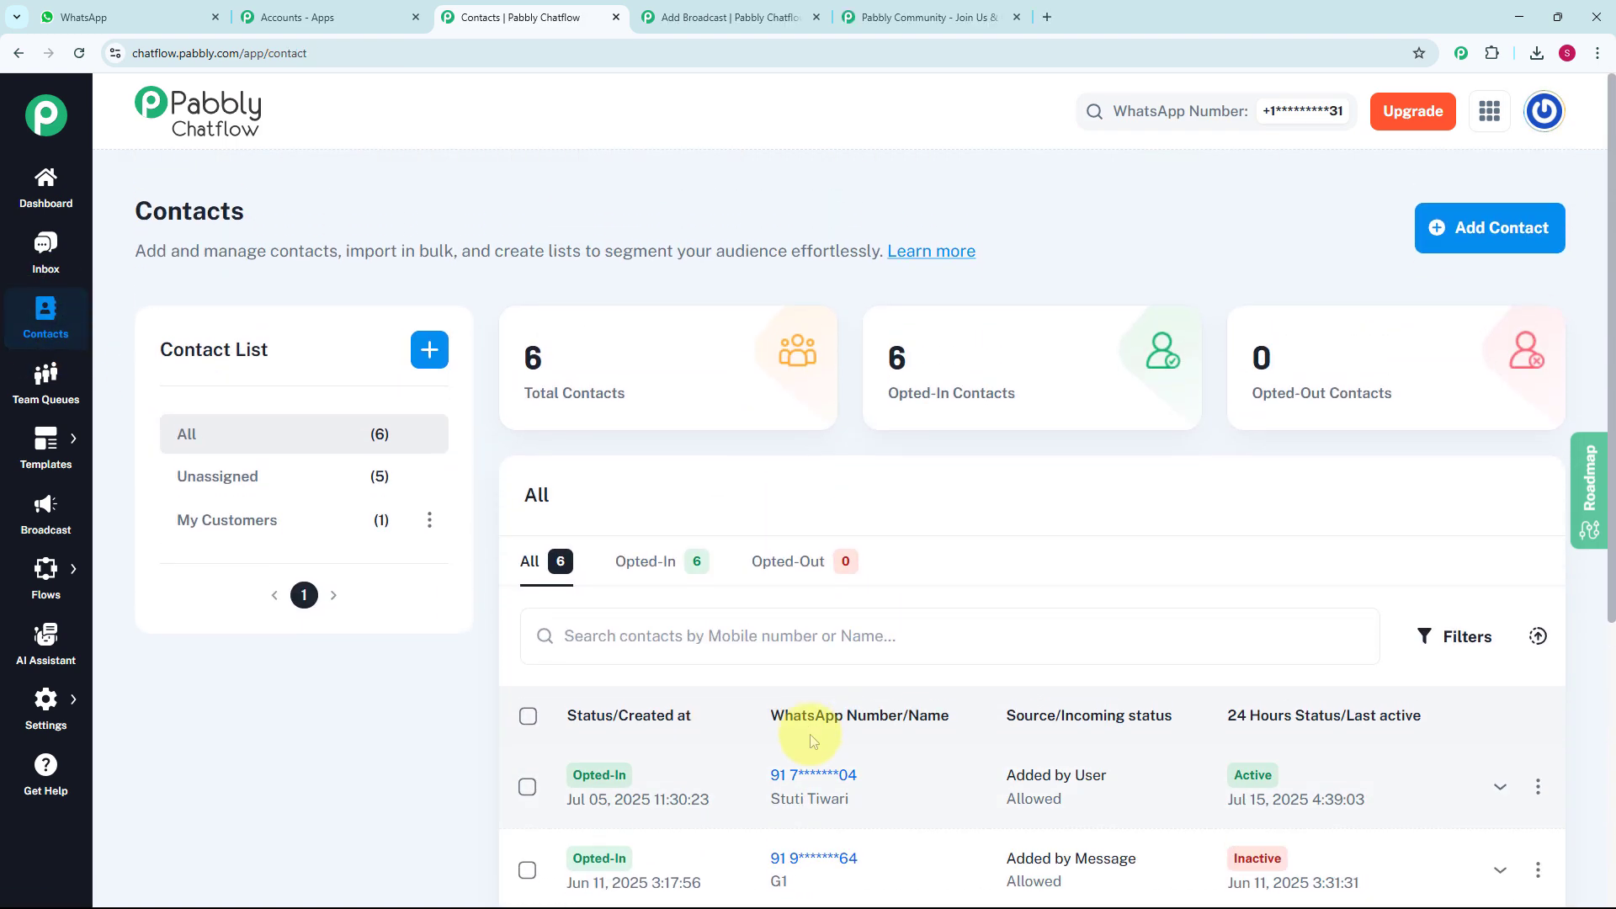
scroll(811, 723, down, 3)
scroll(806, 724, up, 3)
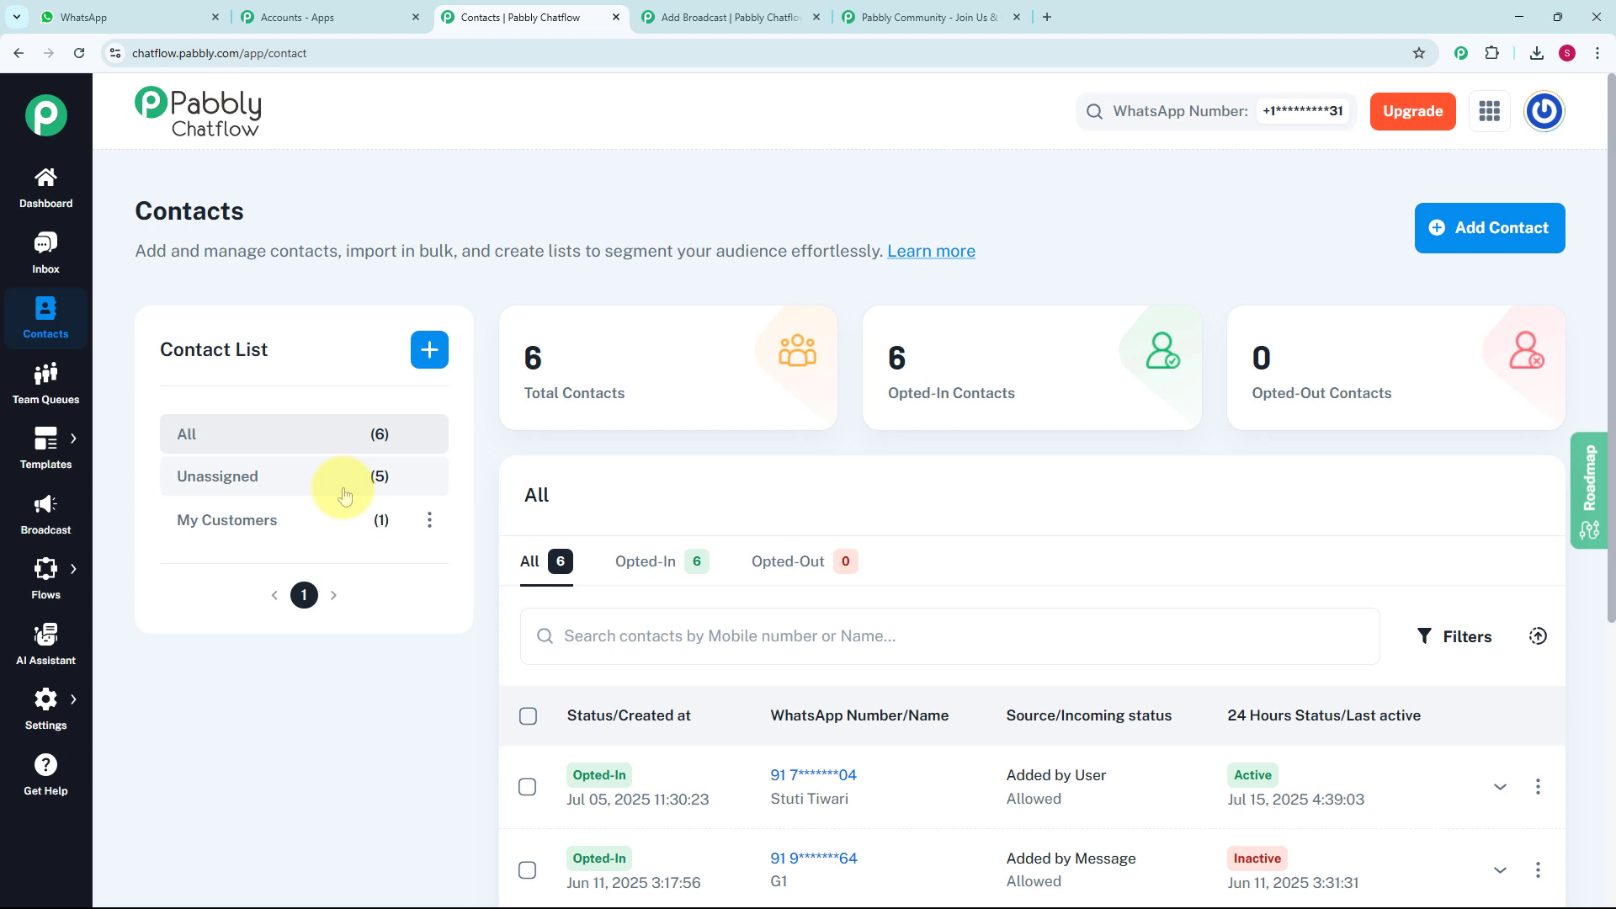
- Try to add a contact list named My Customers with the tag My Customers, keeping Opt In and Allowed as its statuses
click(430, 352)
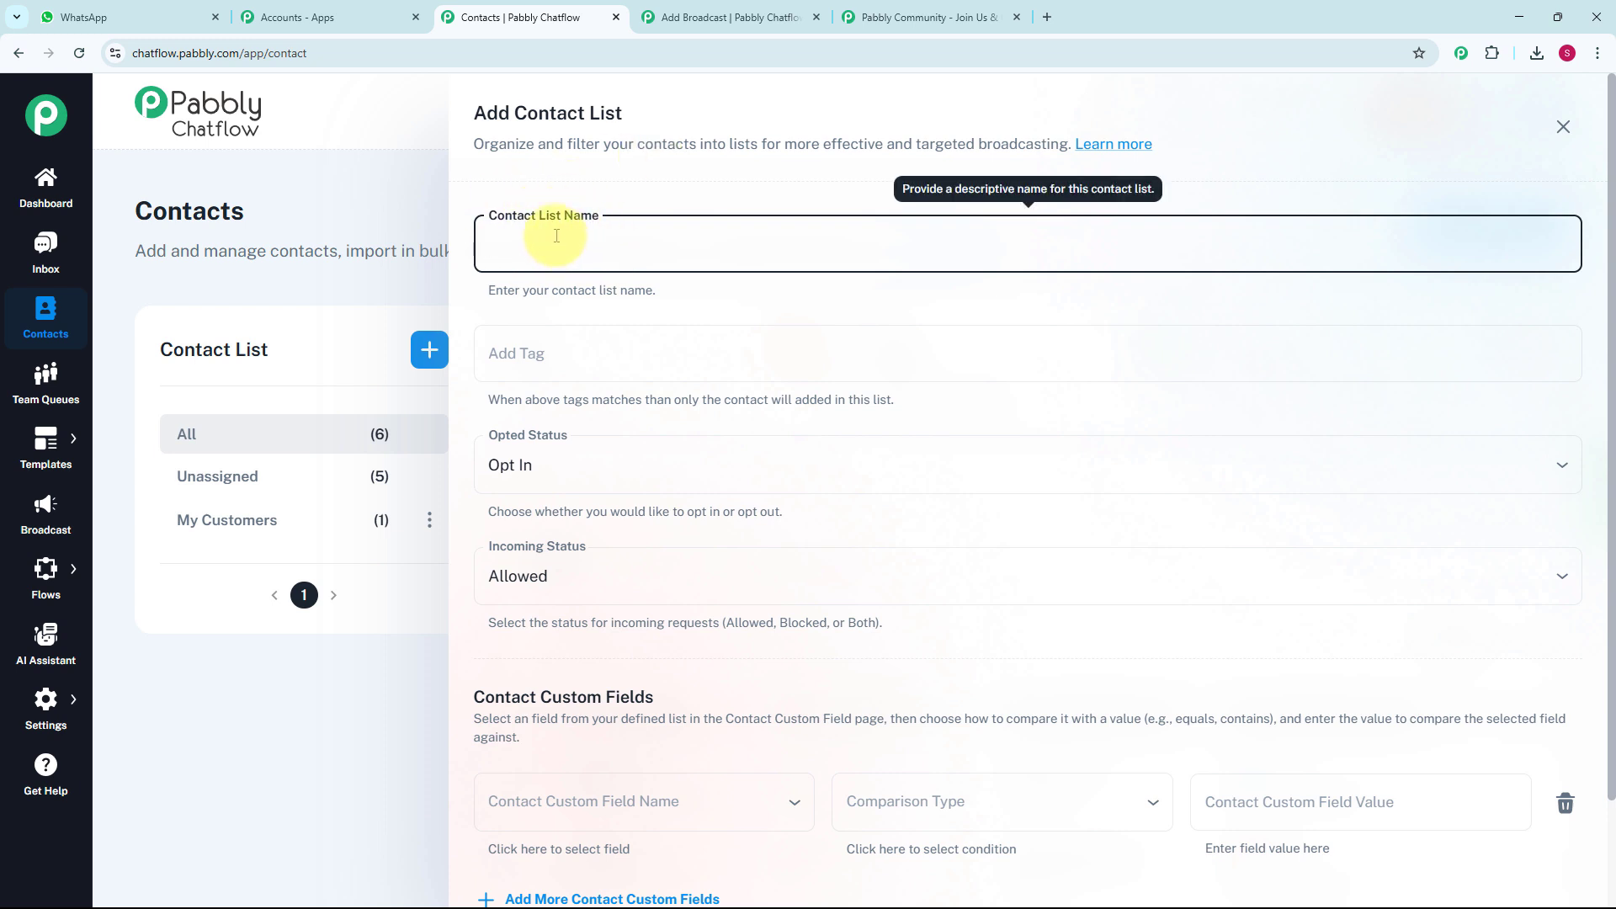
text(My Customers)
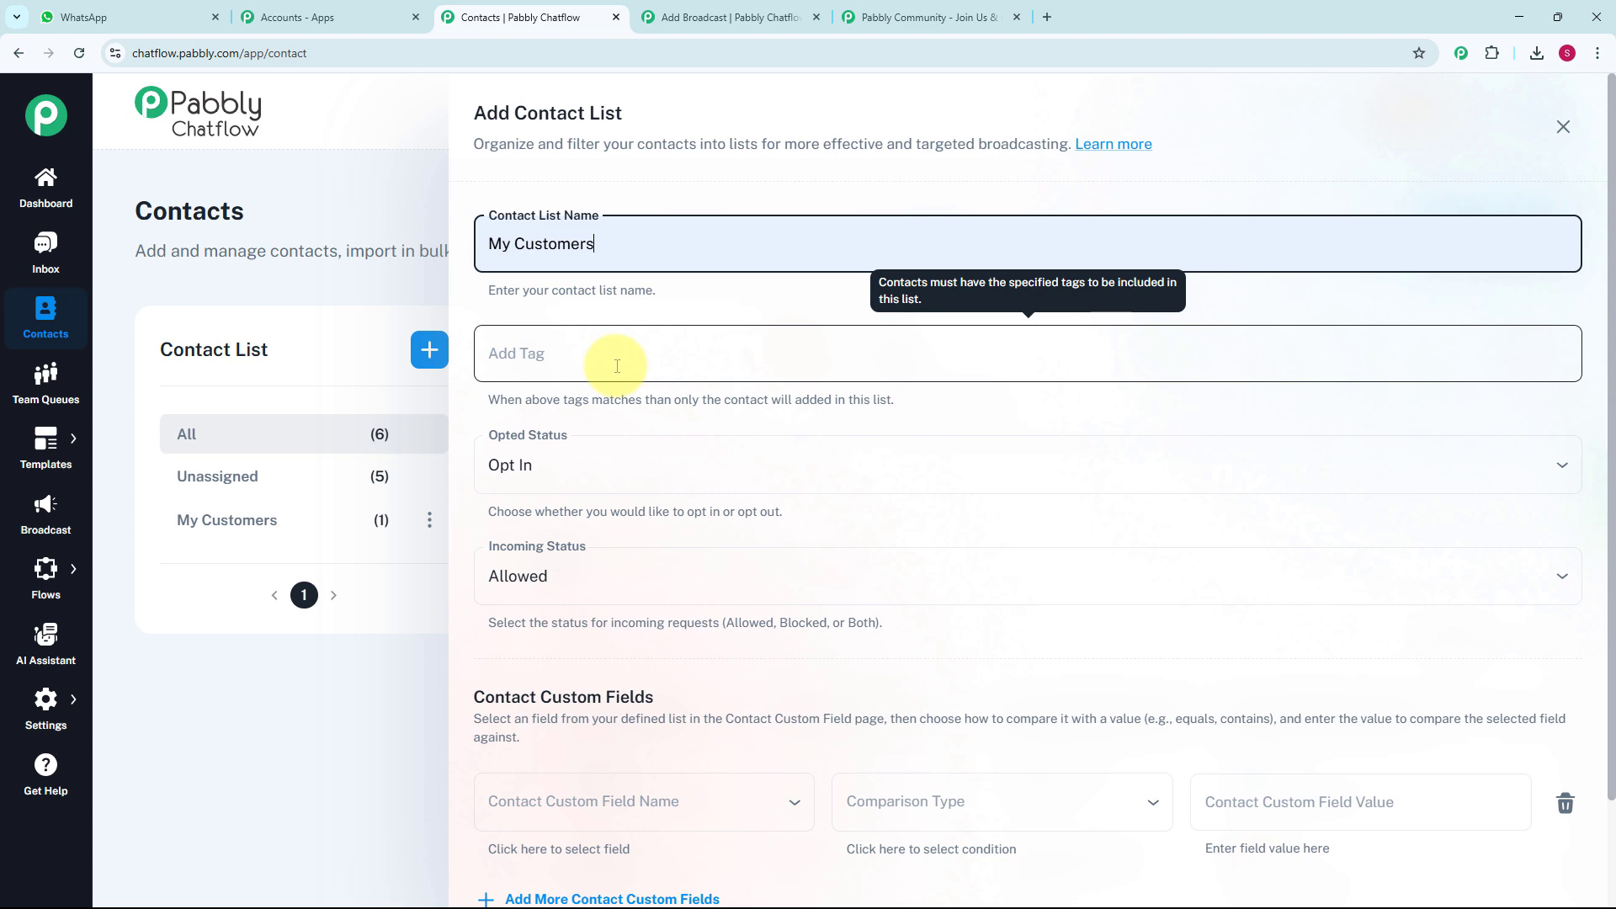
click(74, 704)
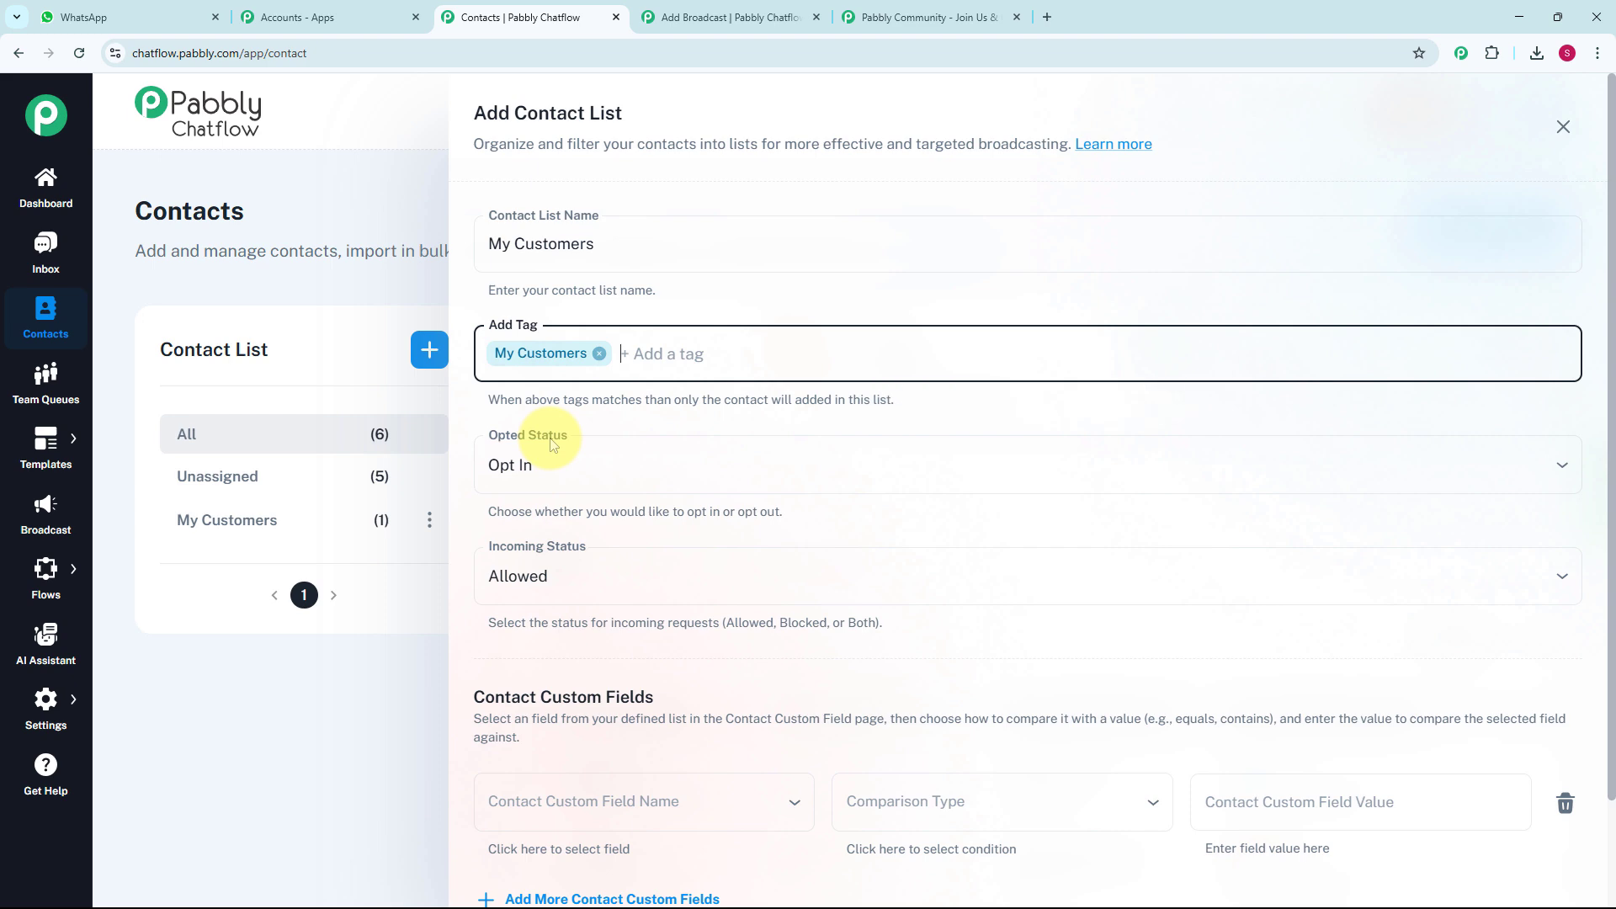
scroll(543, 489, down, 2)
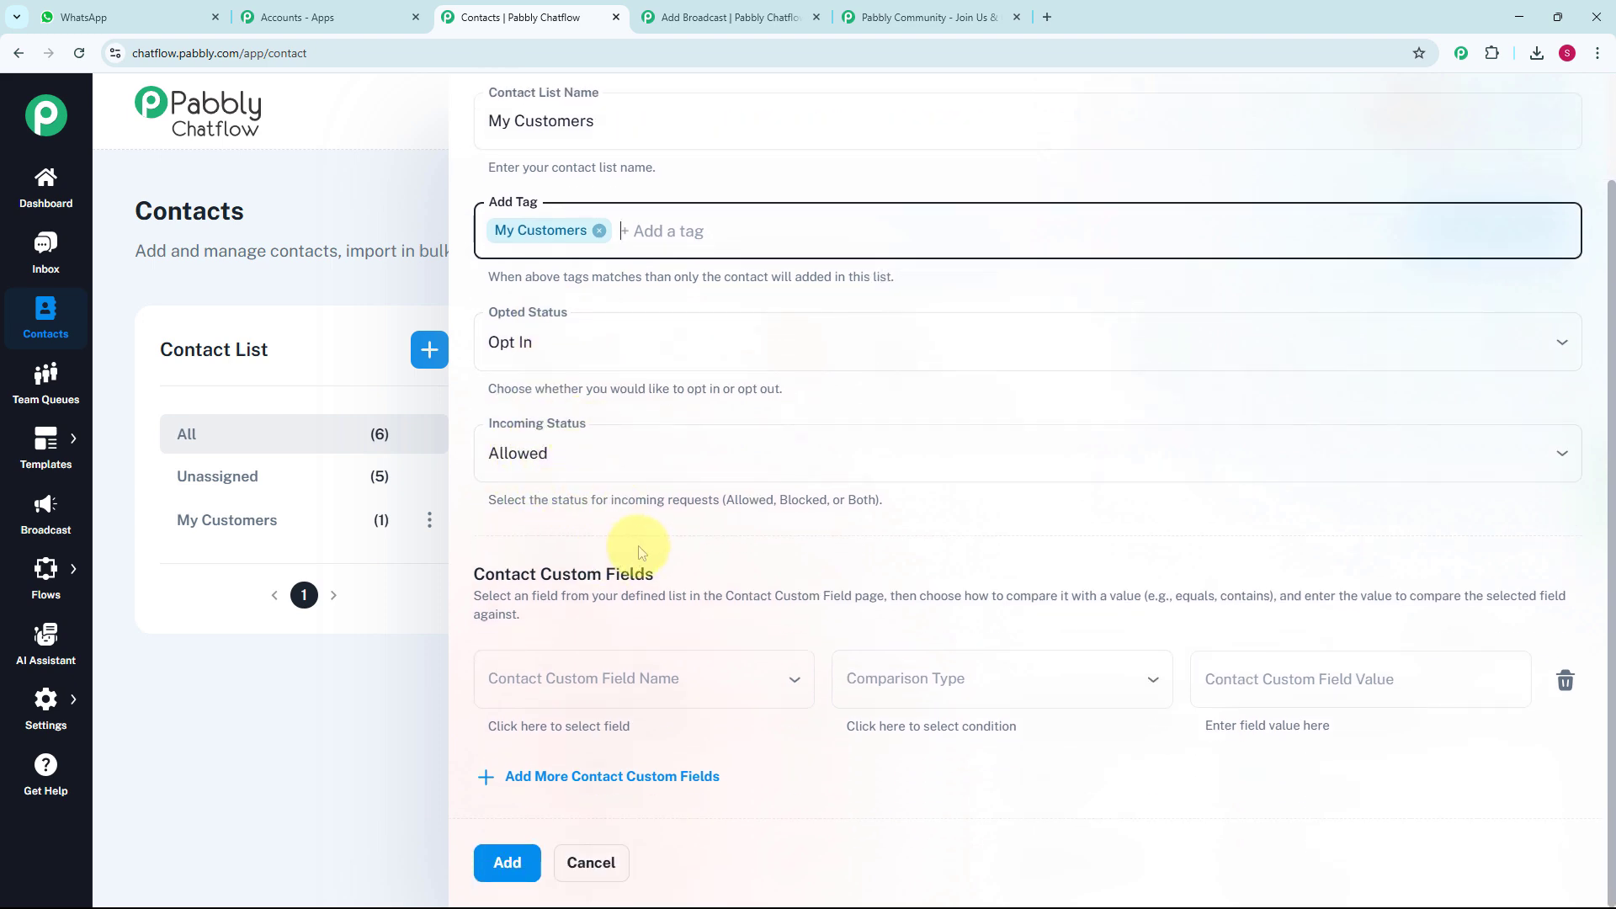
click(508, 865)
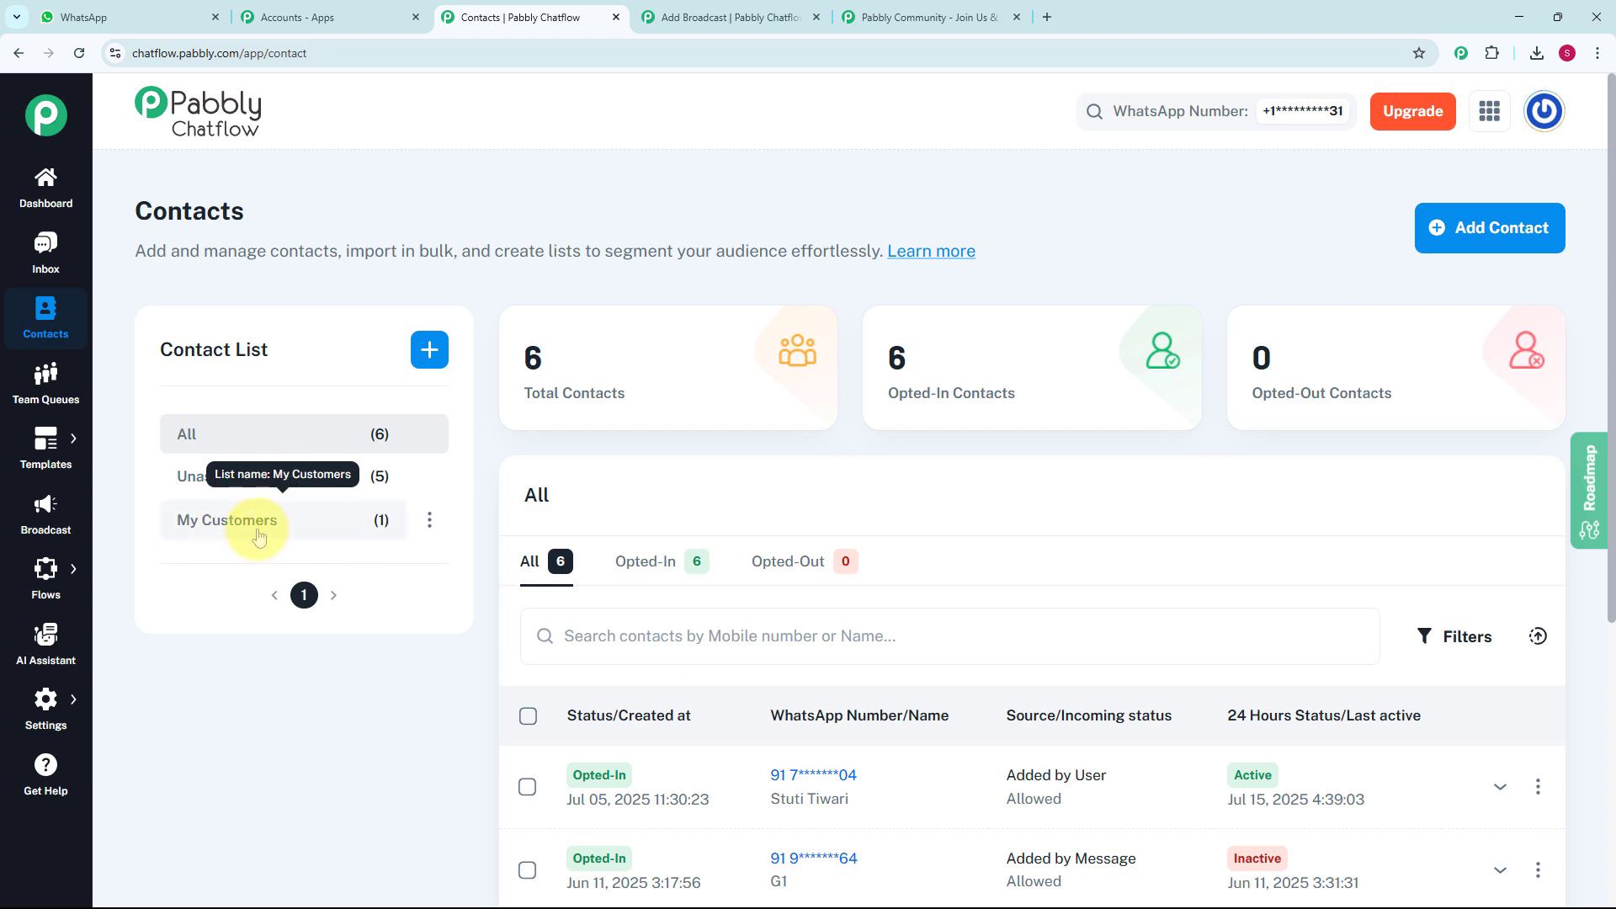
- Return to the Add Broadcast form and select My Customers as the broadcast's contact list
key(ctrl+Tab)
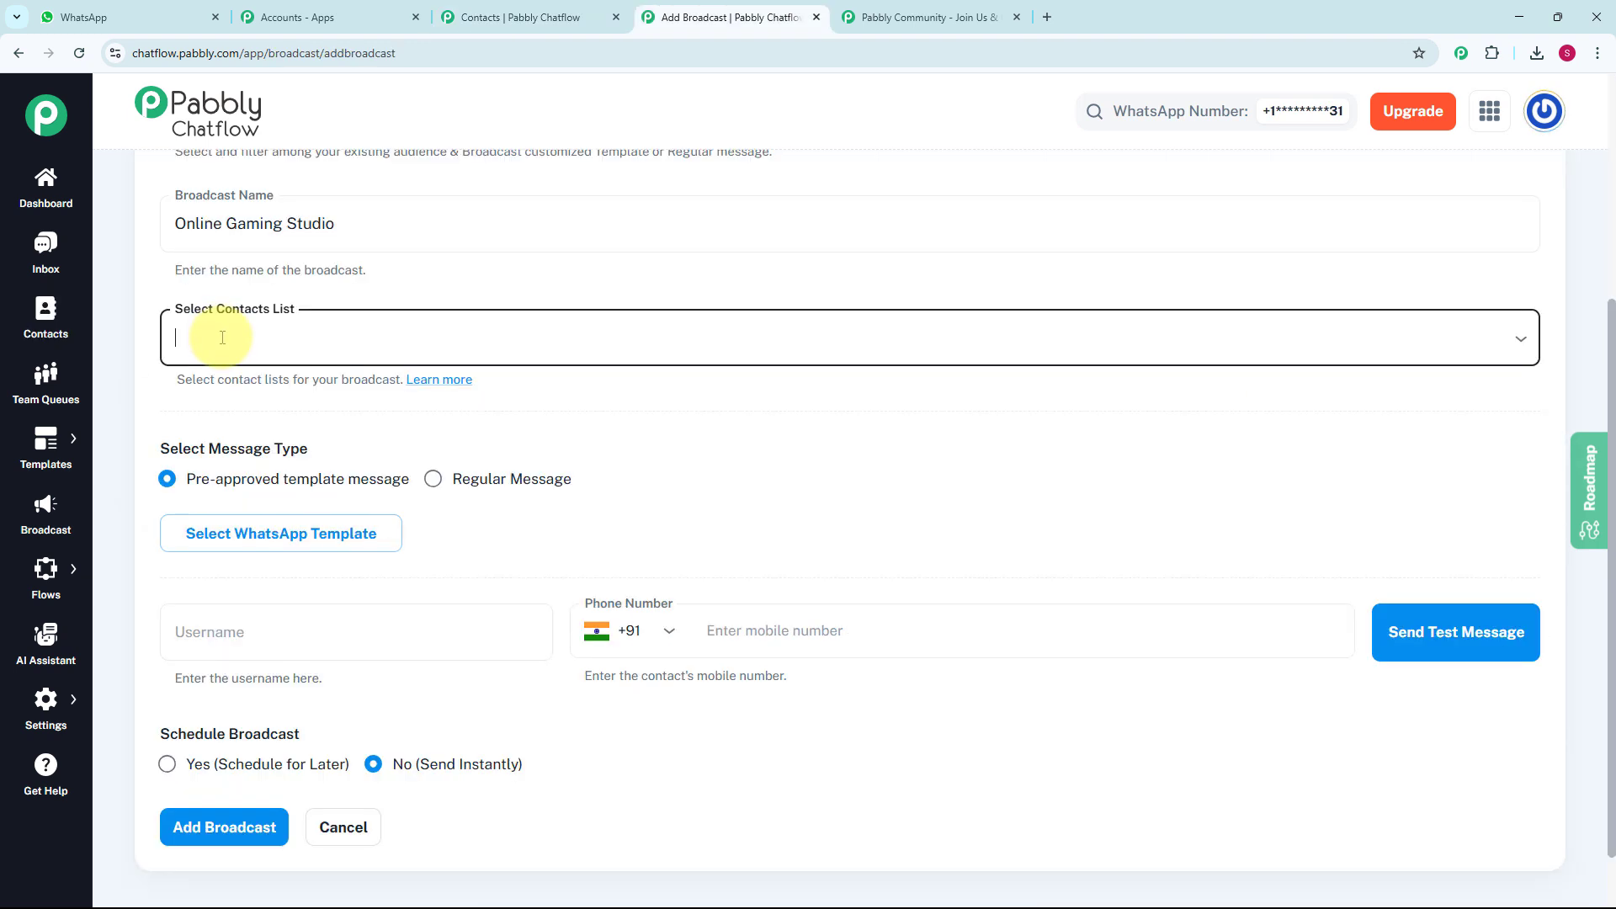
click(222, 338)
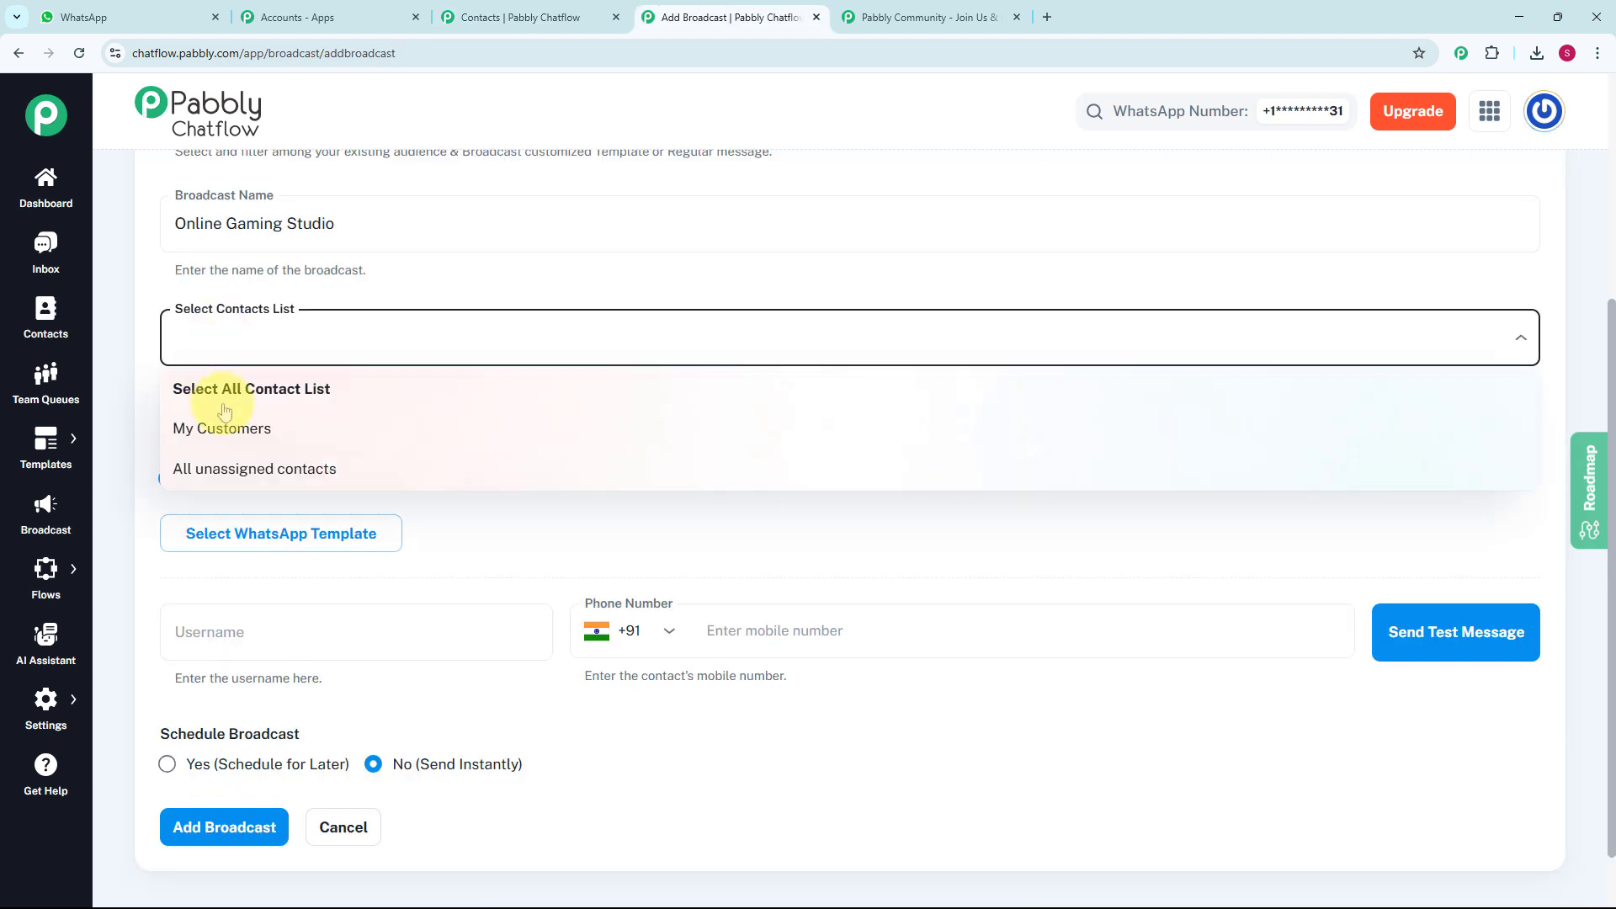
click(257, 430)
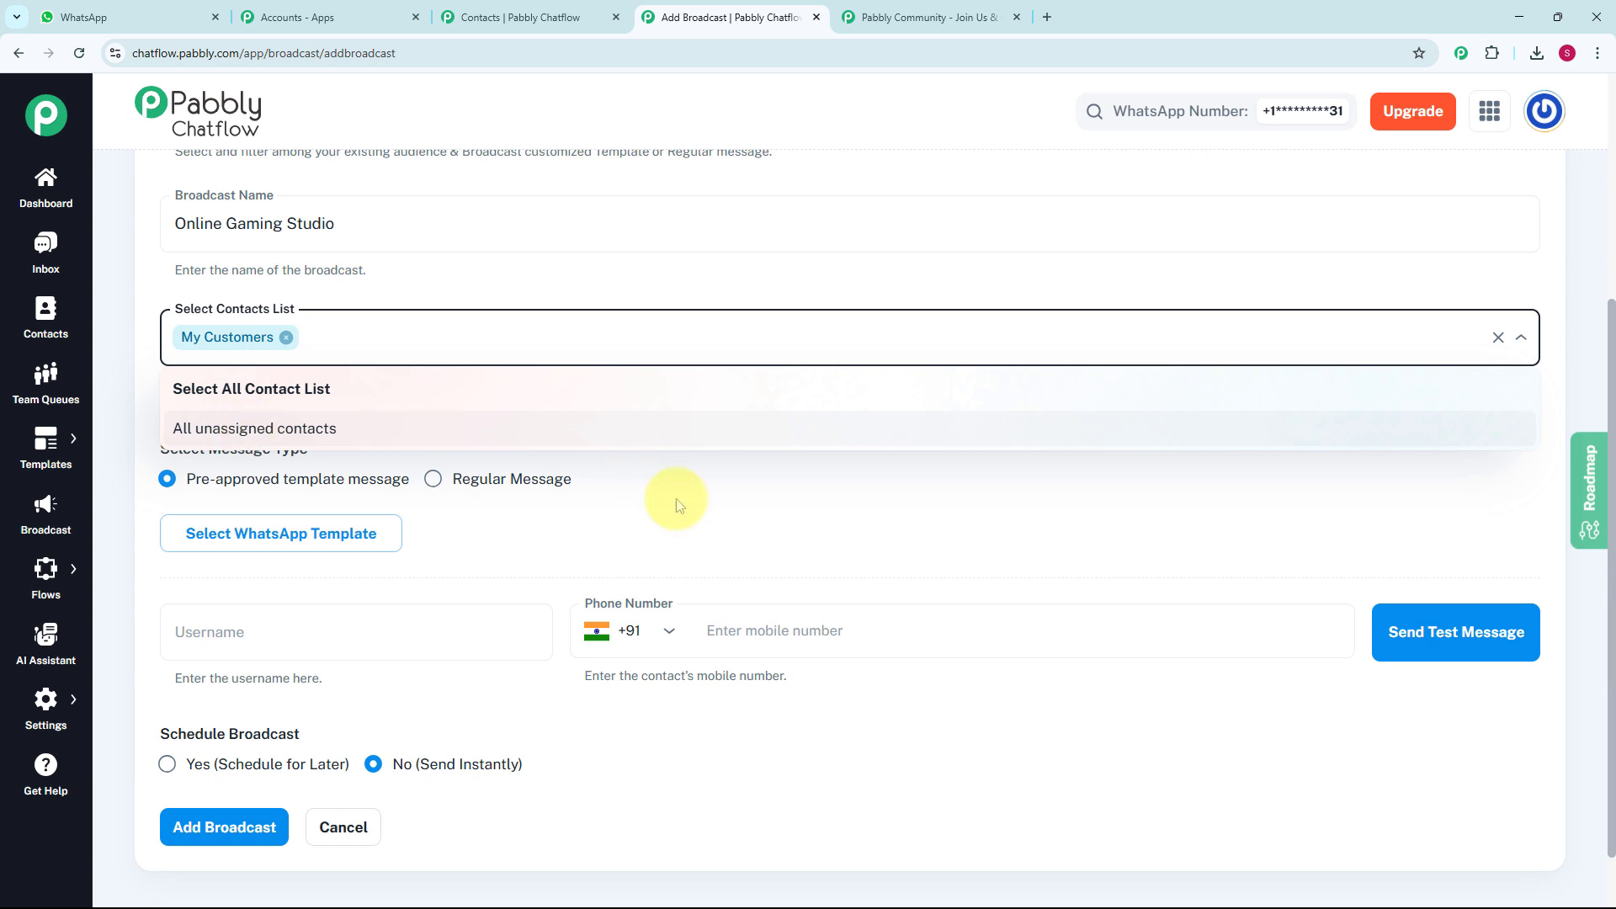
click(709, 528)
- Examine the Regular Message options and set the message type back to Pre-approved template message
scroll(708, 528, down, 1)
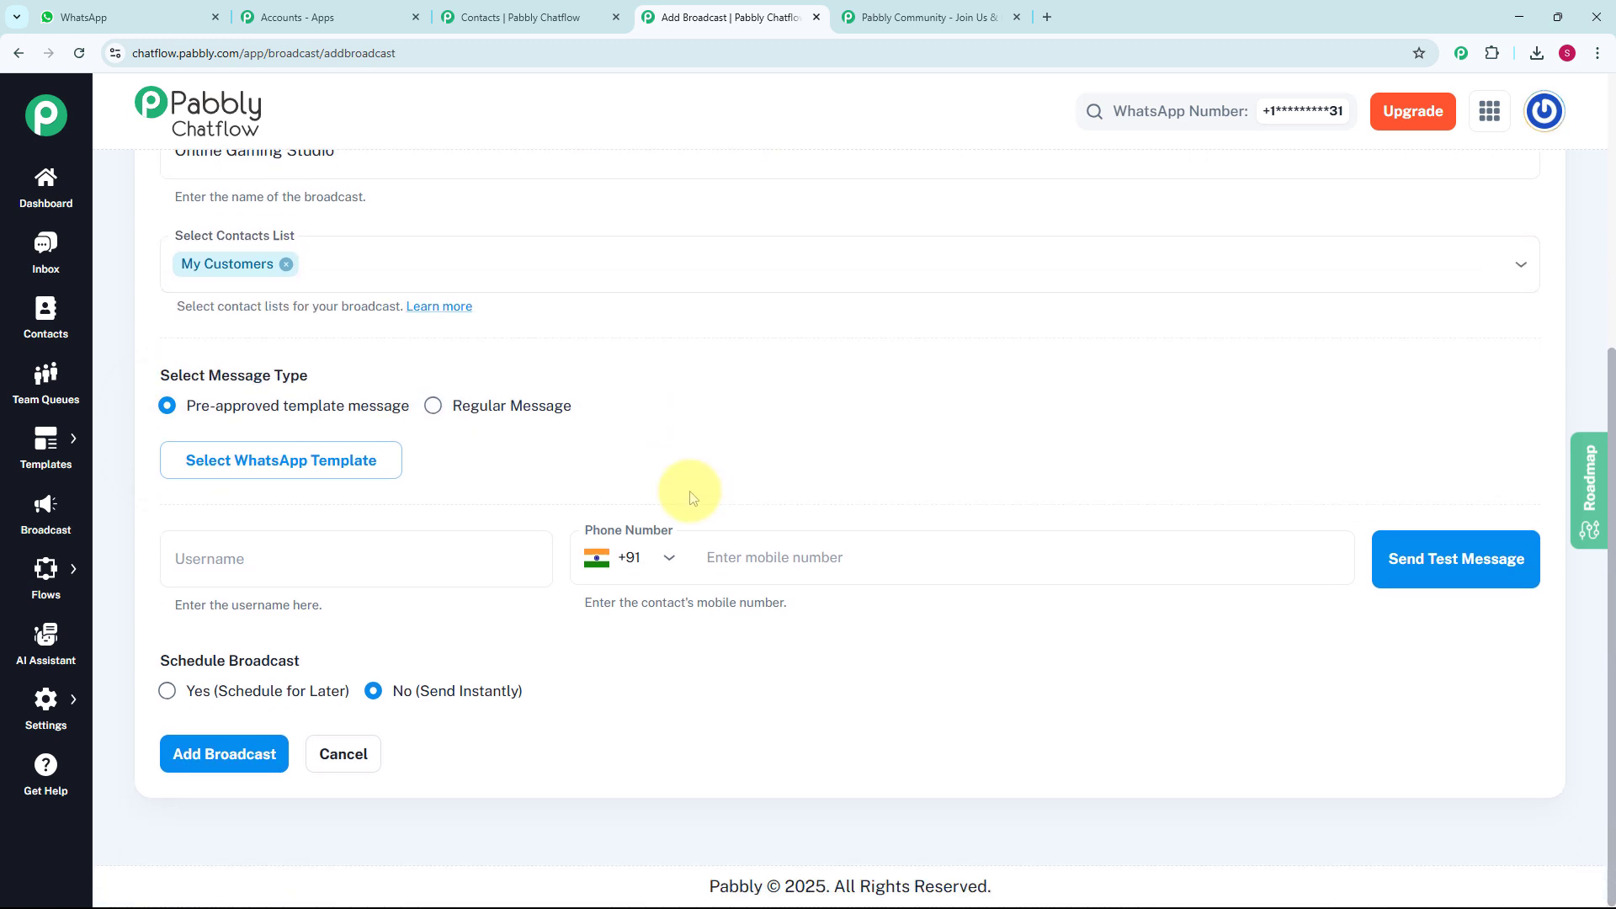
click(435, 407)
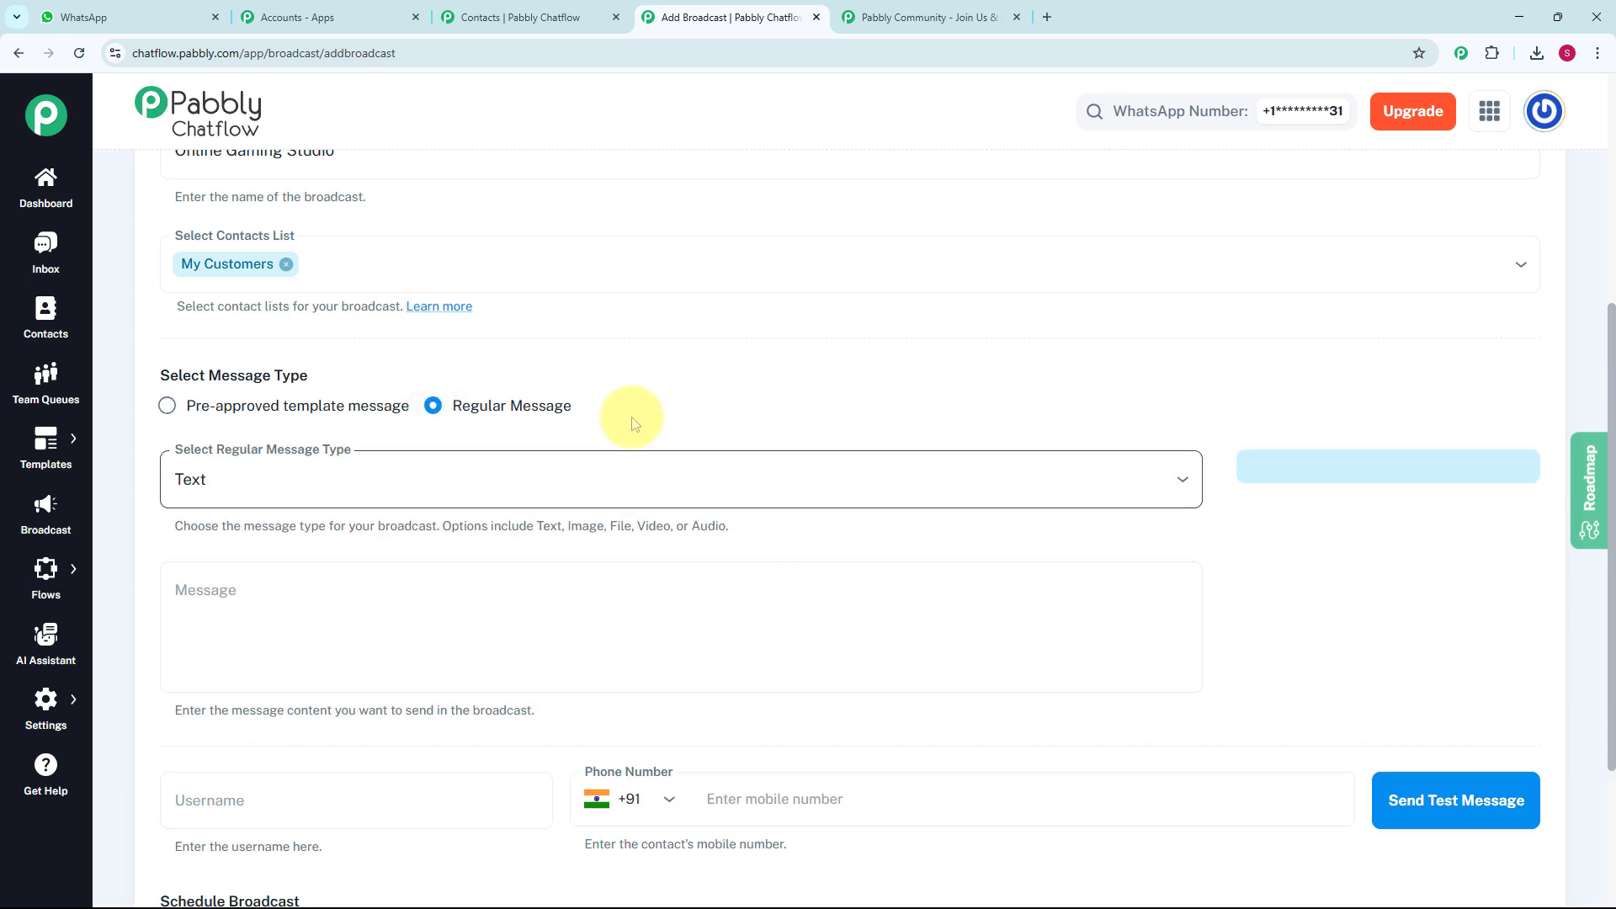
scroll(540, 423, down, 1)
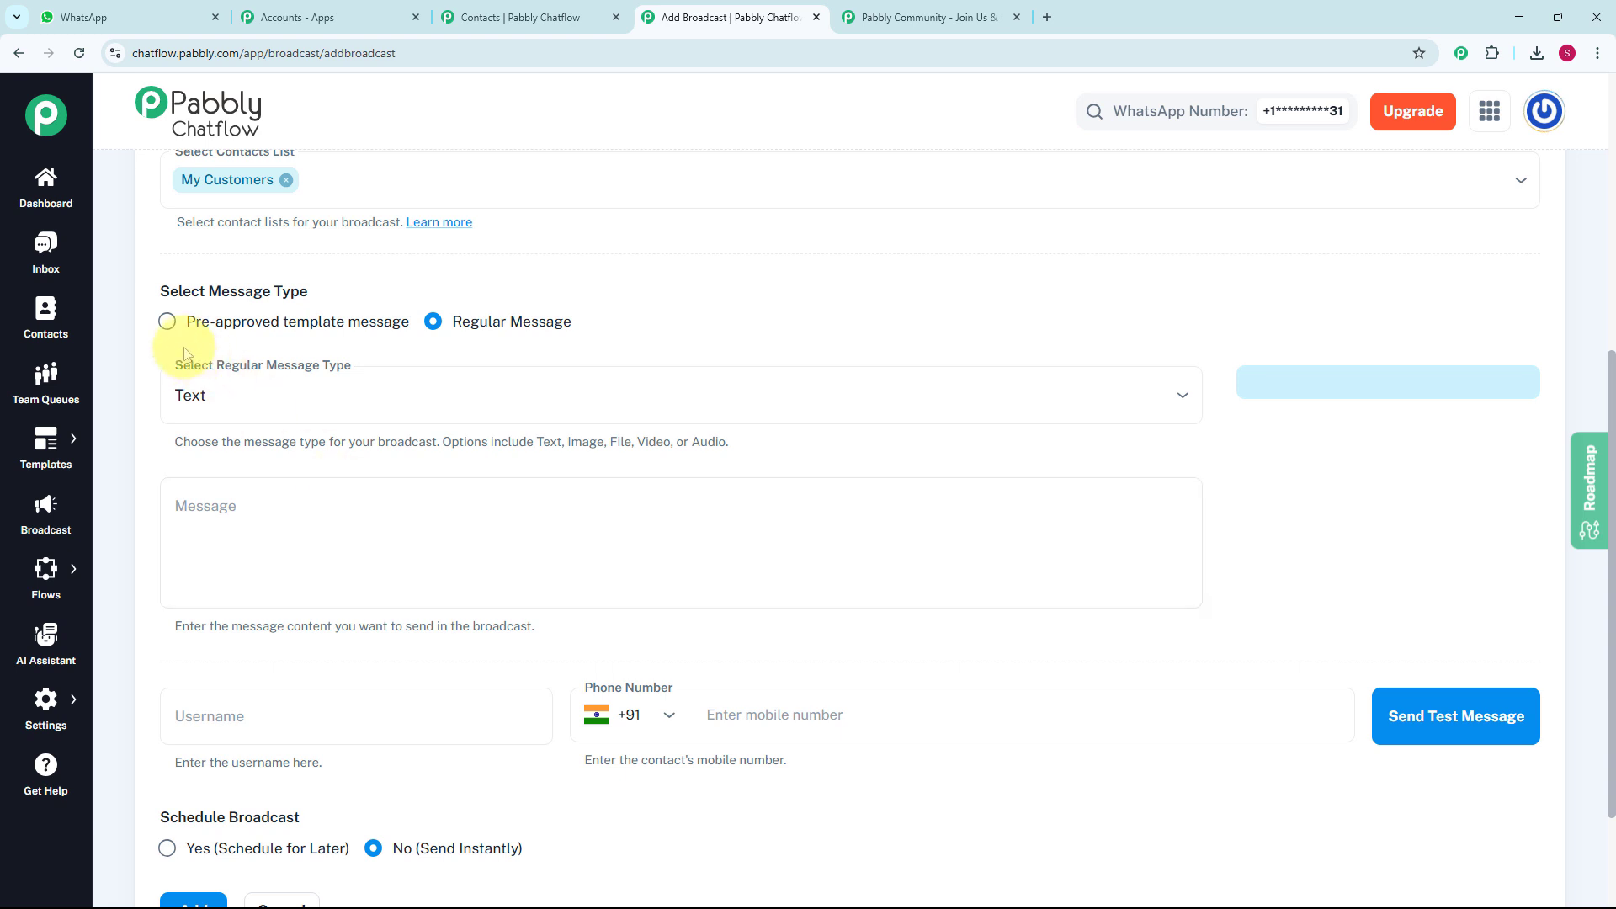
click(166, 320)
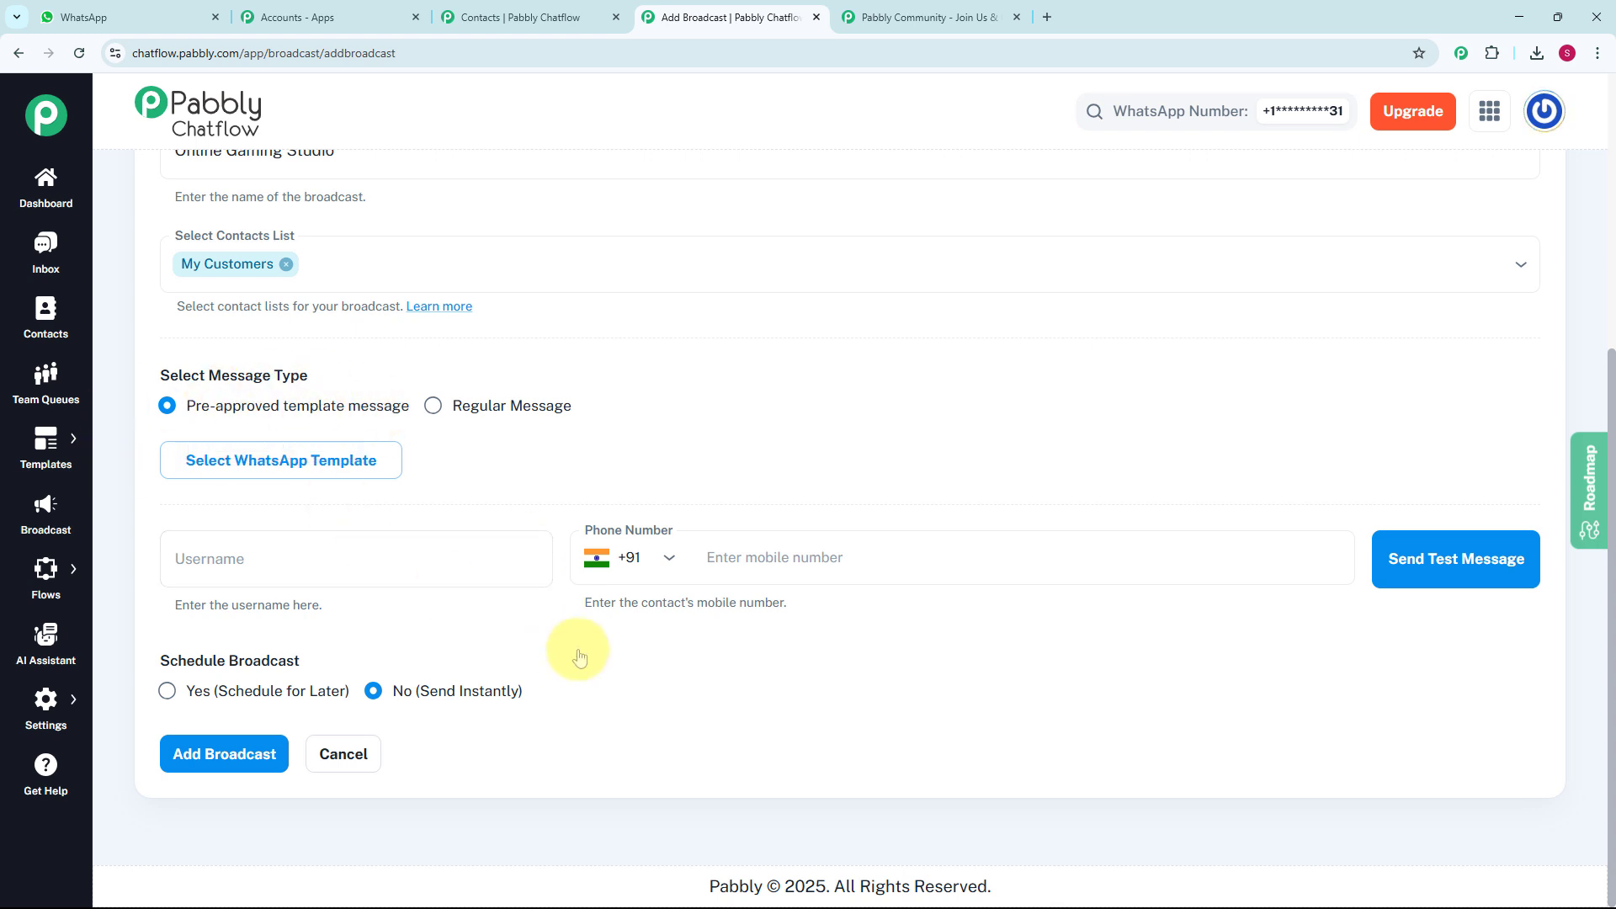
- Check the approved WhatsApp templates for the broadcast and start adding a new template from the Templates List in a separate tab
click(304, 472)
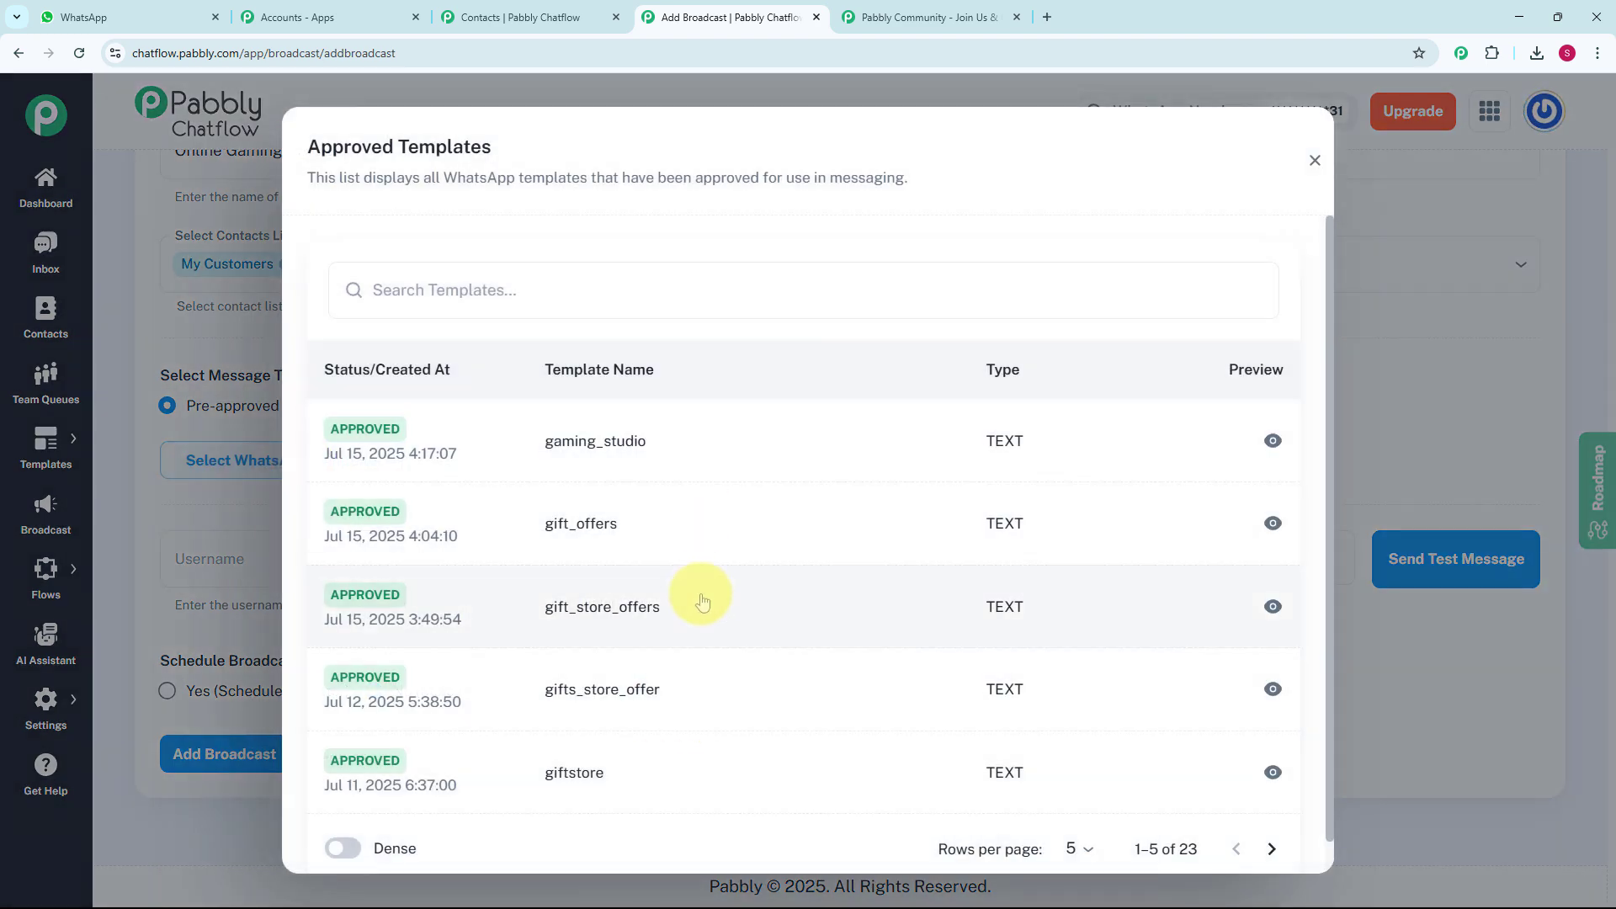
click(1314, 160)
mouse_move(55, 442)
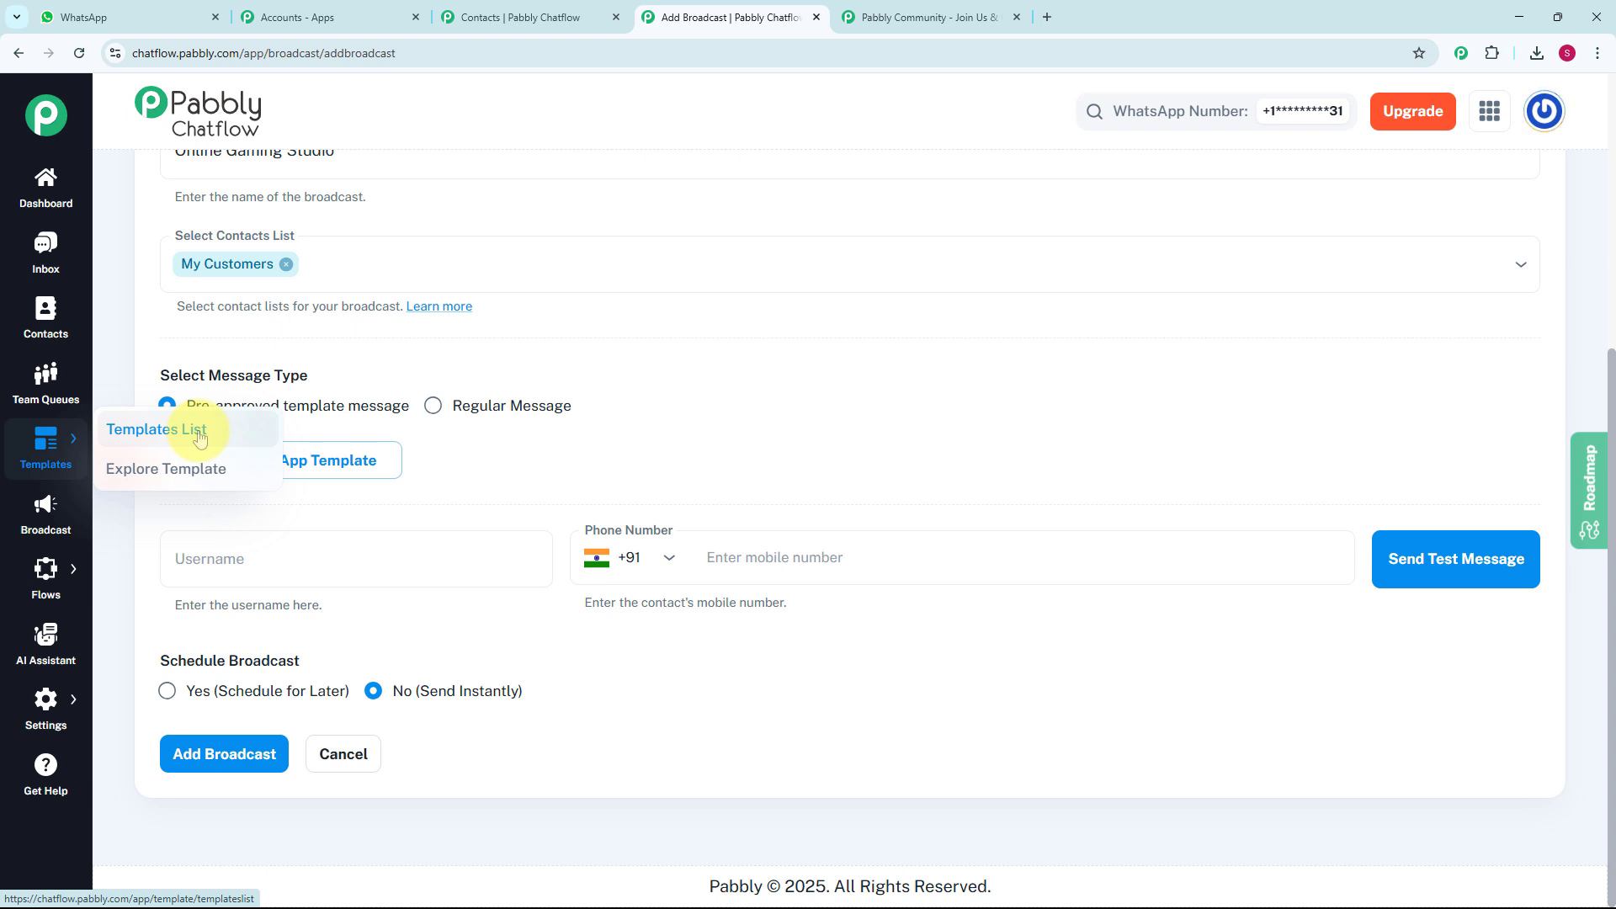
click(199, 438)
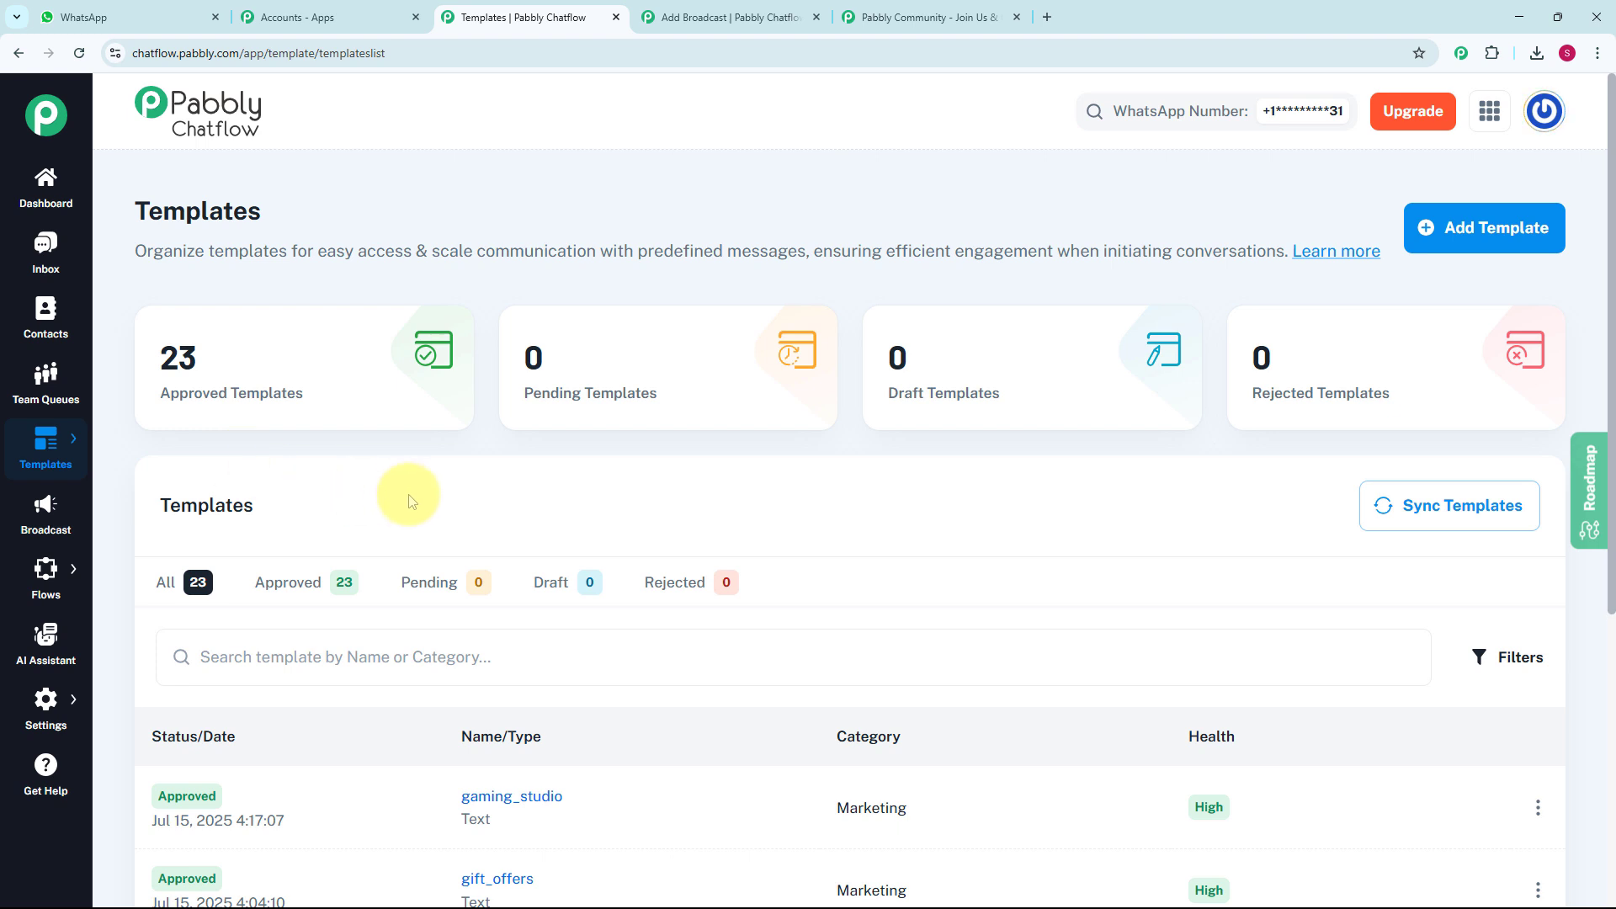
click(1481, 230)
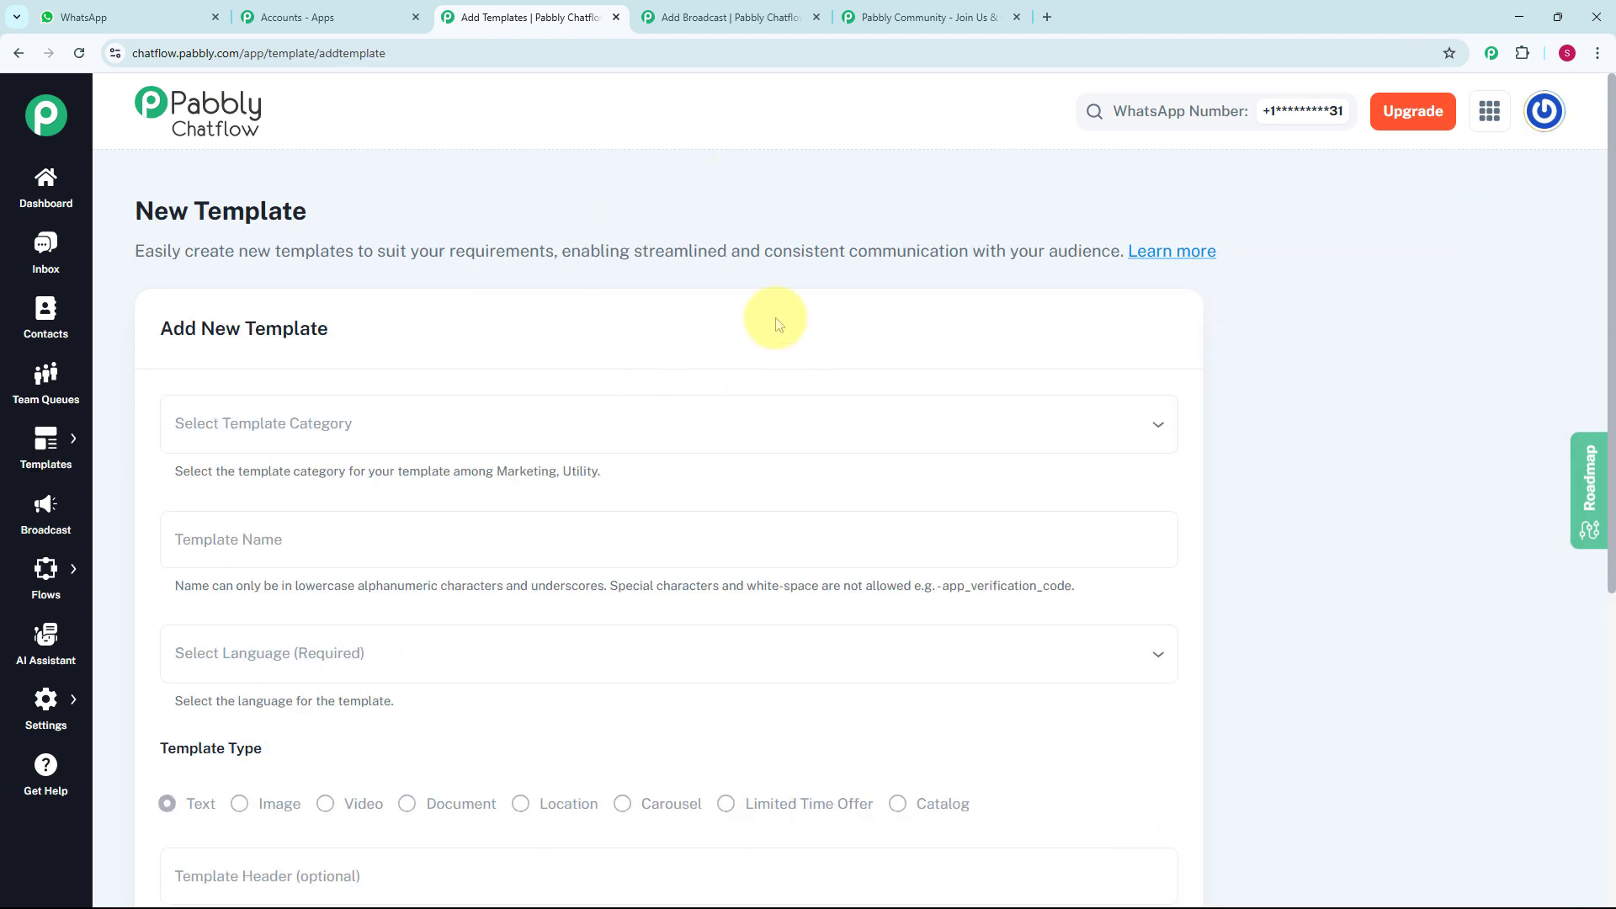
- Set the new template's category to Marketing and name it gaming_studio_offer
scroll(775, 324, down, 1)
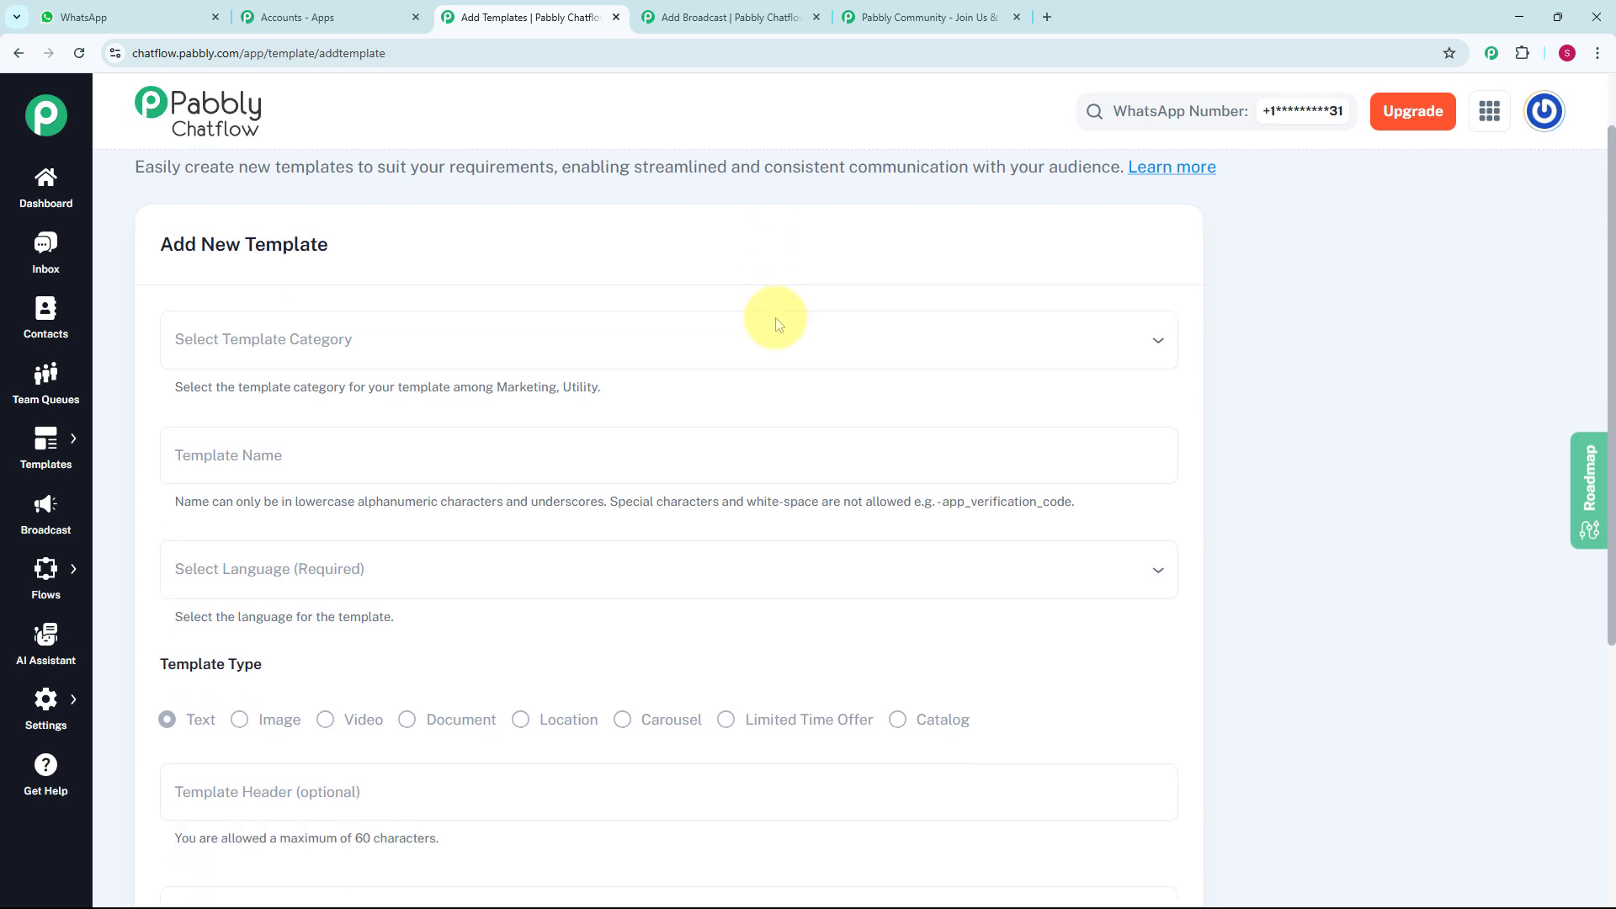
click(416, 346)
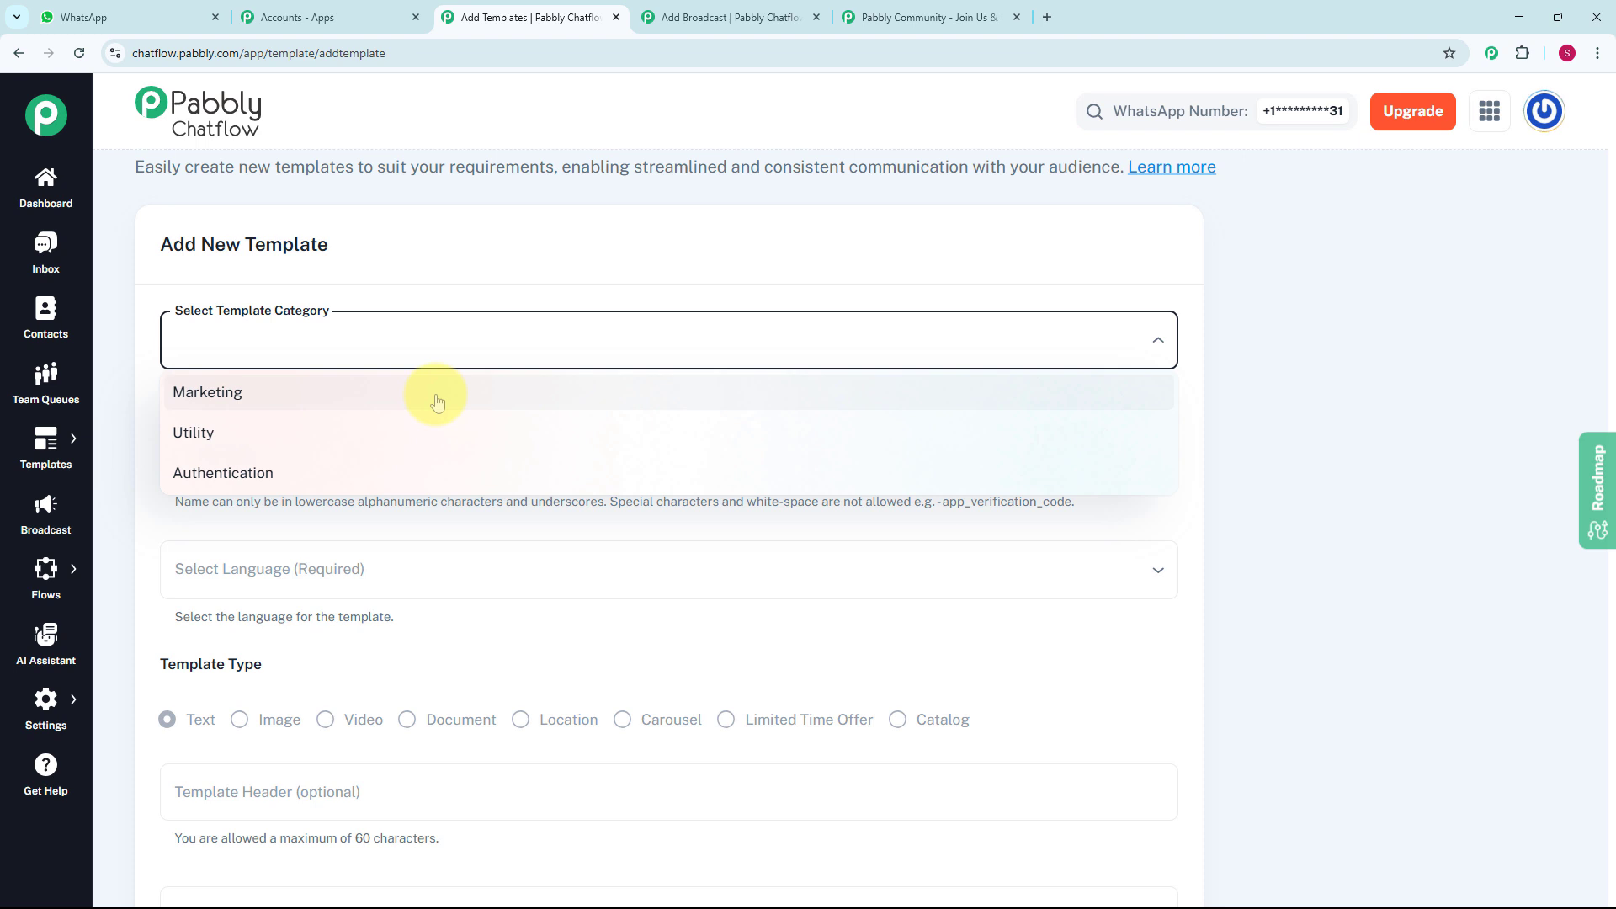
click(437, 401)
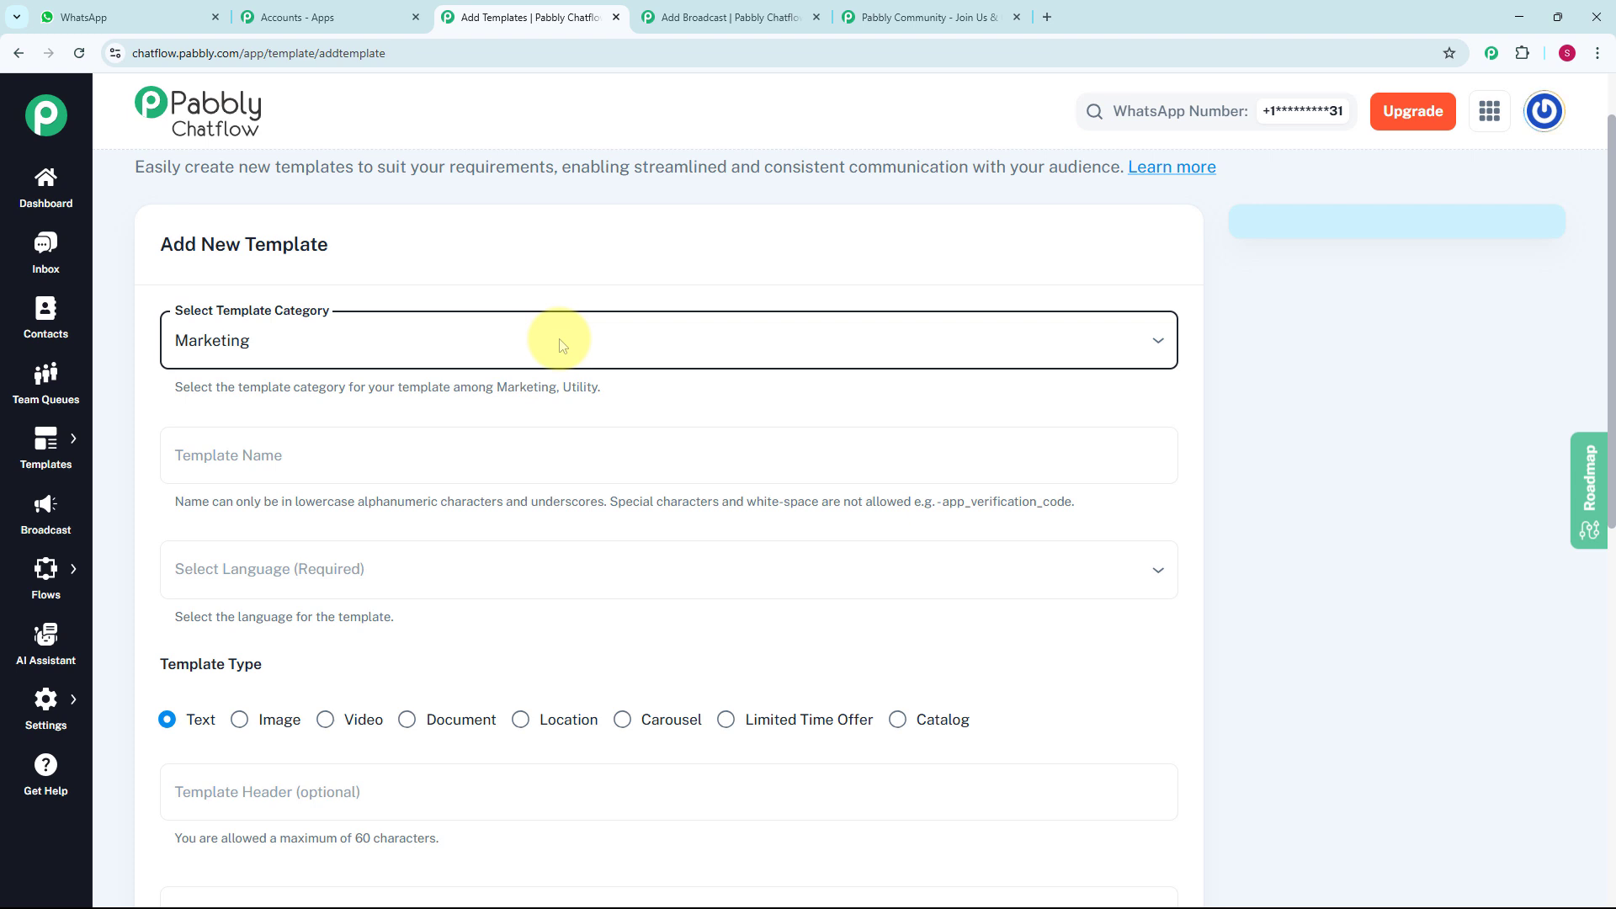
scroll(562, 345, down, 2)
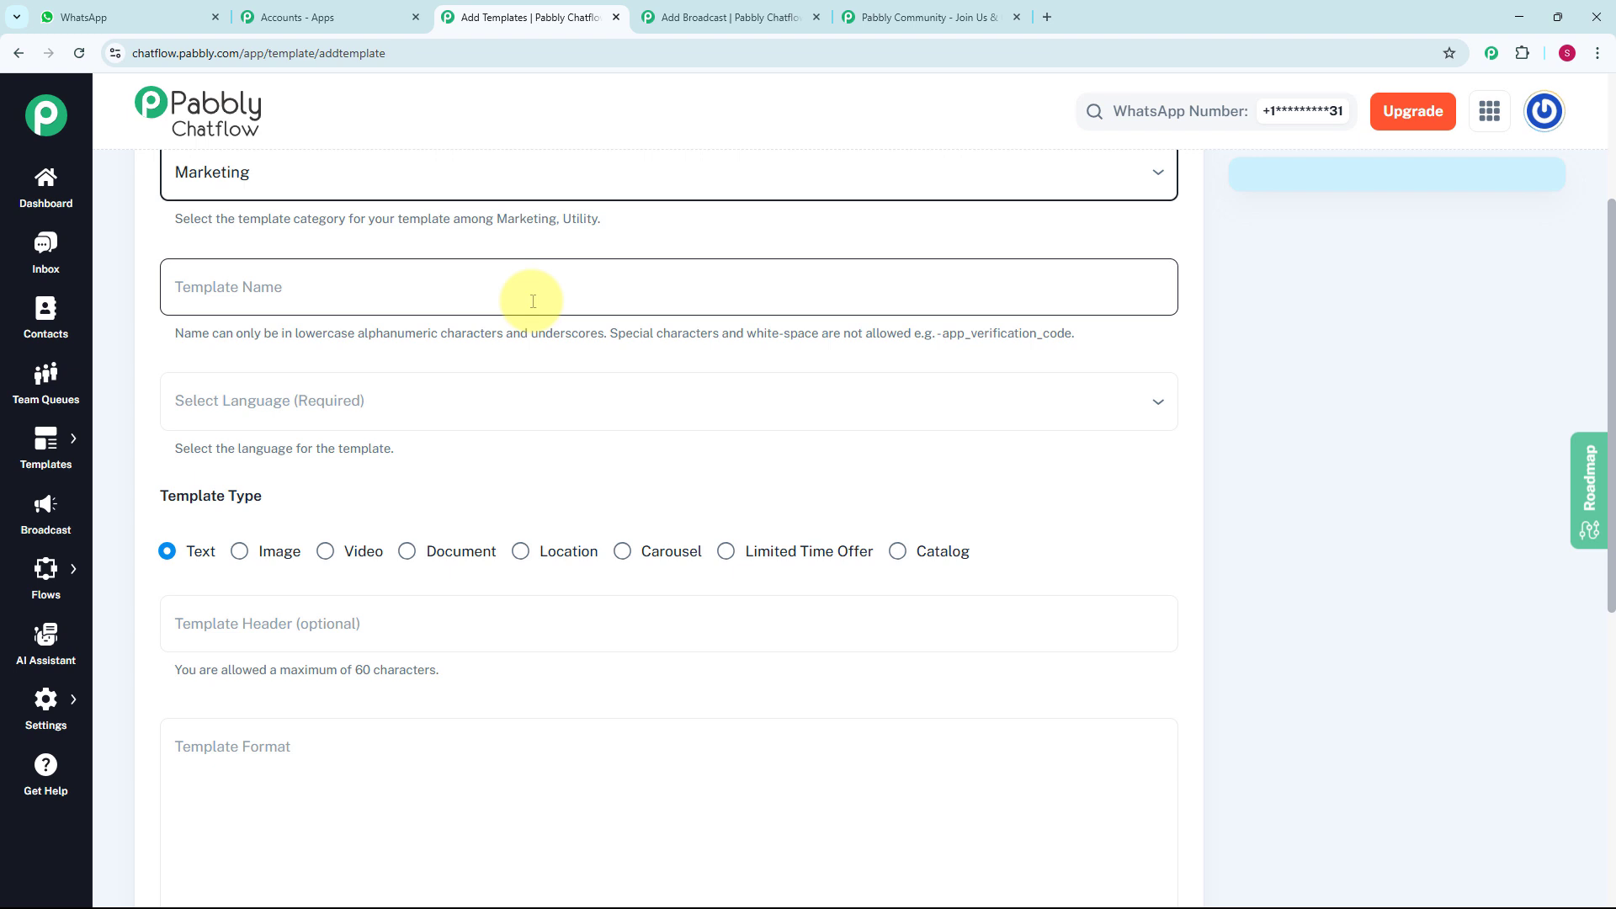
drag(172, 334, 895, 352)
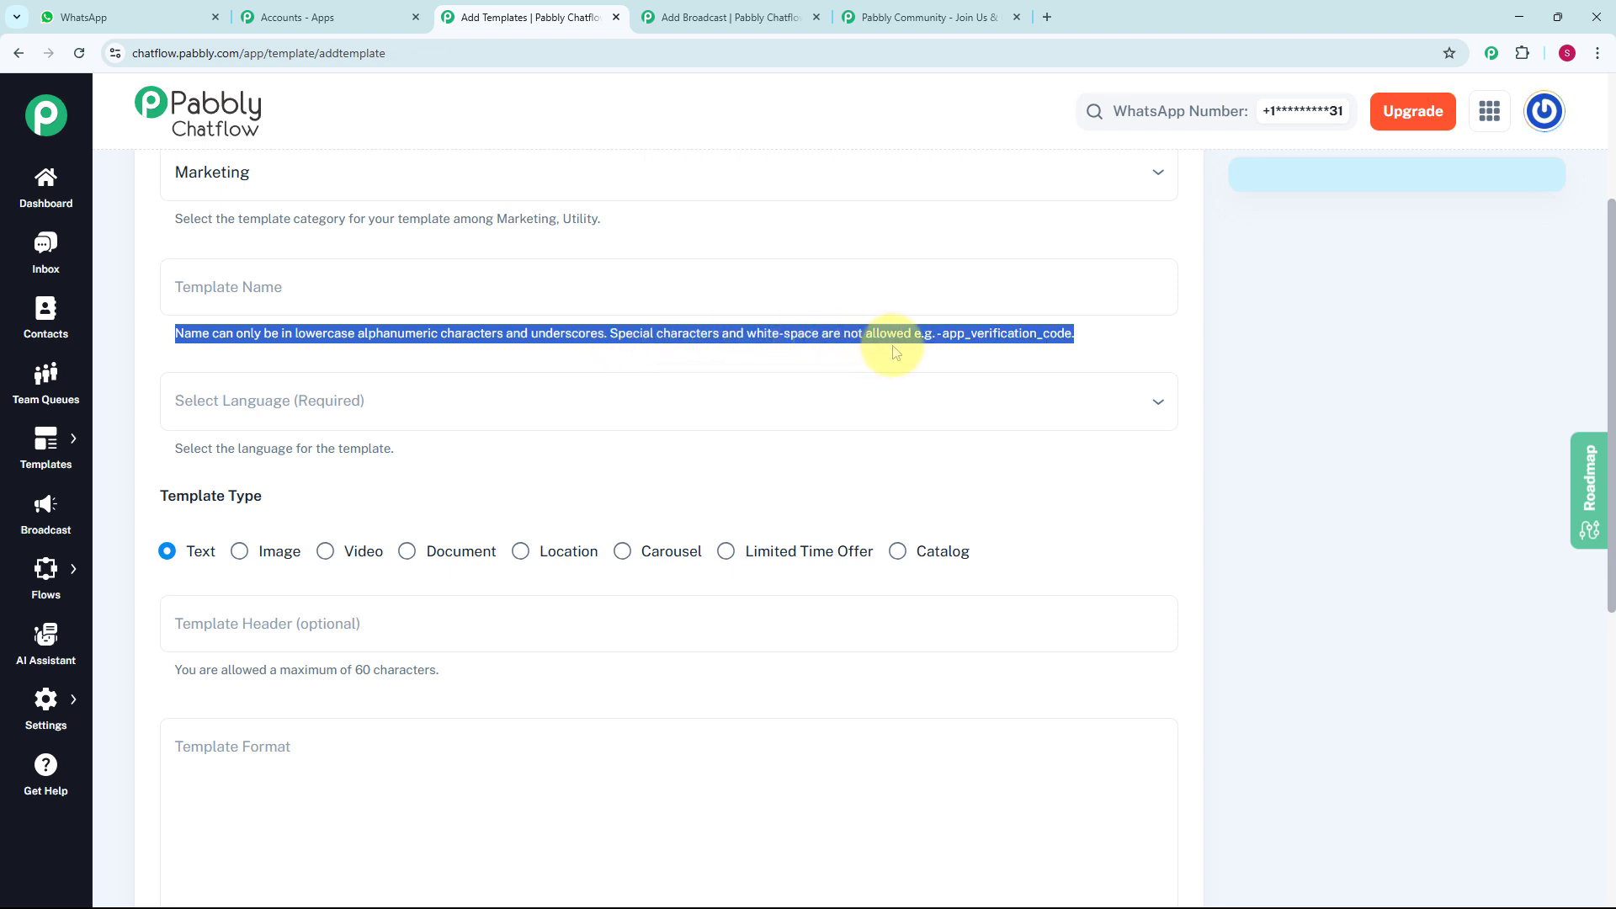
click(605, 260)
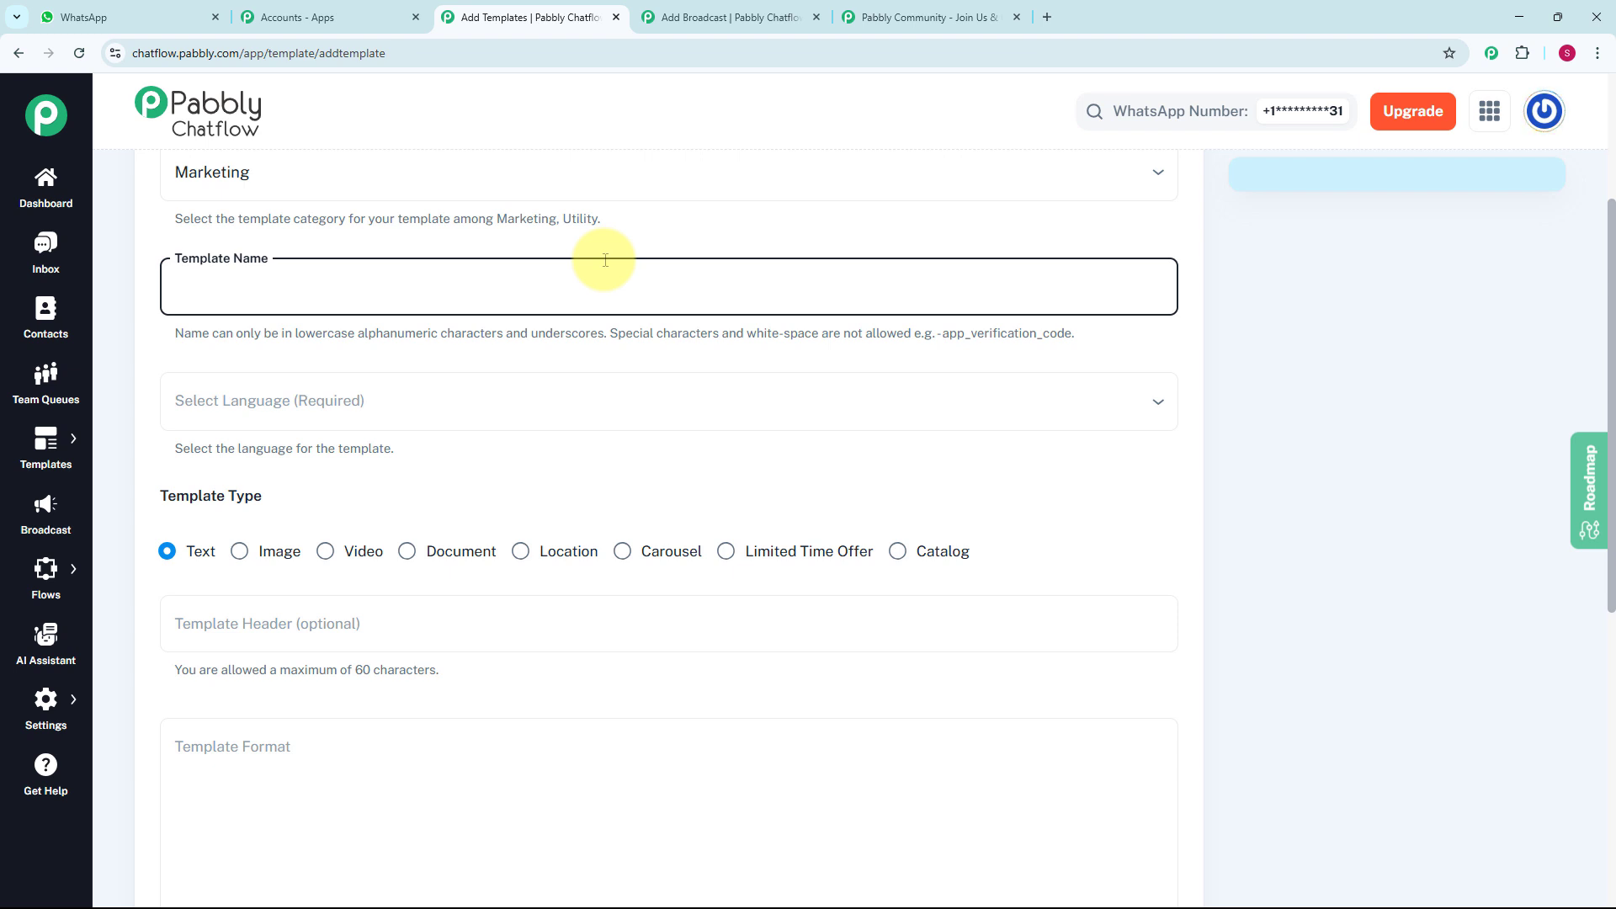
text(gaming_studio_offer)
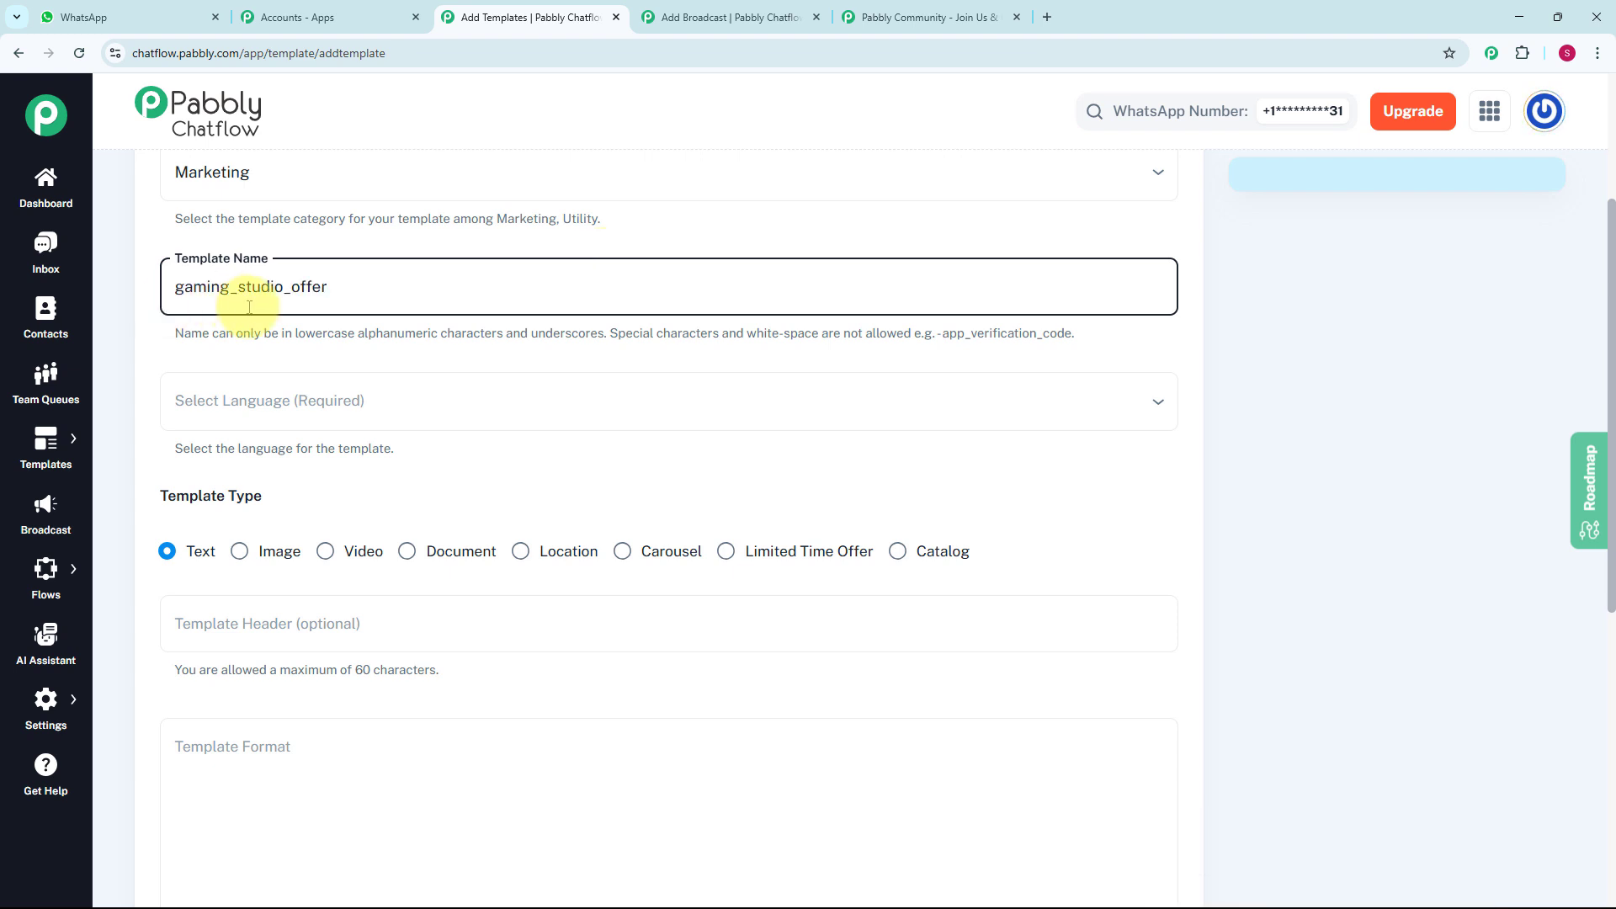
- Set the template's language to English
scroll(309, 310, down, 1)
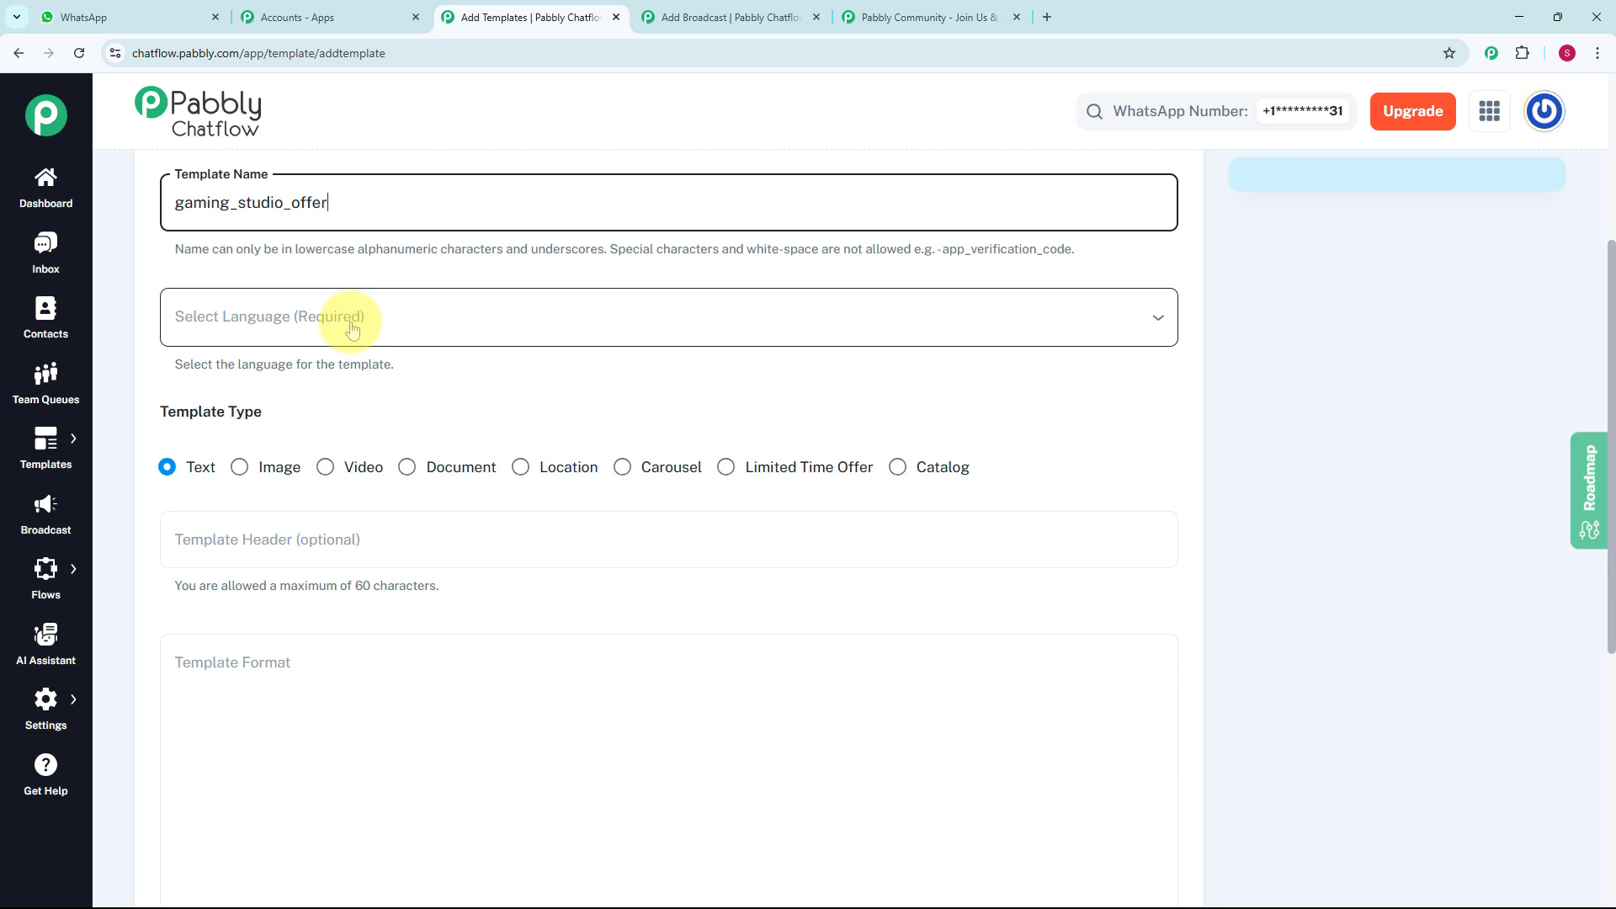
click(349, 323)
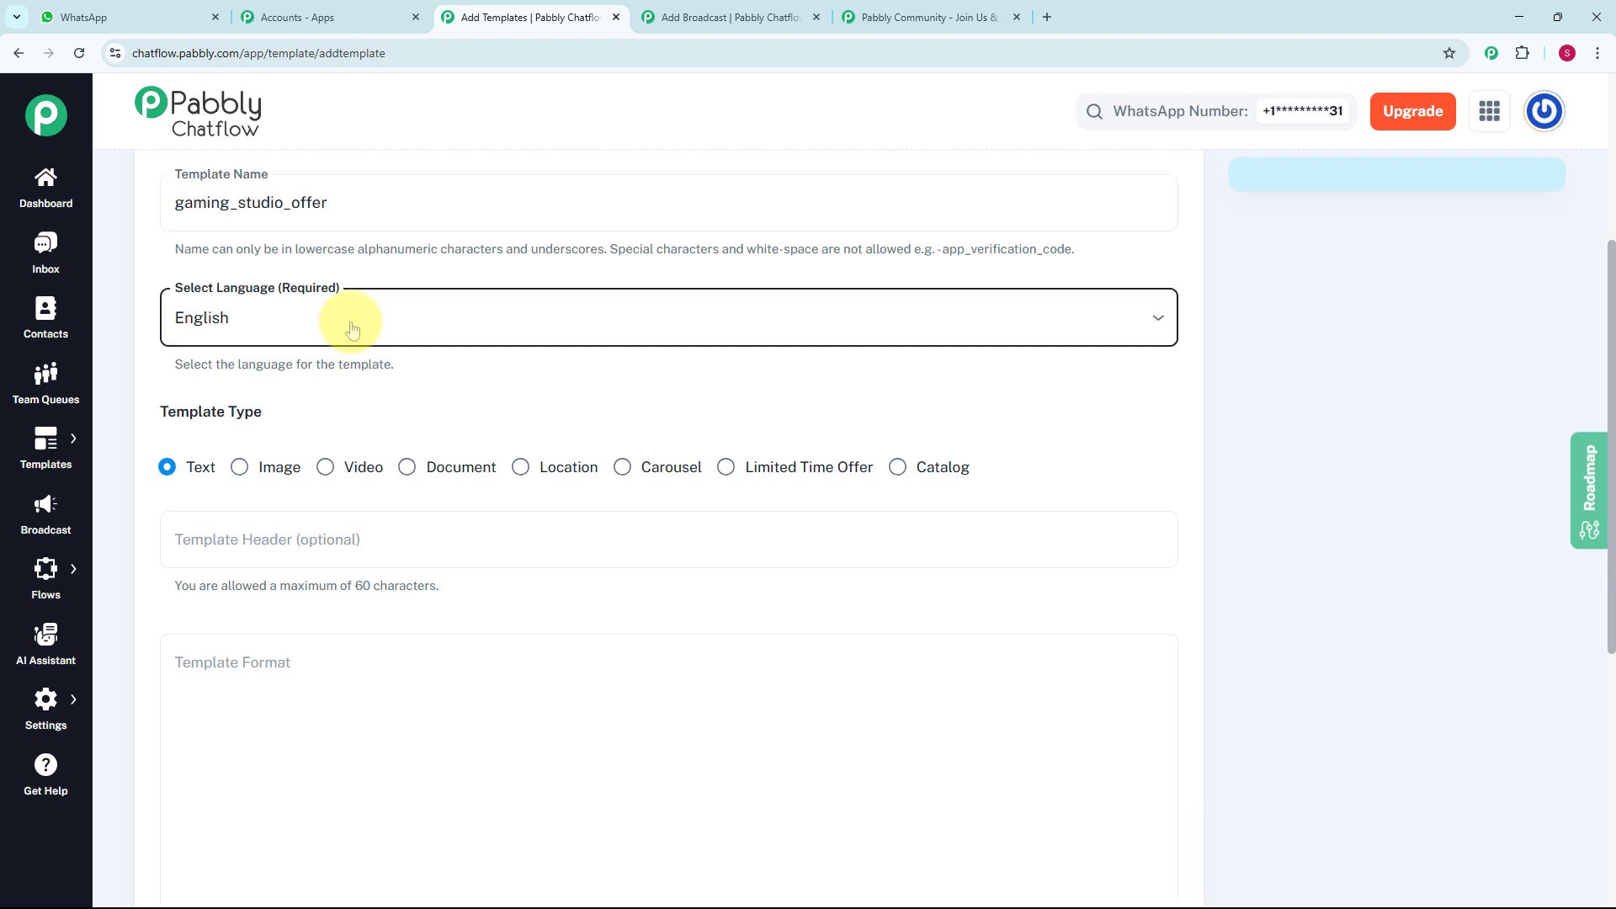
scroll(298, 291, down, 2)
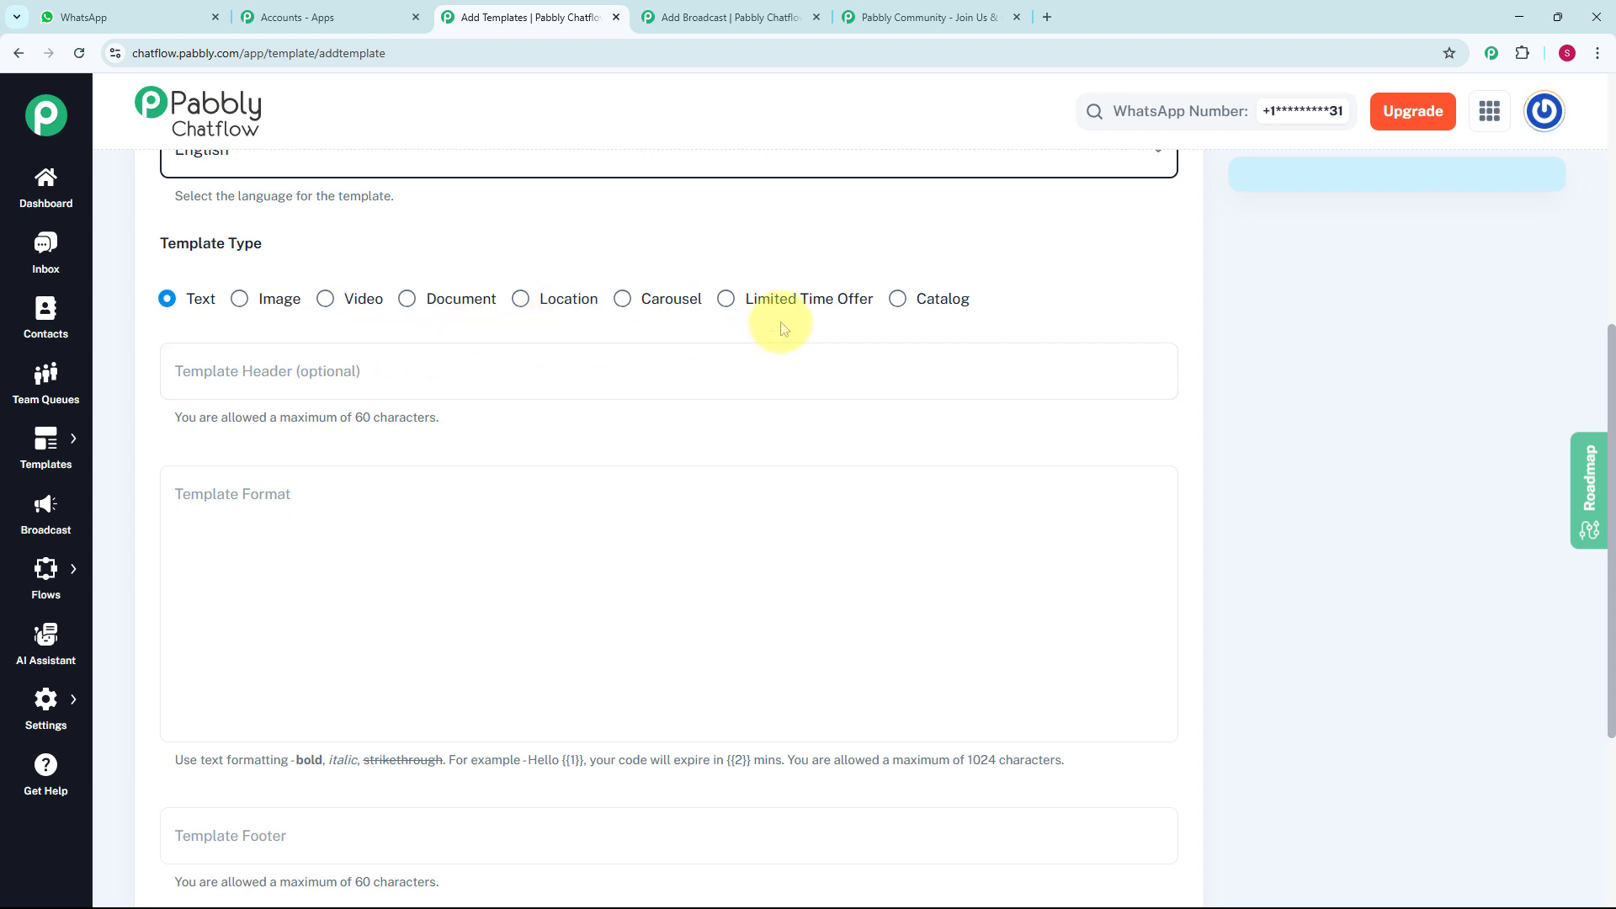
- Keep the Text template type and paste the XYZ Gaming Studio promotion, with the game release, tournament and 25% OFF bonus, as the template body
scroll(945, 331, down, 1)
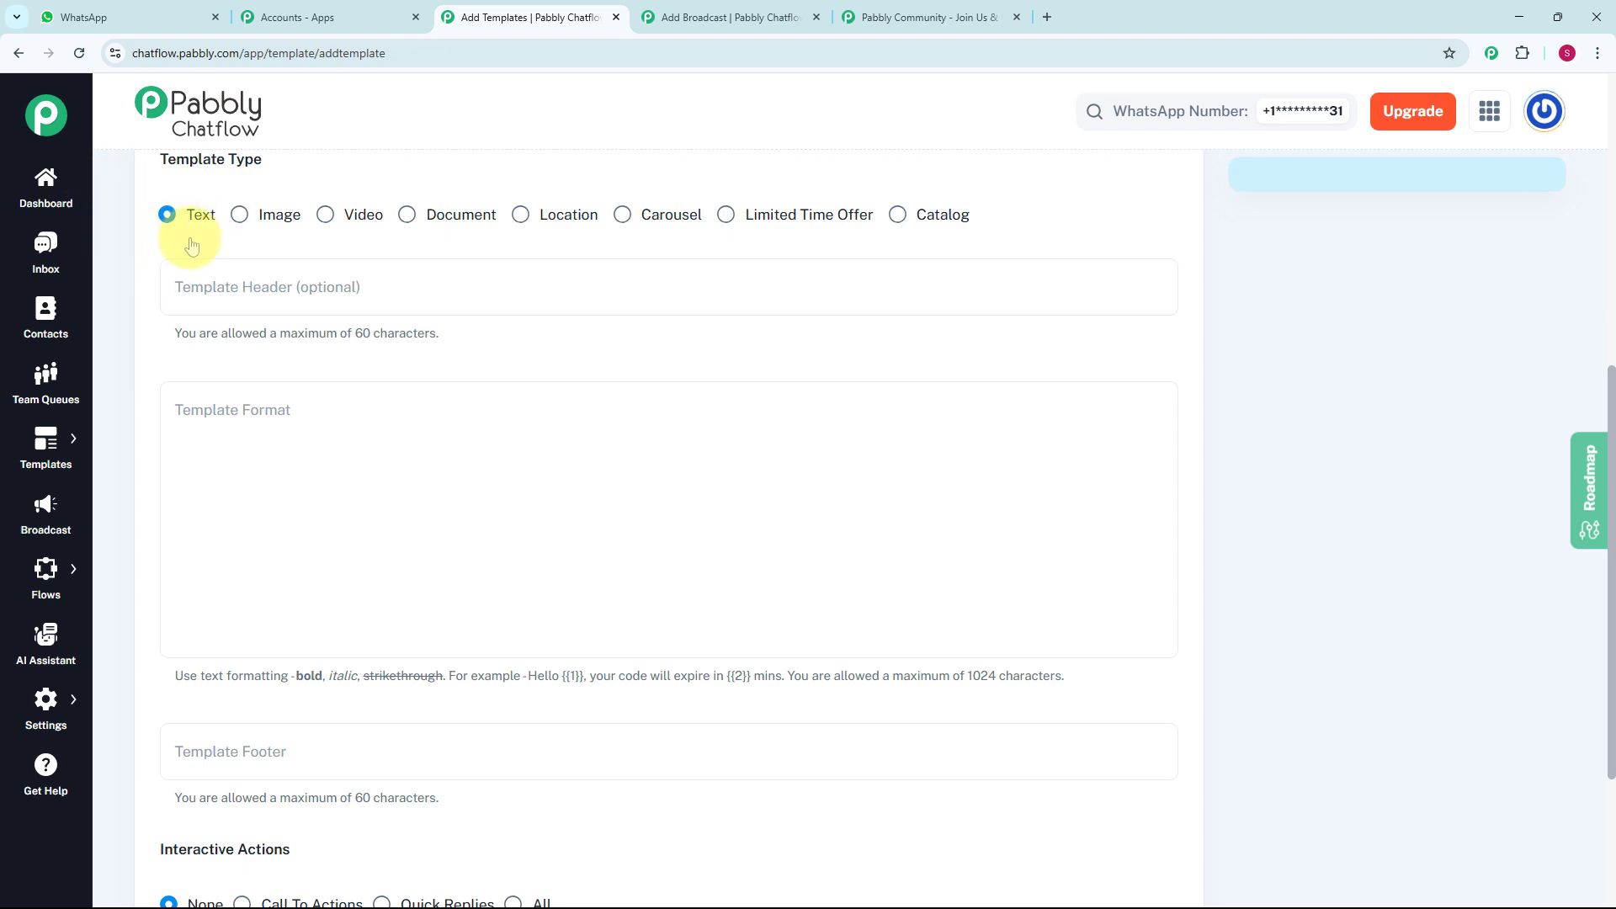
click(426, 392)
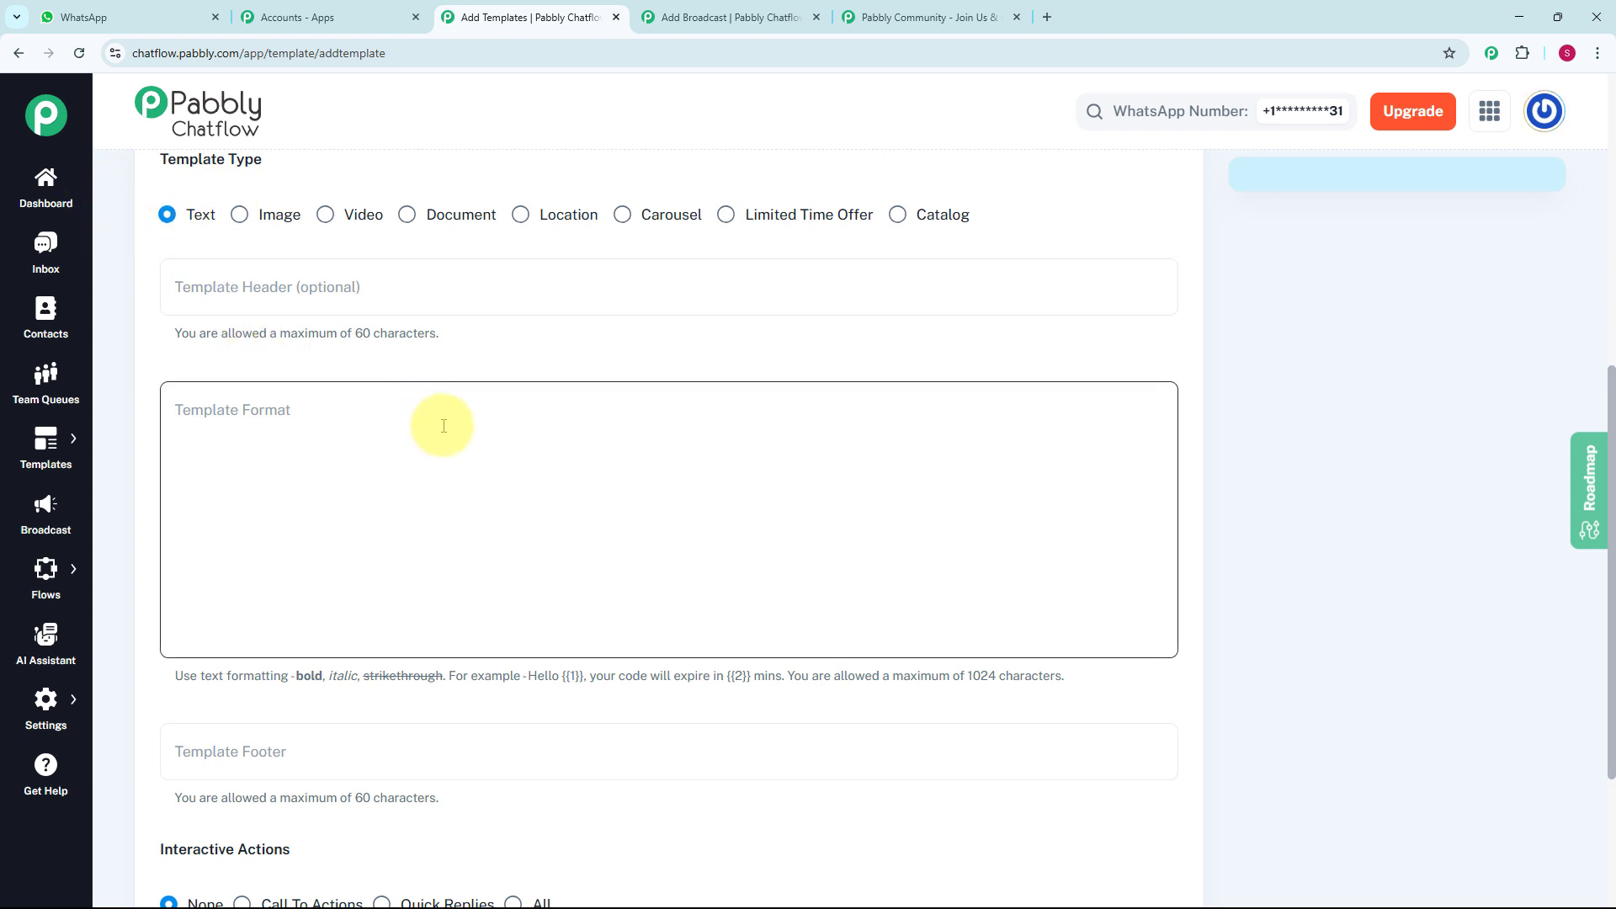
click(446, 302)
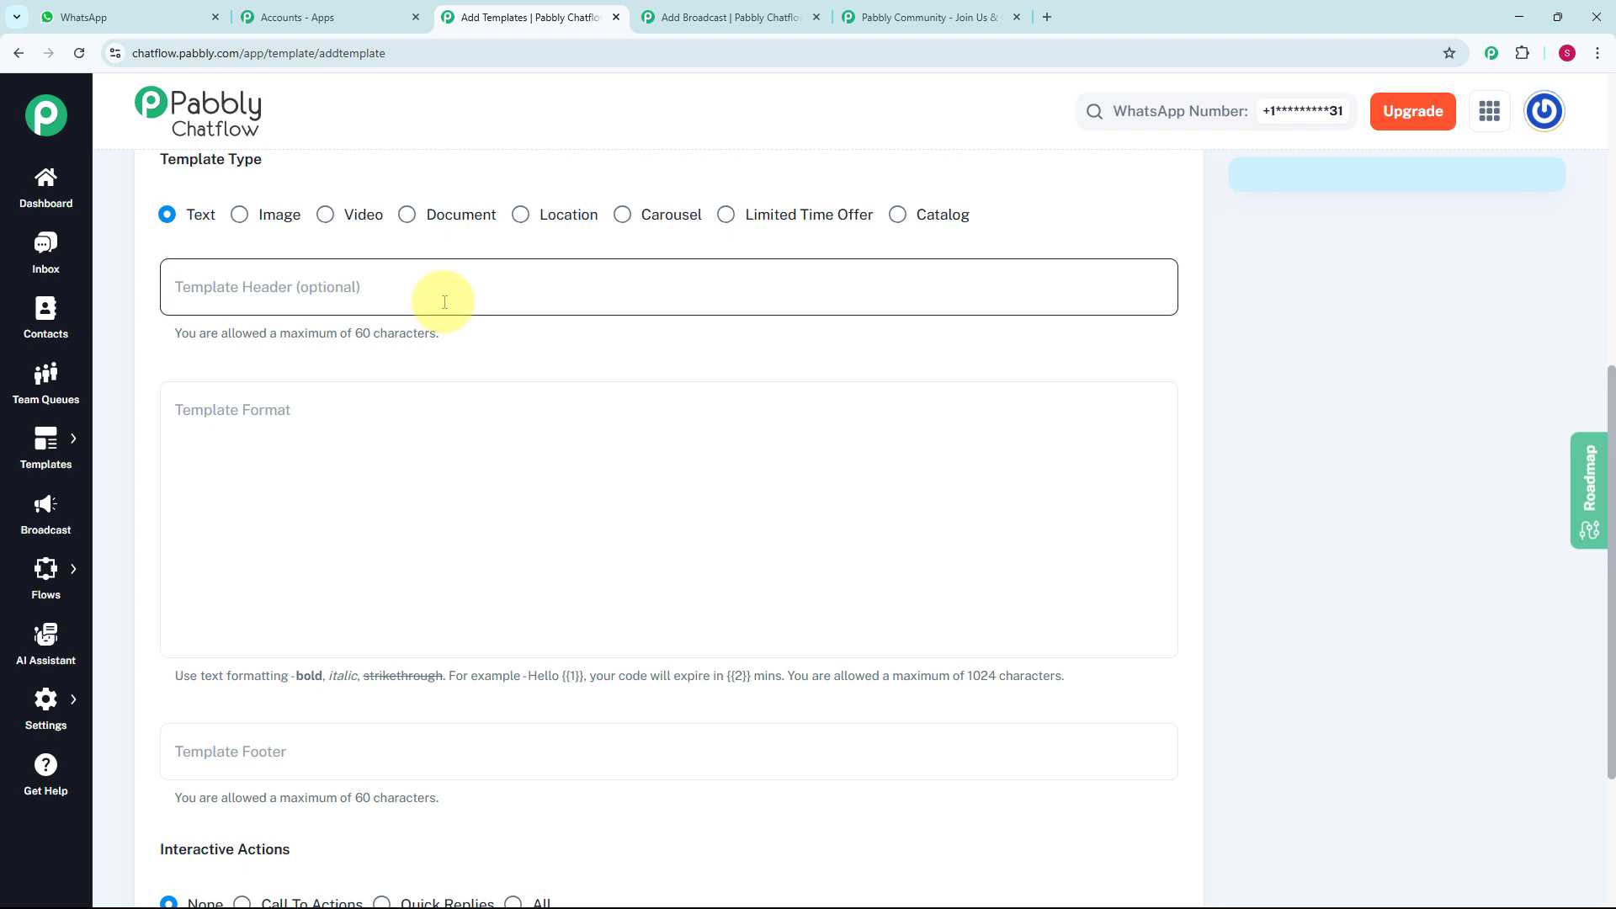
click(398, 447)
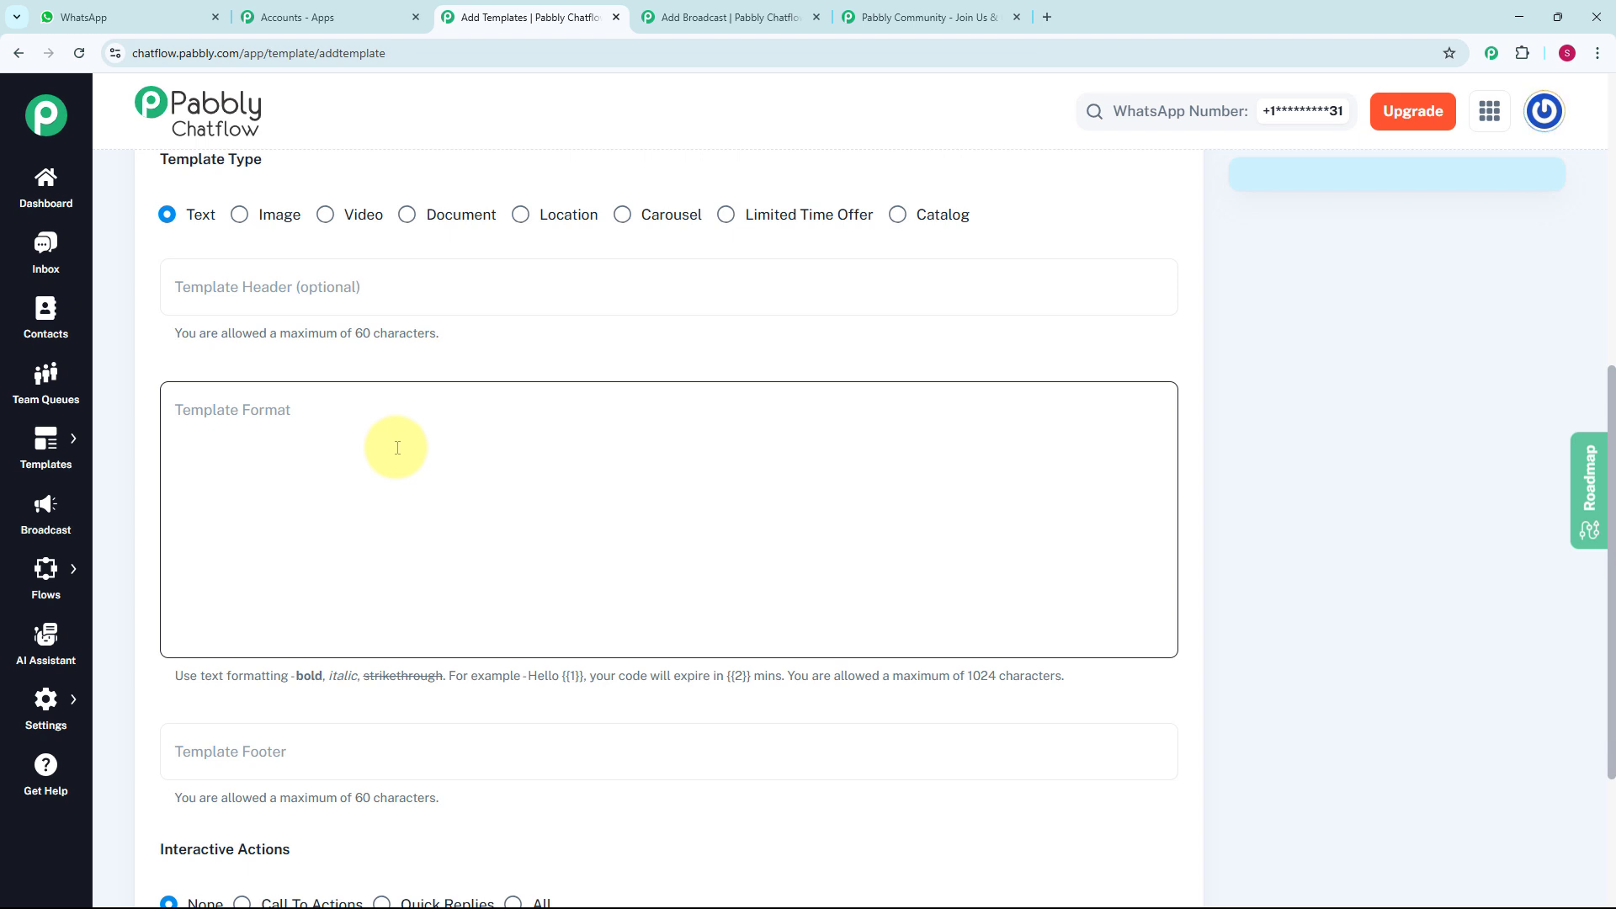
key(ctrl+v)
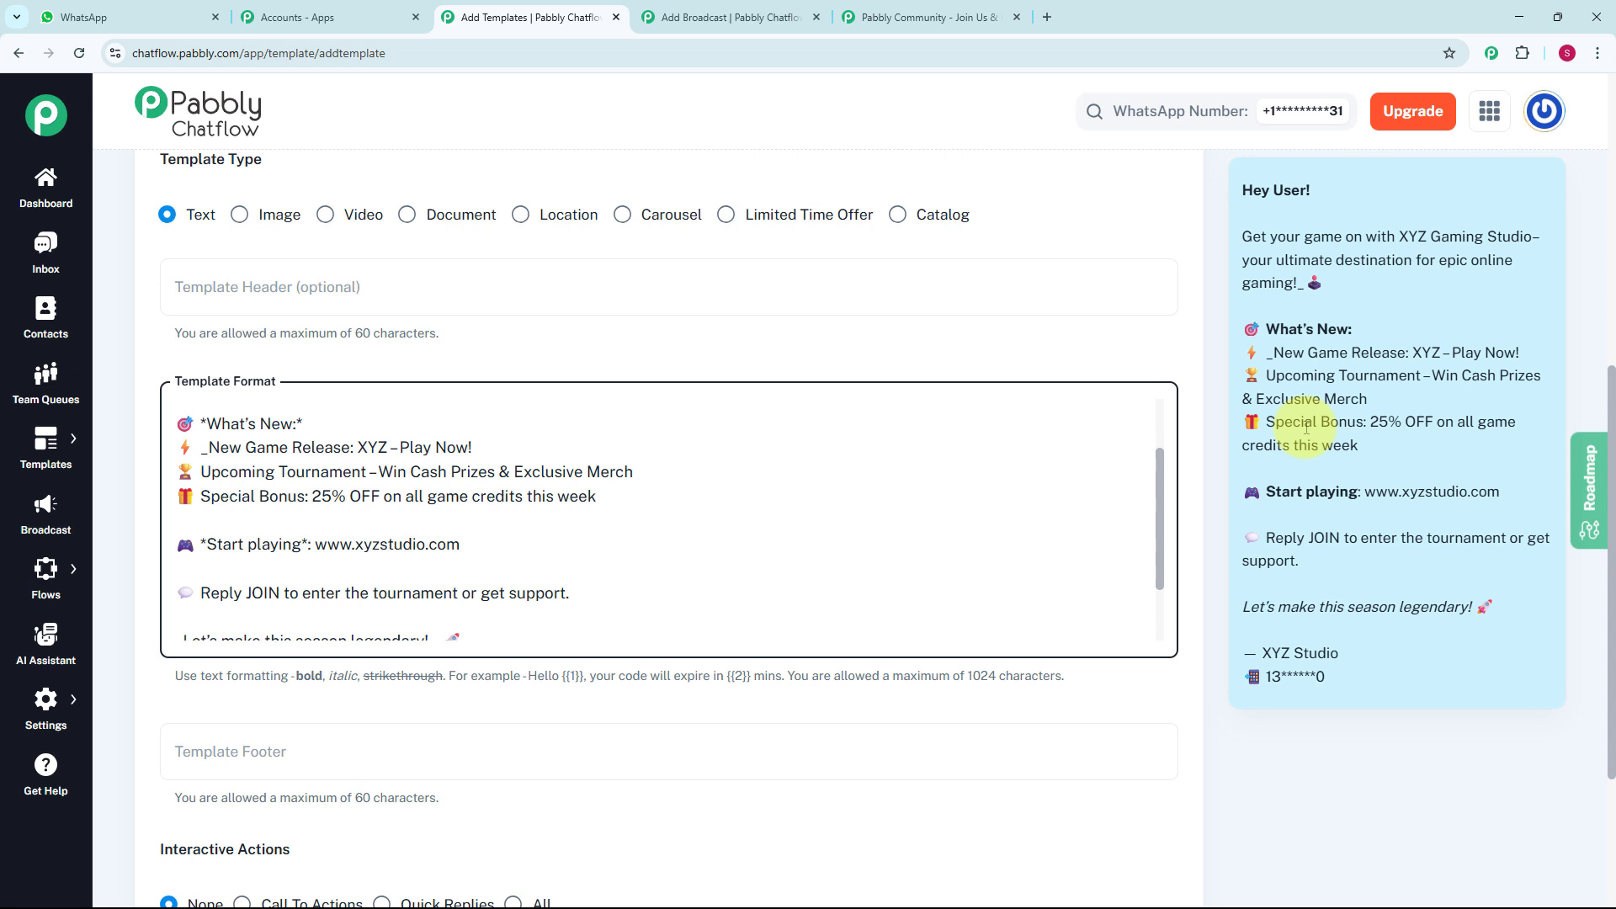
- Submit the new template without a footer and with interactive actions set to None
scroll(974, 477, down, 5)
scroll(796, 665, down, 2)
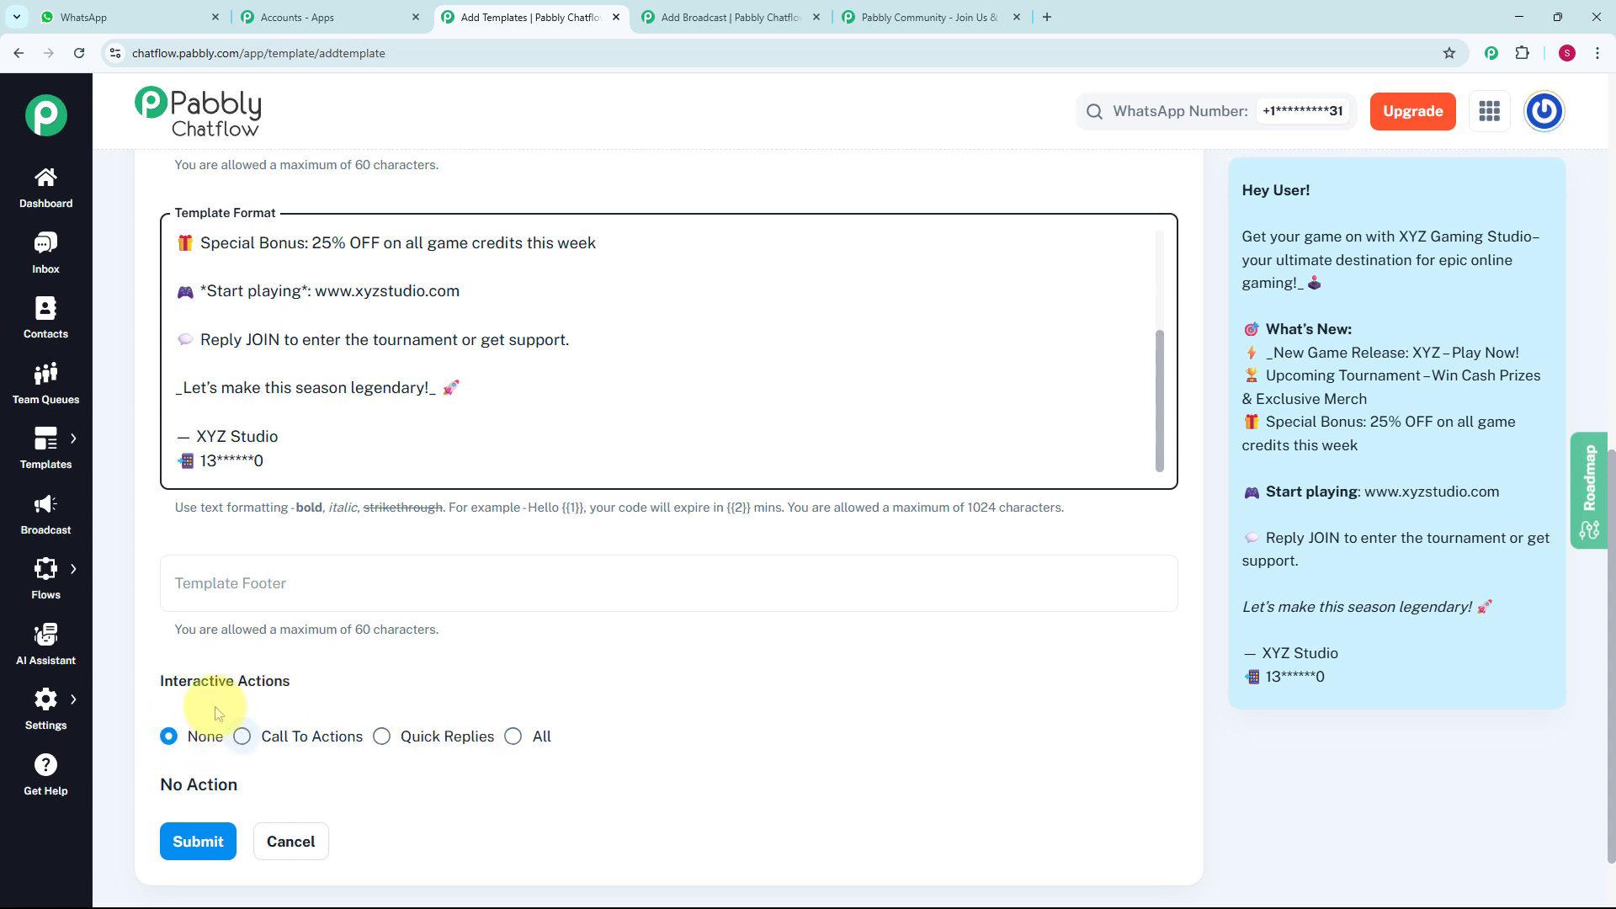
click(217, 848)
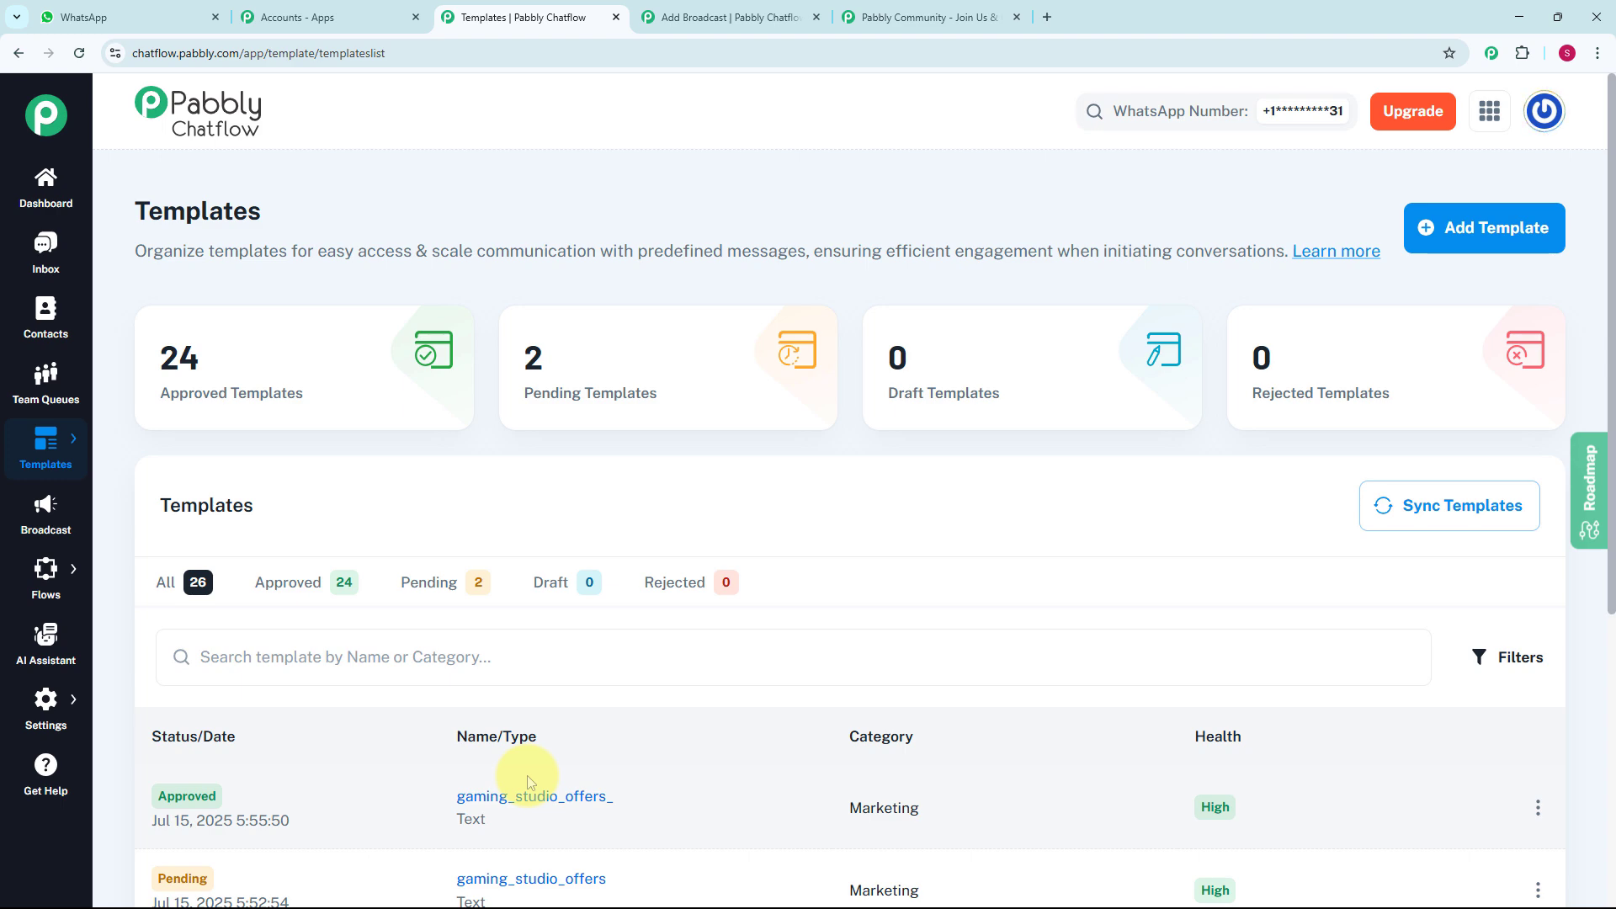
- Return to the broadcast form and choose the approved gaming_studio_offers_ template as its message
key(ctrl+Tab)
click(318, 466)
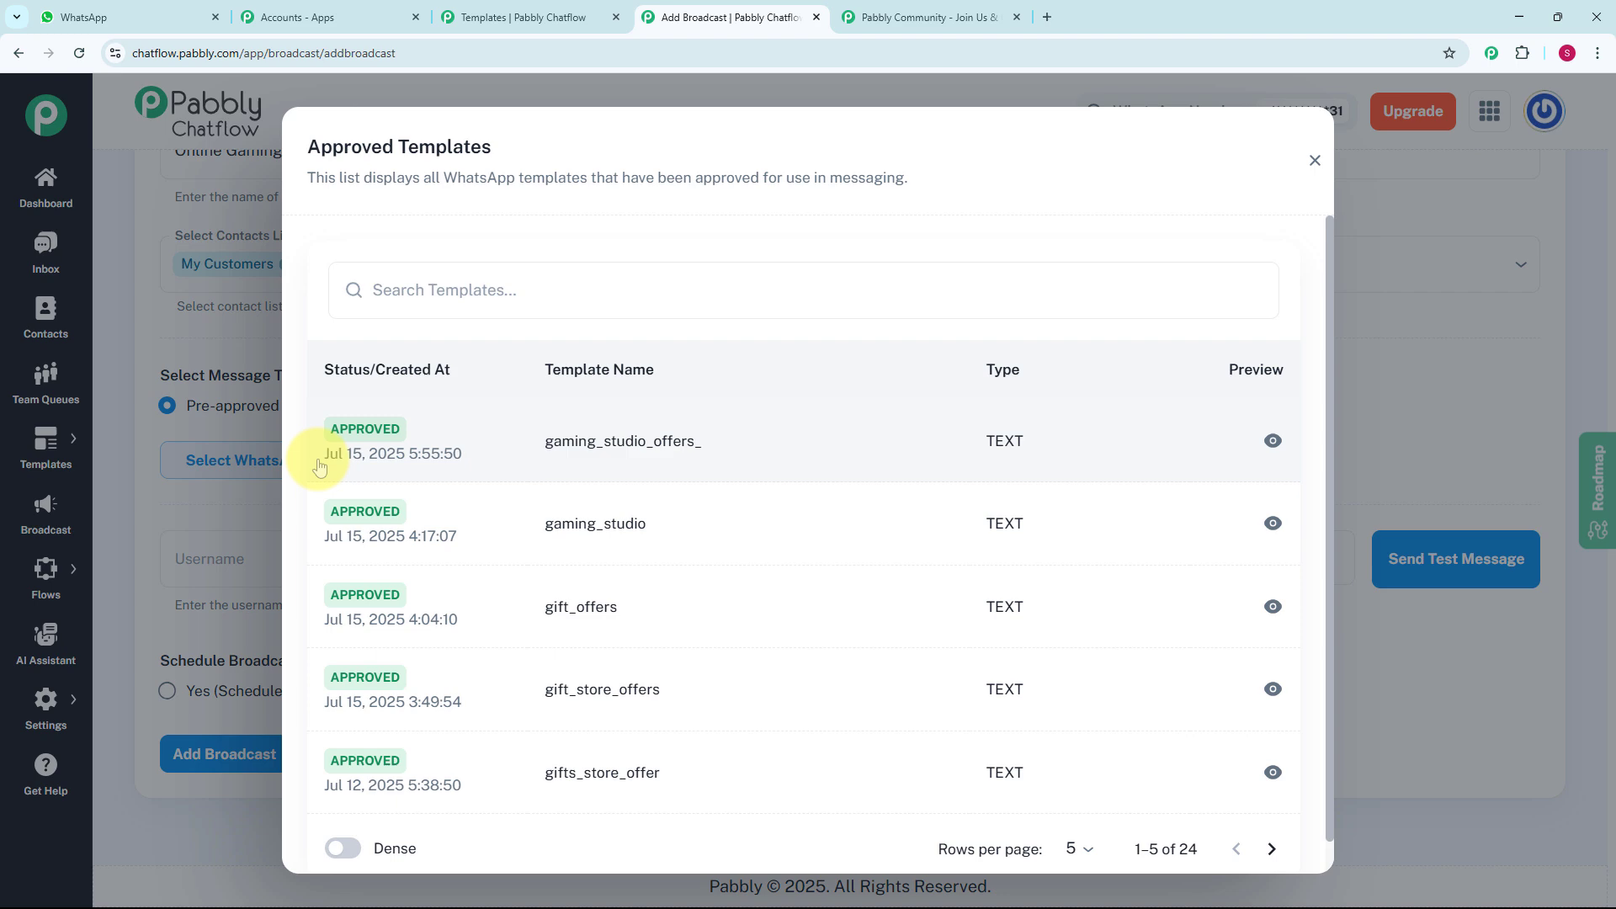
click(651, 465)
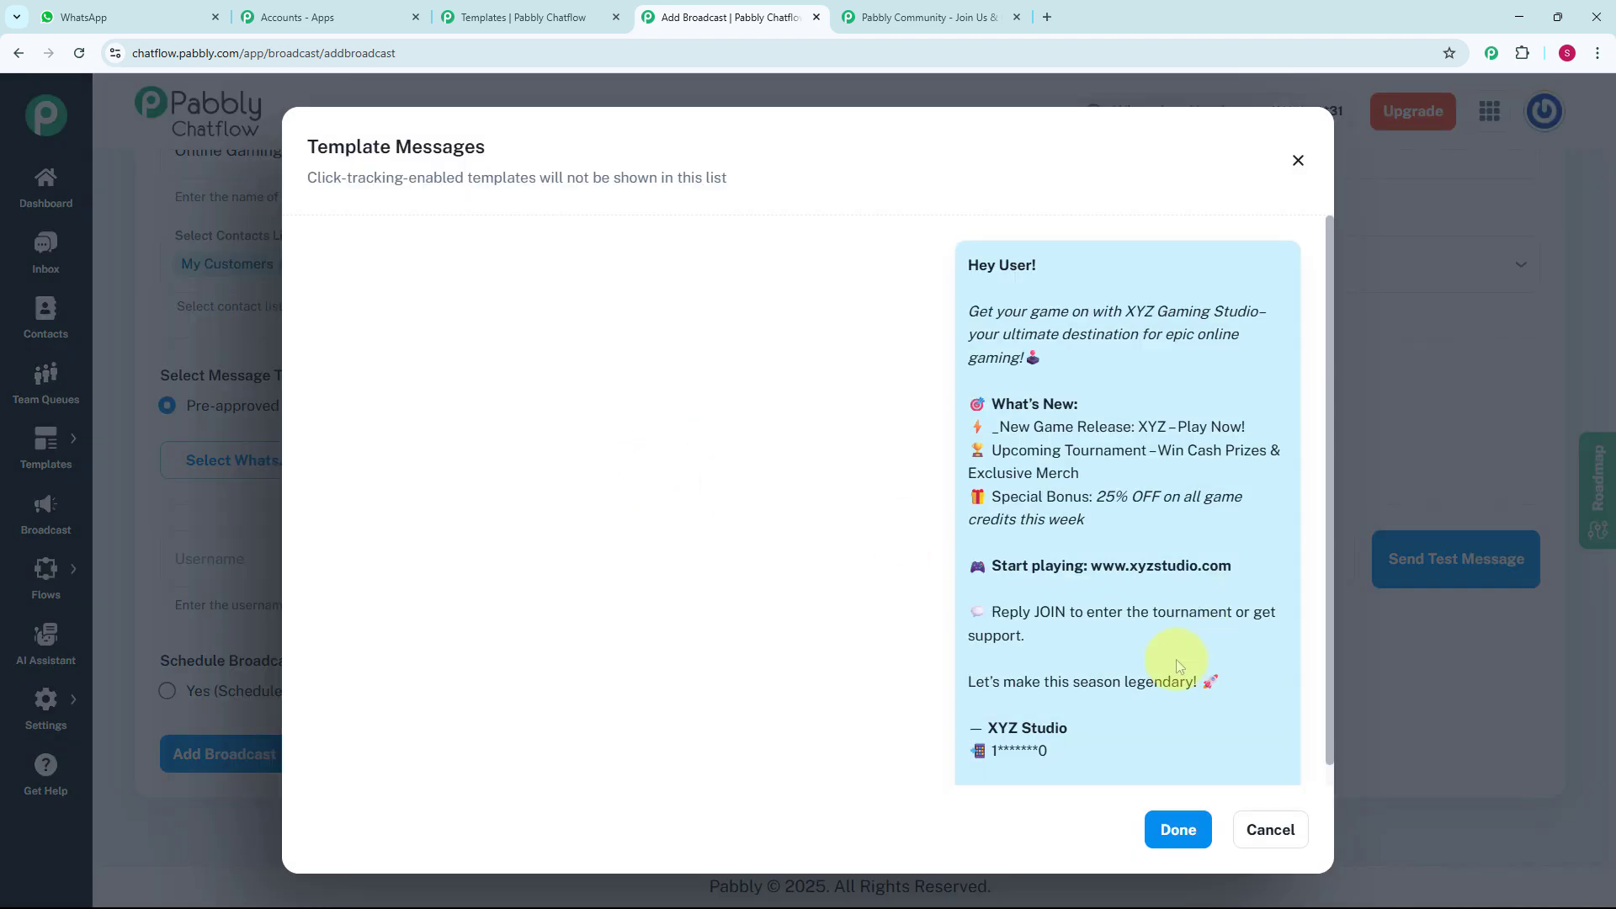
click(1178, 830)
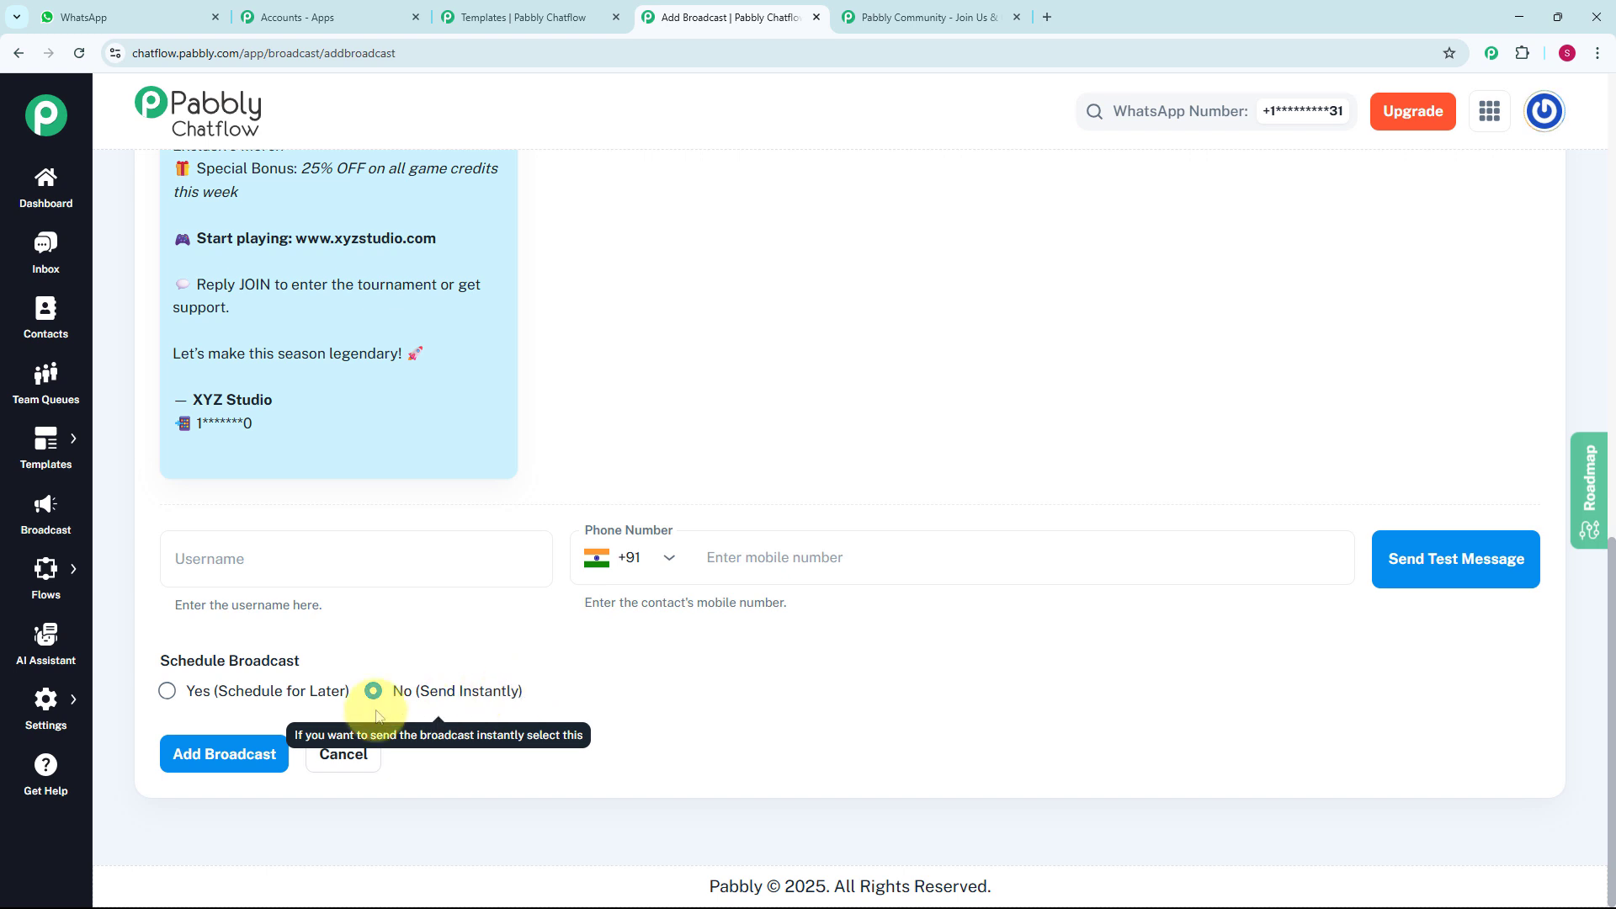
- Turn on scheduling for the broadcast and send a test message to the recipient's username and +91 mobile number, checking it in WhatsApp
click(167, 691)
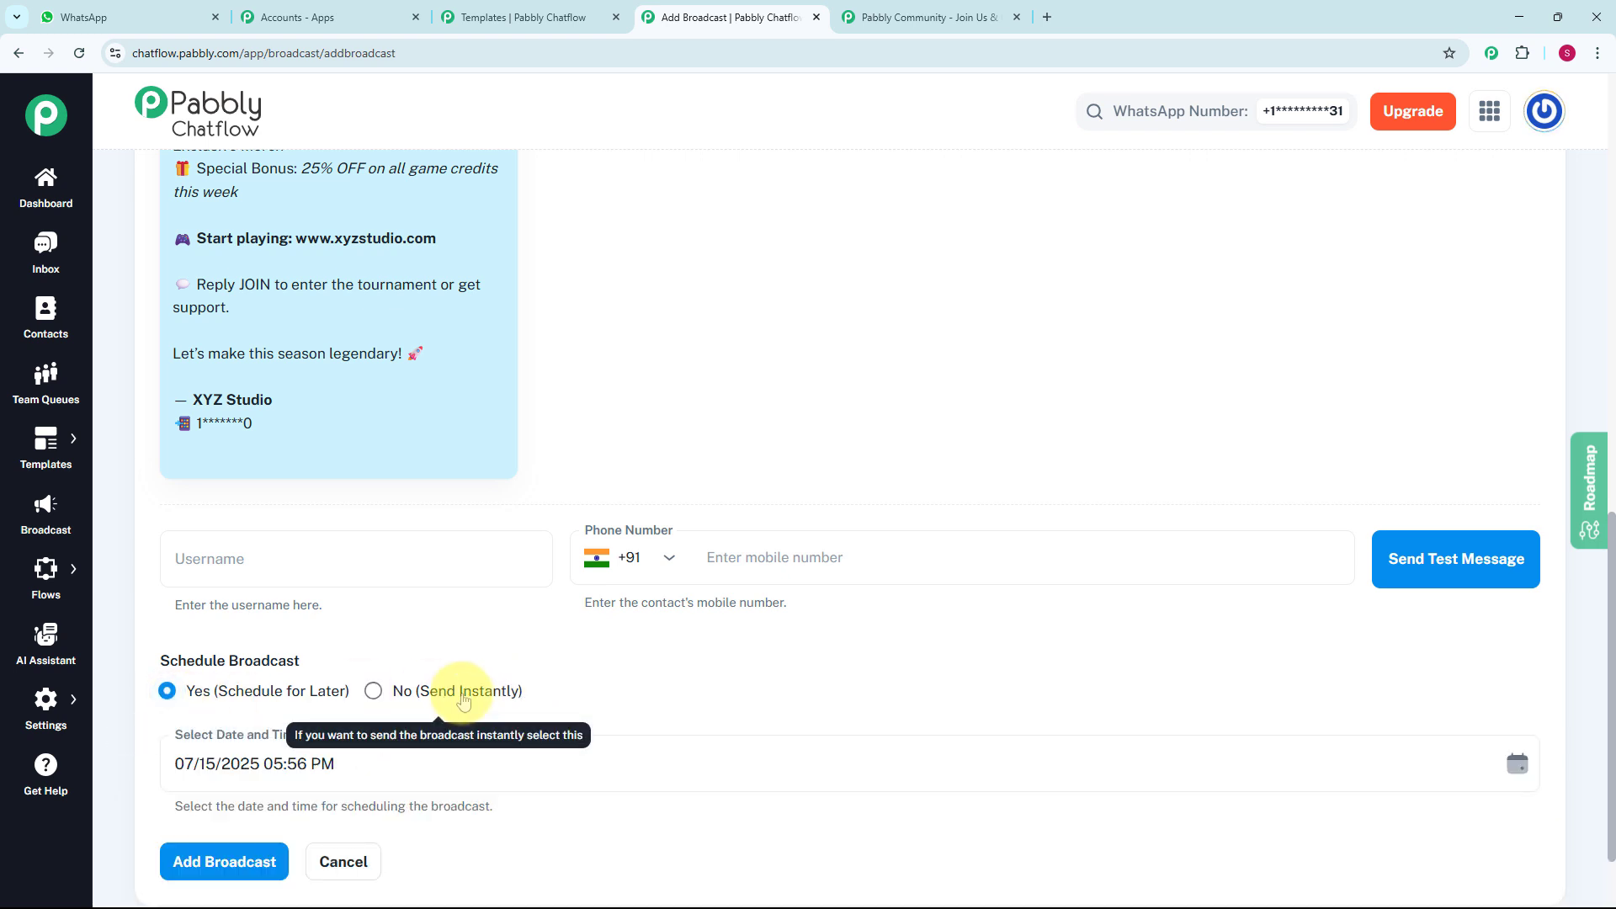
scroll(458, 685, down, 1)
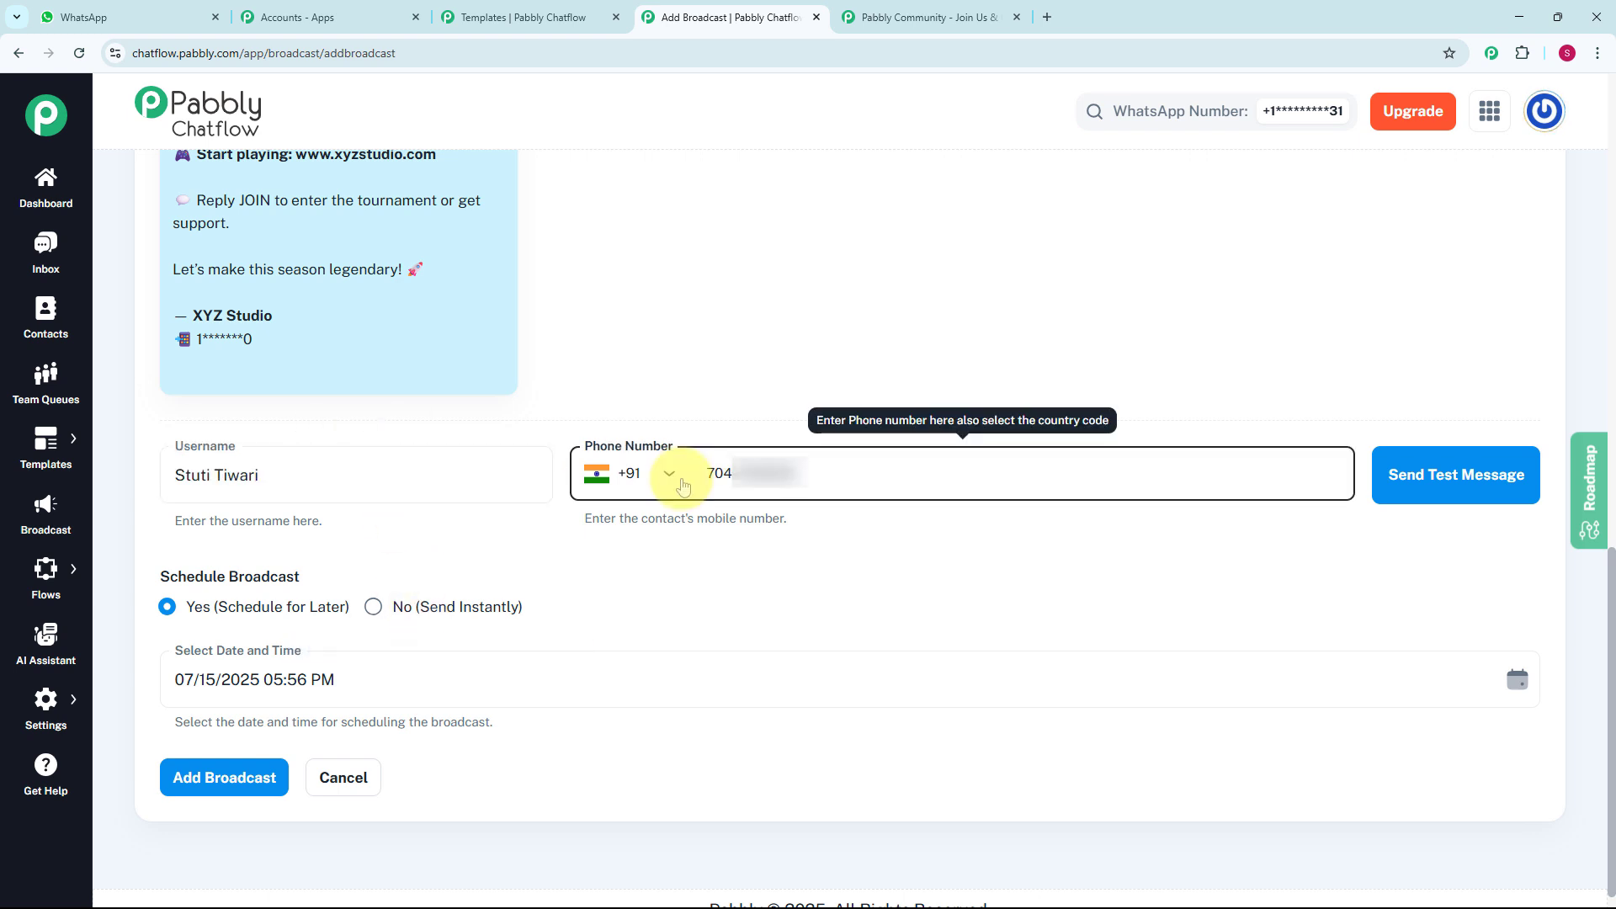
click(1419, 491)
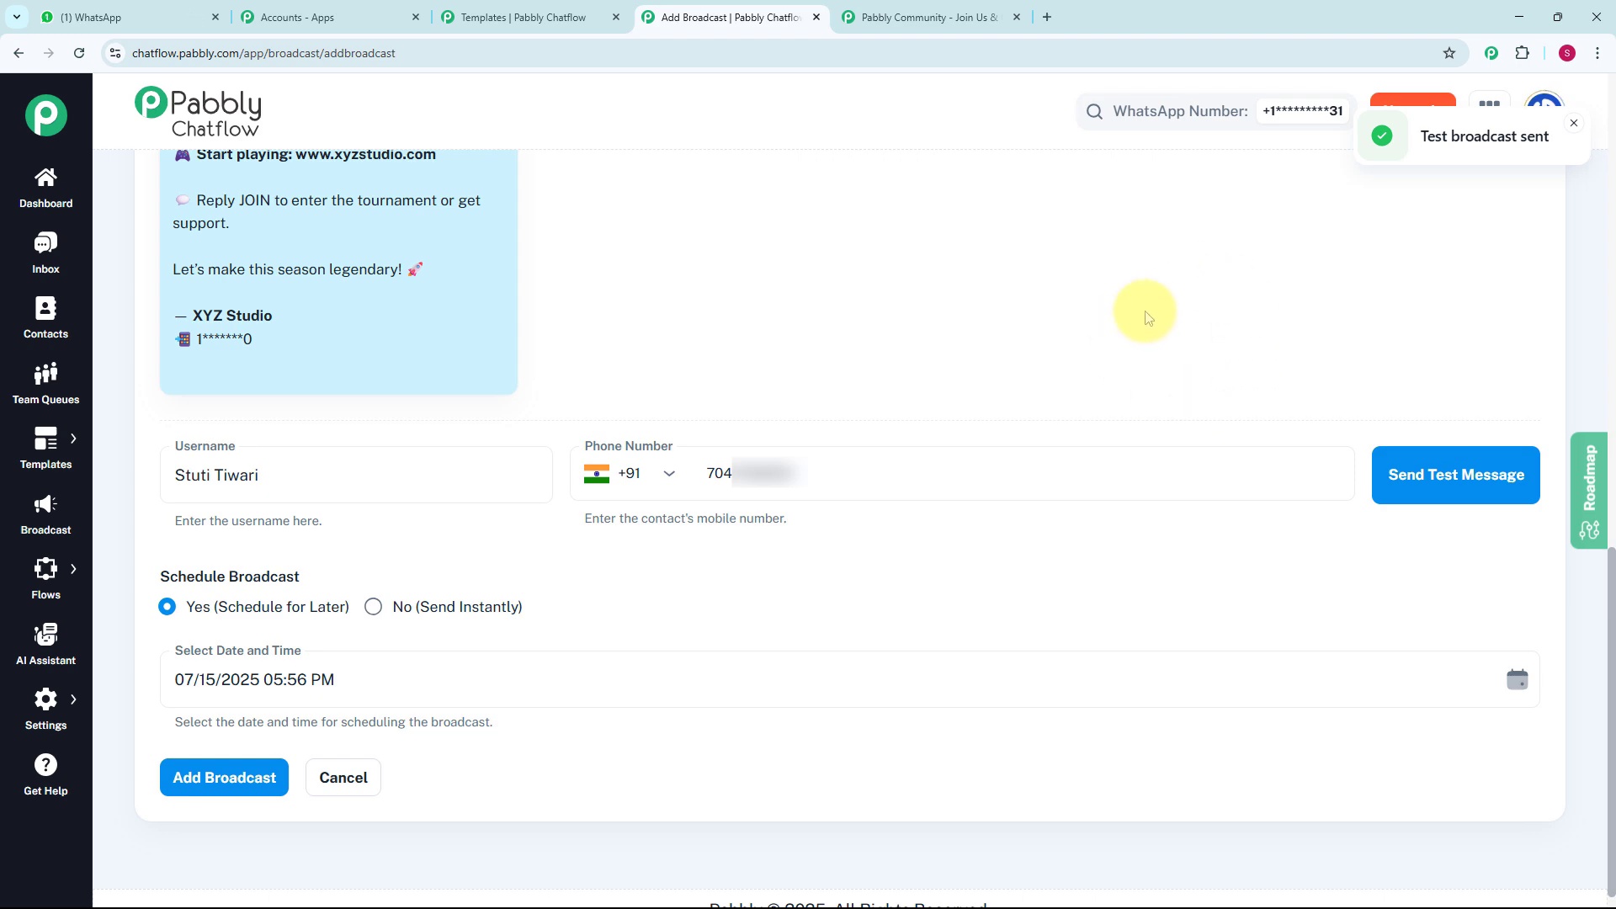
key(ctrl+1)
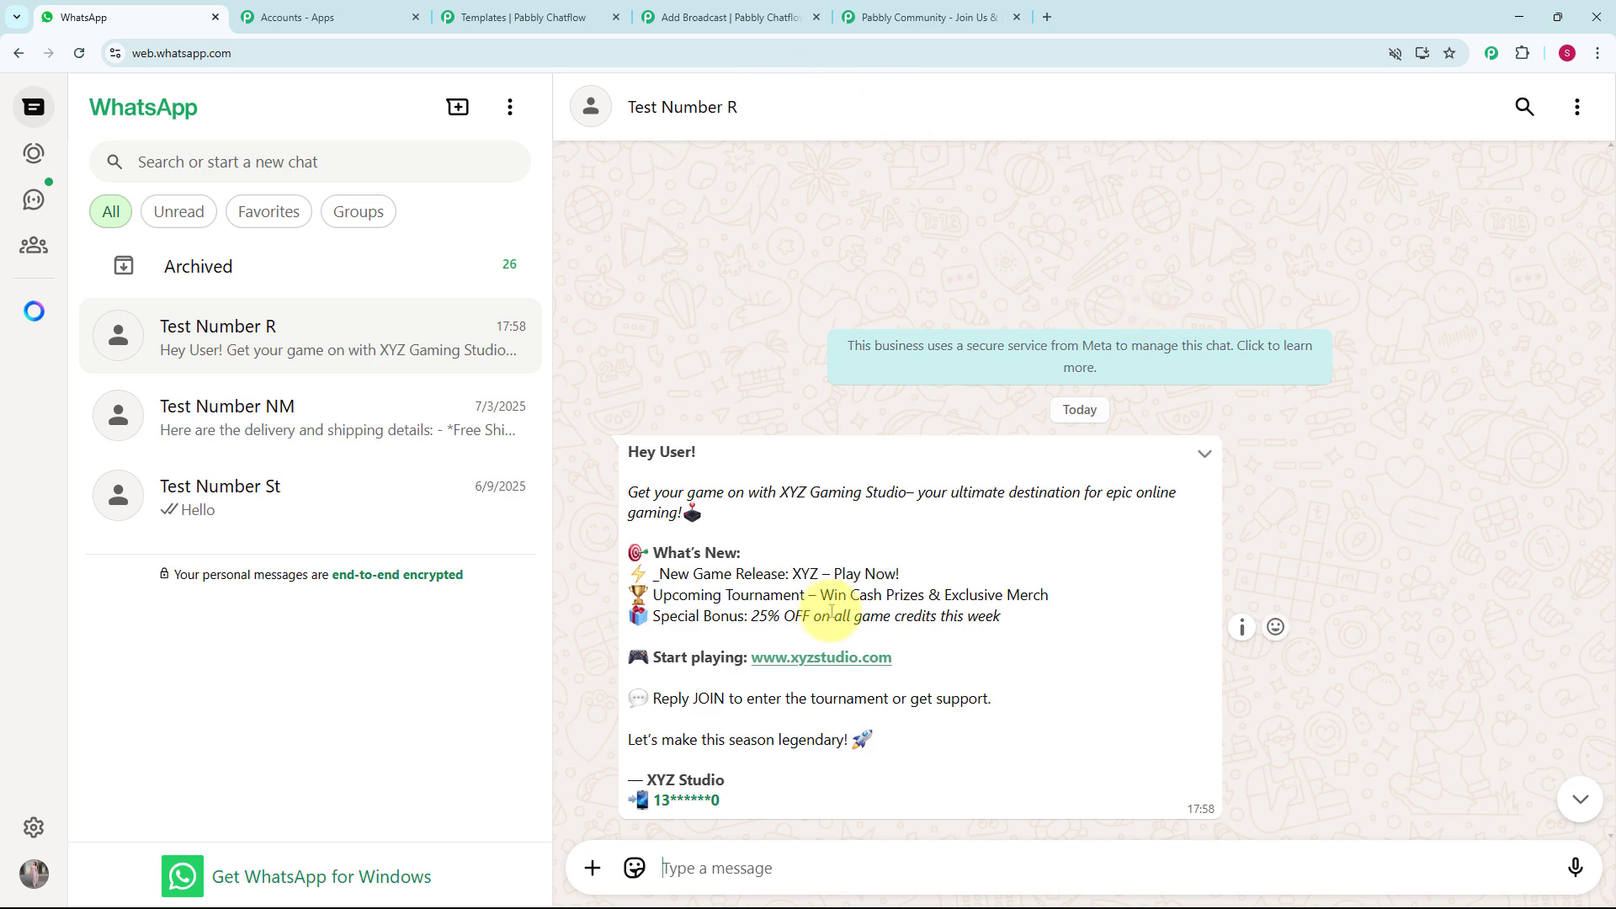
- Schedule the broadcast for 07/15/2025 06:10 PM and add it to the broadcast campaigns
key(ctrl+4)
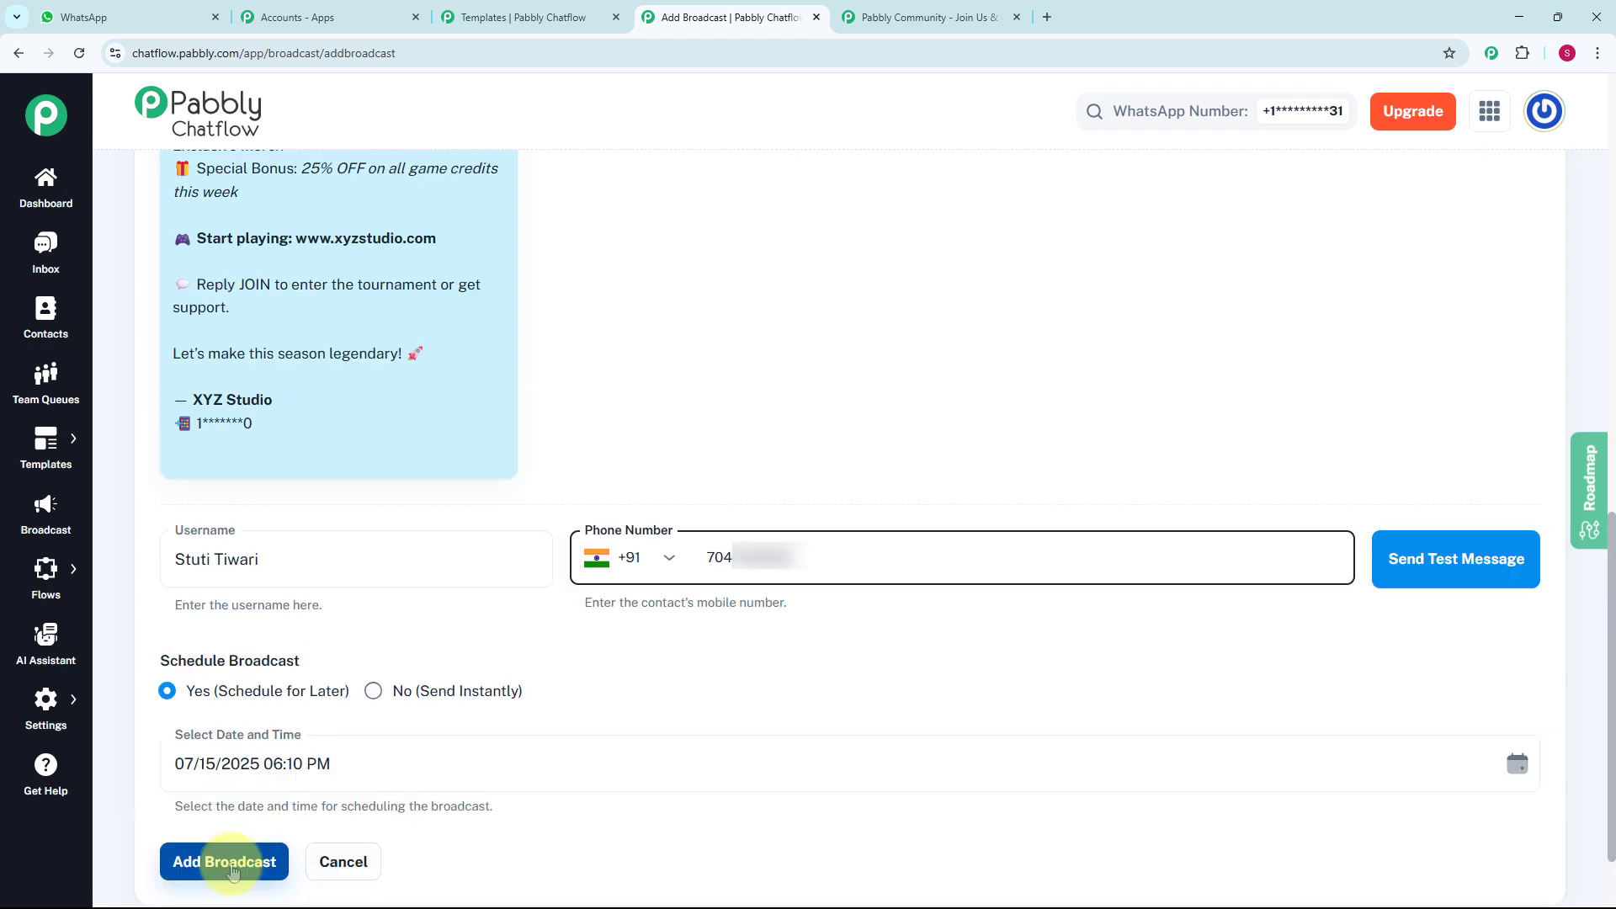
click(231, 863)
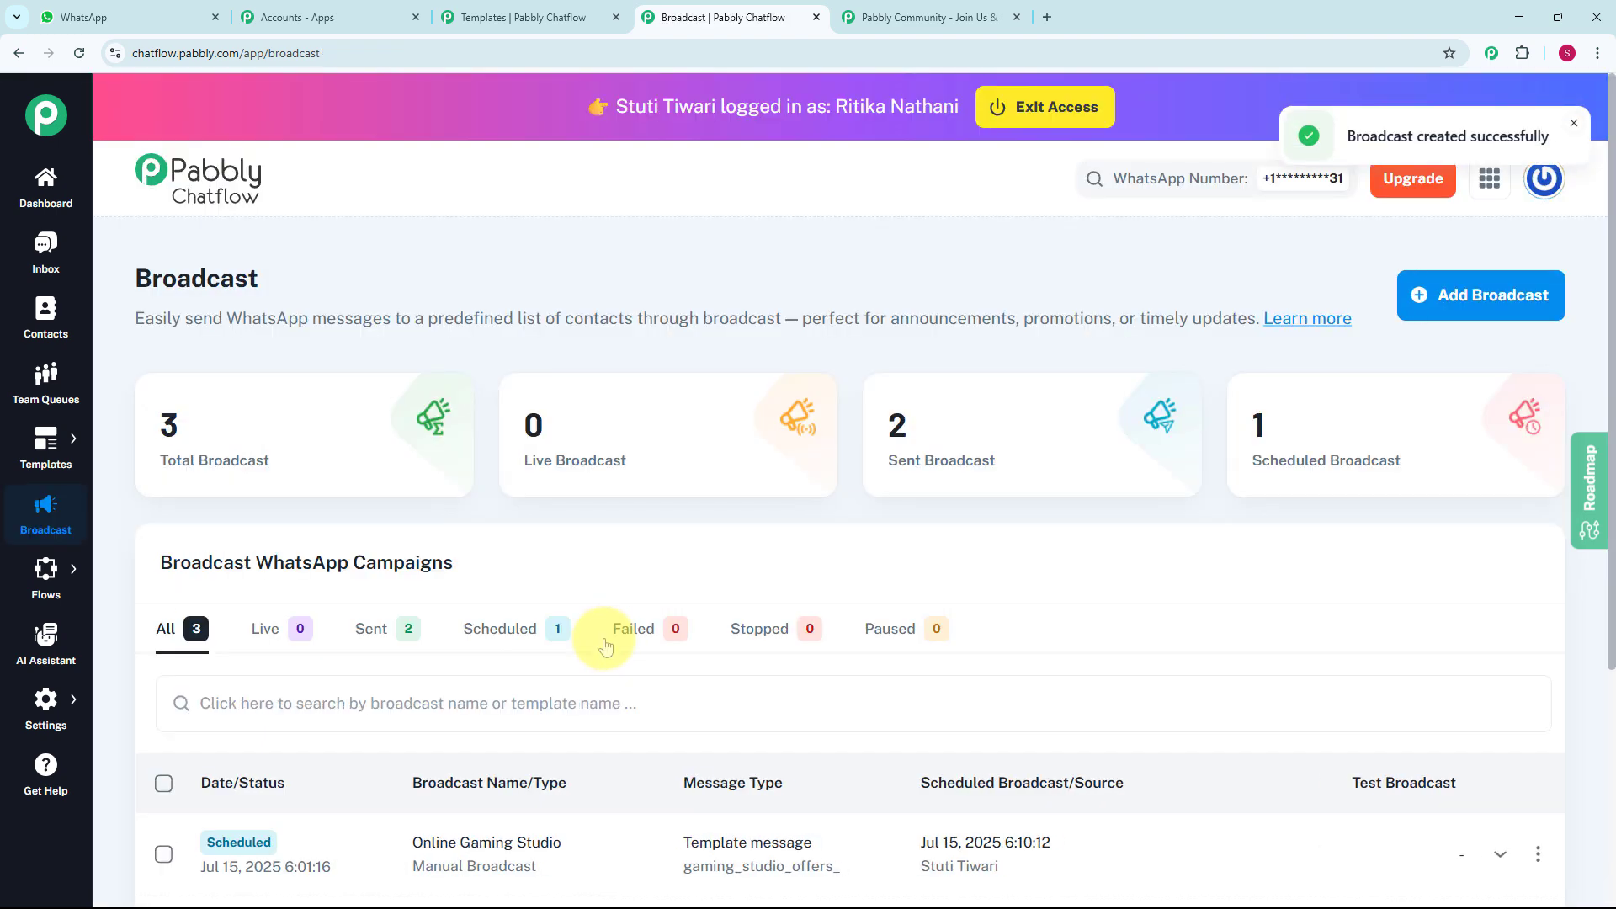
scroll(606, 638, down, 3)
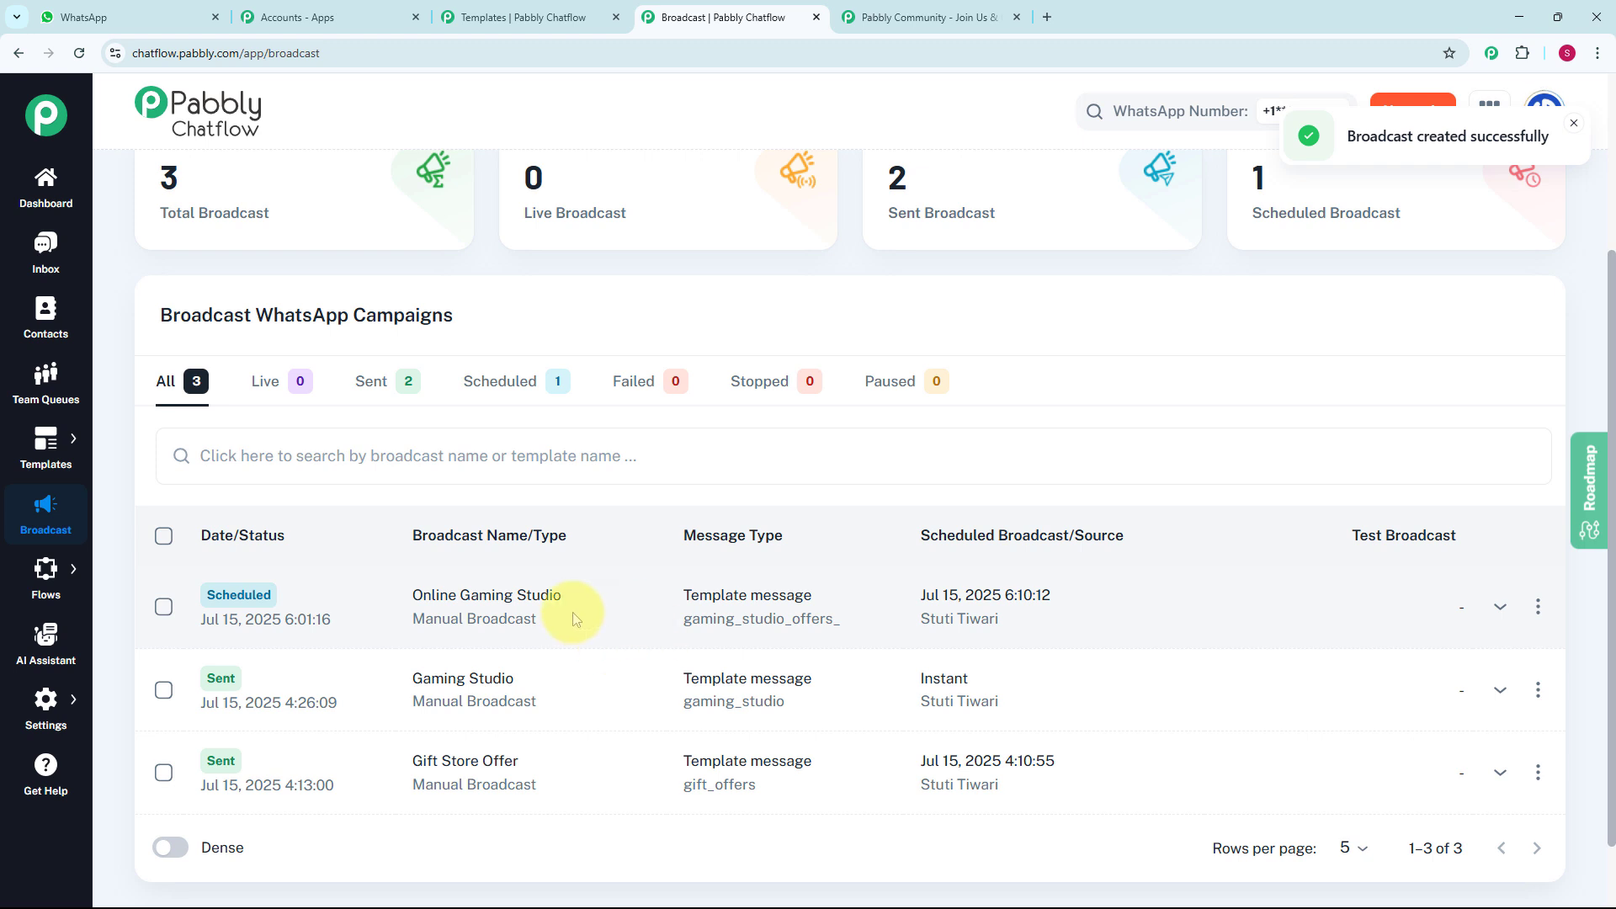